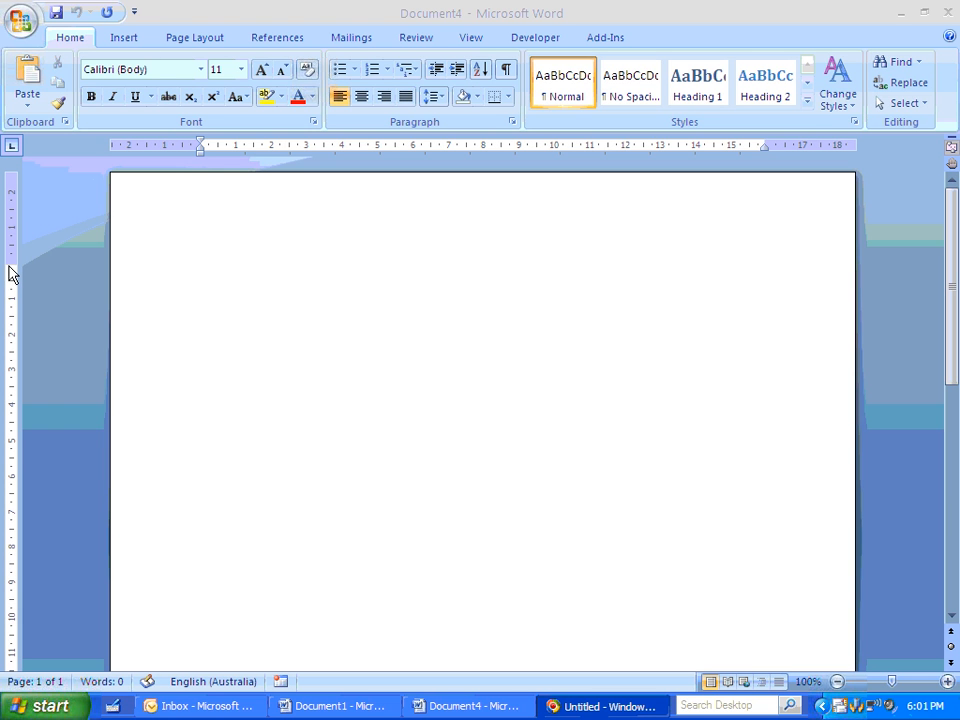
# - Insert the compass star picture named Logo from My Pictures at the start of the blank document
pyautogui.click(134, 36)
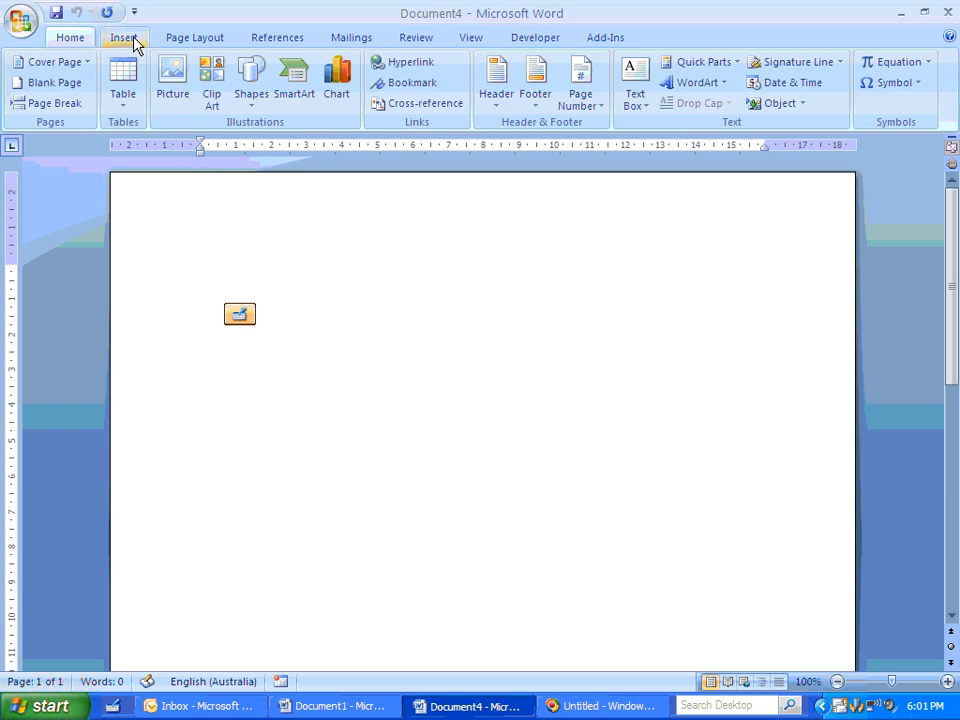
pyautogui.click(172, 88)
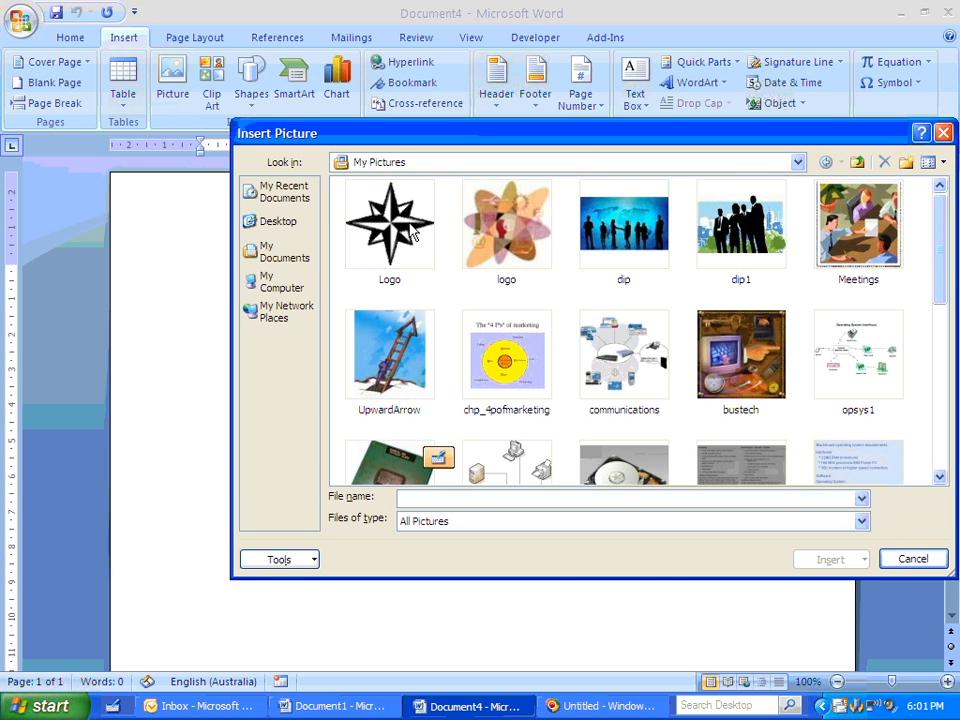
pyautogui.click(850, 561)
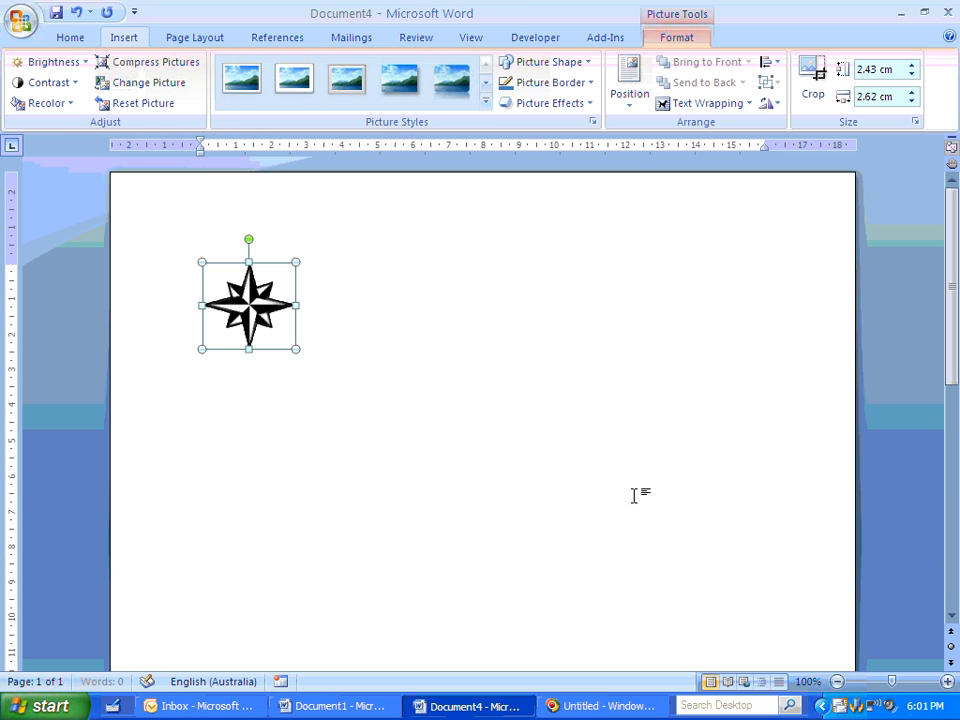
# - Enter the company name "S&L Accounting Services Pty Ltd" beside the logo and start a new line
pyautogui.click(322, 338)
pyautogui.write('s& ')
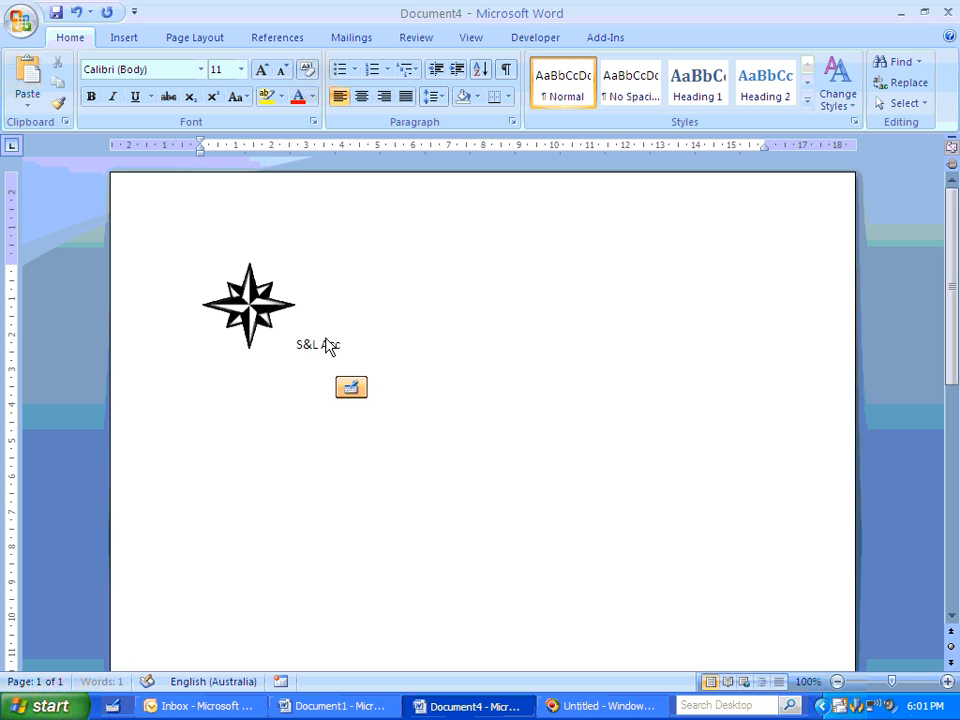
pyautogui.write('L Accounting Services pty')
pyautogui.press('BackSpace')
pyautogui.press('BackSpace')
pyautogui.press('BackSpace')
pyautogui.write('Pty')
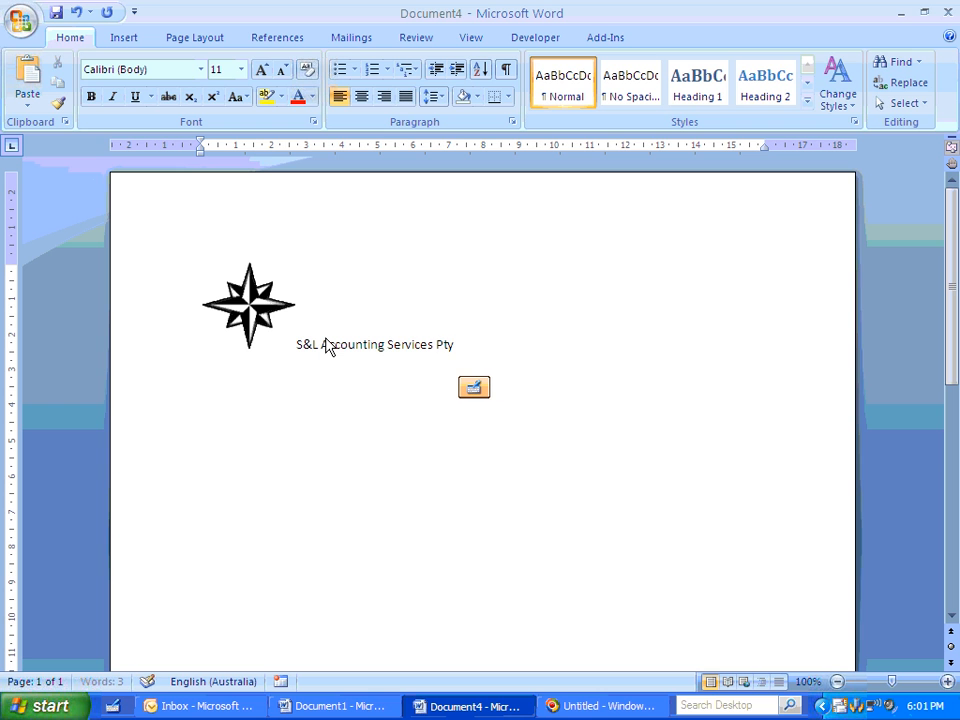
pyautogui.write(' Ltd')
pyautogui.press('Return')
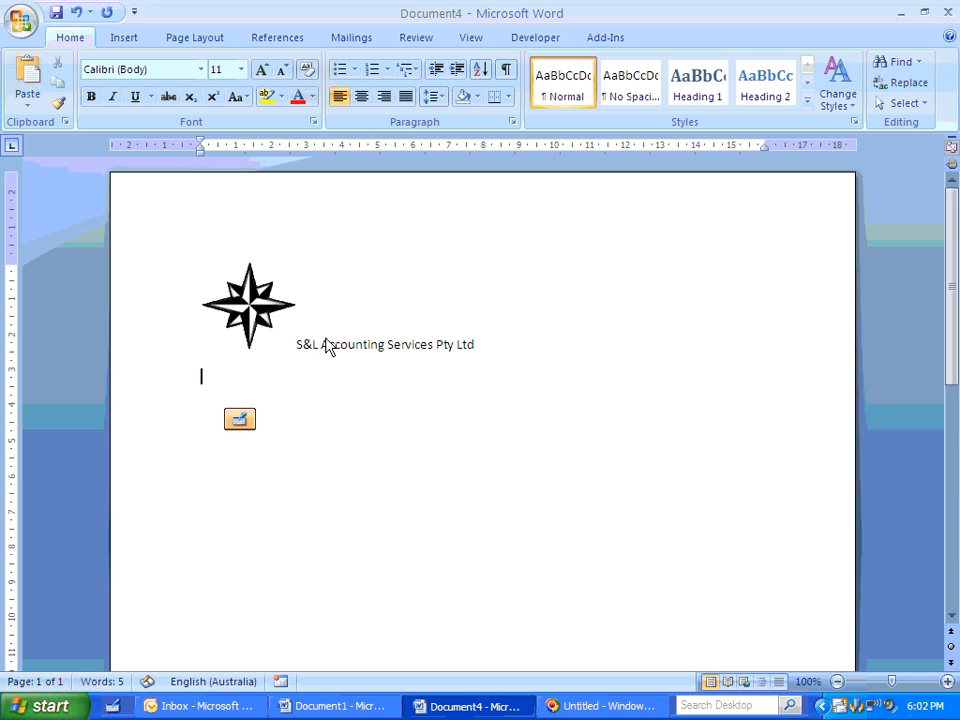
# - Add the heading "Memorandum" below the company name, followed by a blank line
pyautogui.write('Memorandum')
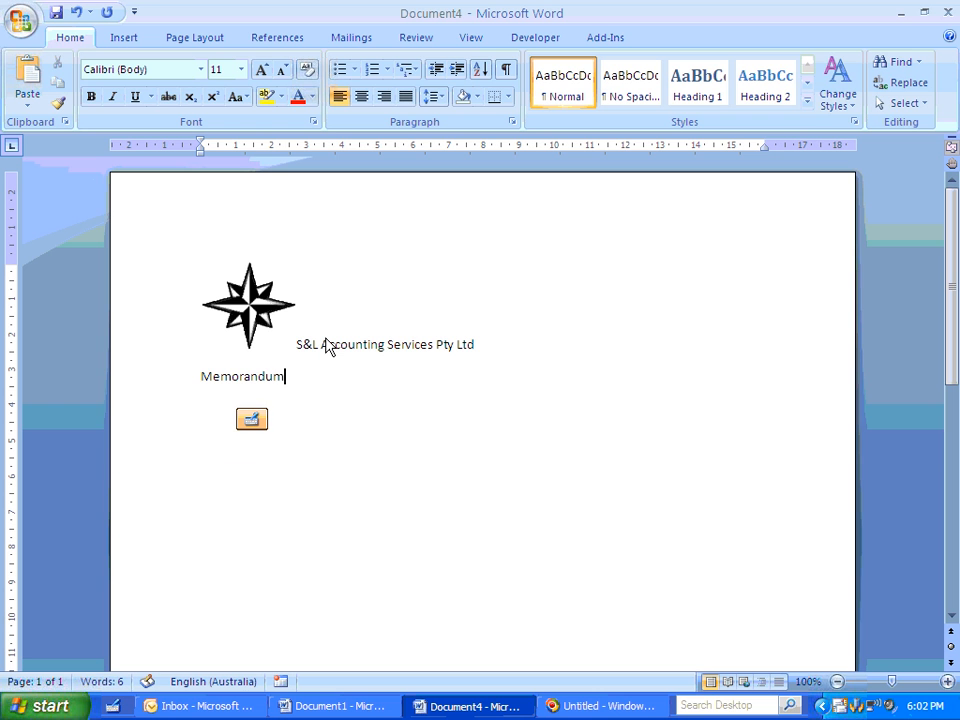
pyautogui.press('Return')
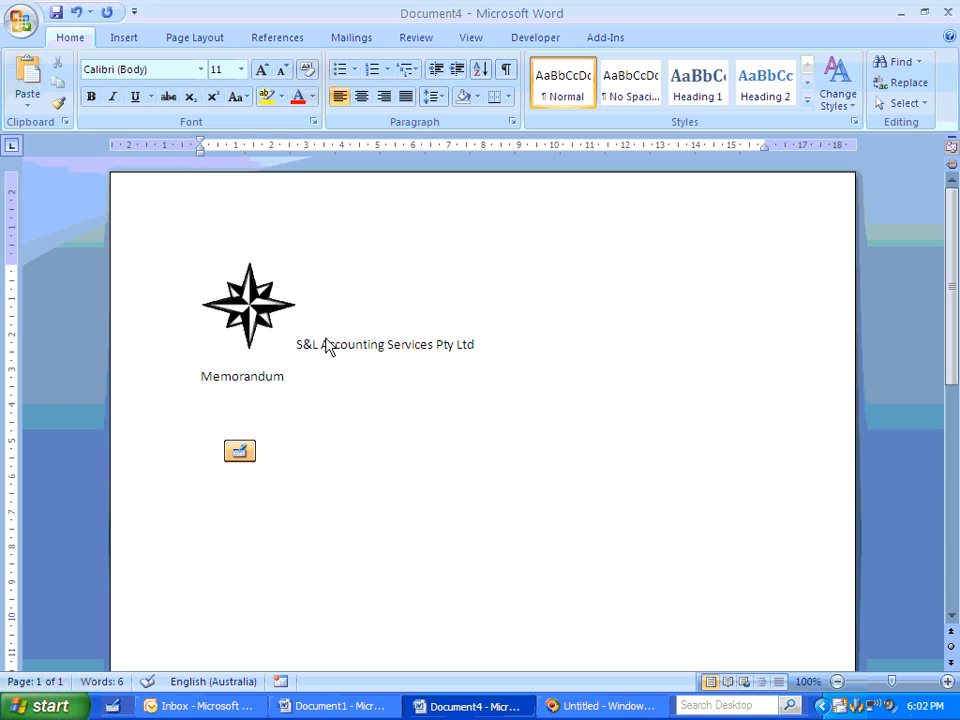
pyautogui.press('Return')
# - Add the memo labels "To:" and "From:" on consecutive lines below the Memorandum heading
pyautogui.write('T')
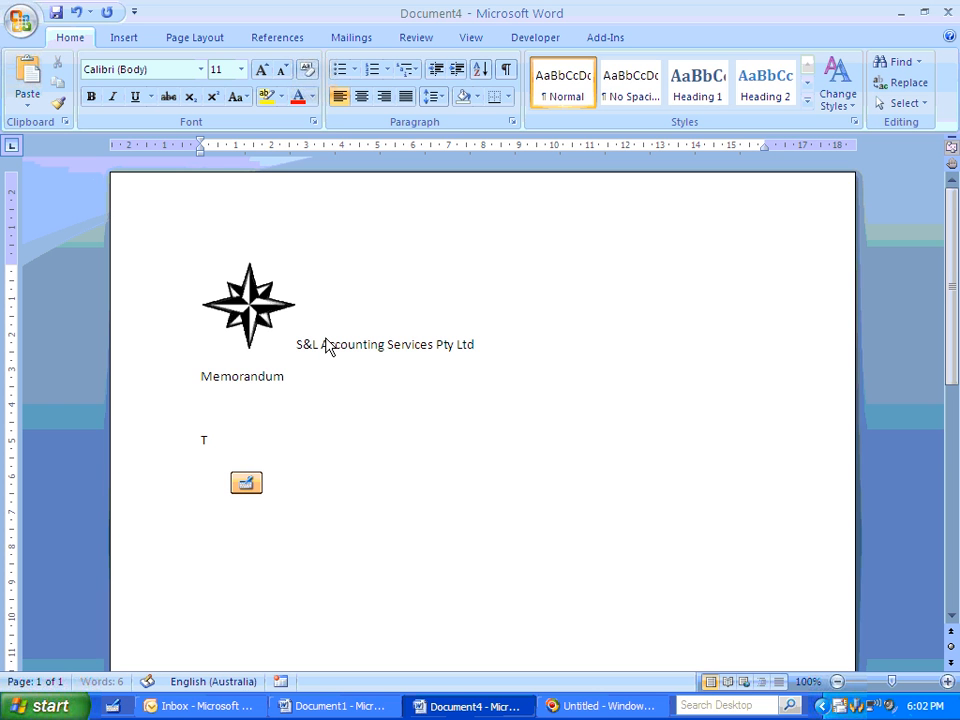
pyautogui.press('Return')
pyautogui.write('F')
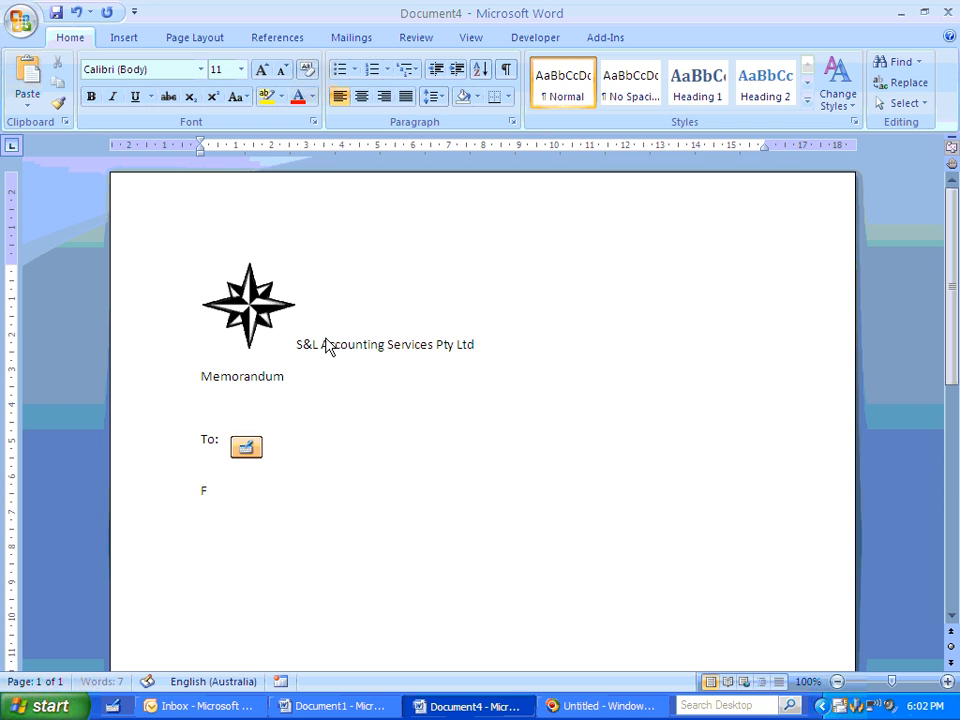
pyautogui.press('BackSpace')
pyautogui.press('BackSpace')
pyautogui.write('F')
pyautogui.press('BackSpace')
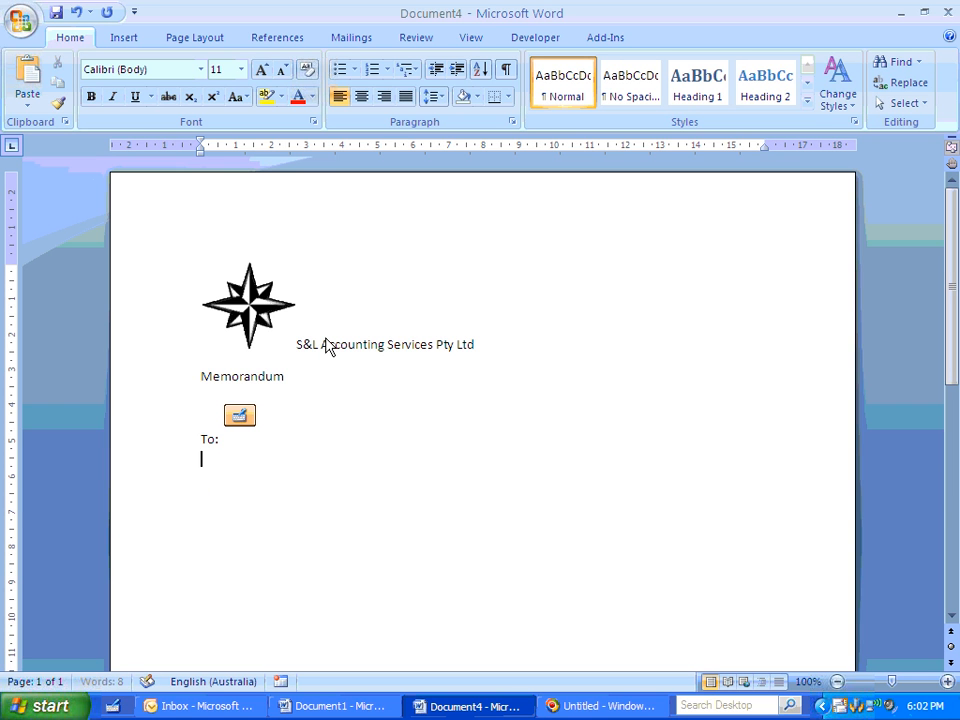
# - Add the labels "Date:" and "Subject:" on separate lines below the From: label
pyautogui.press('Return')
pyautogui.write('Date:')
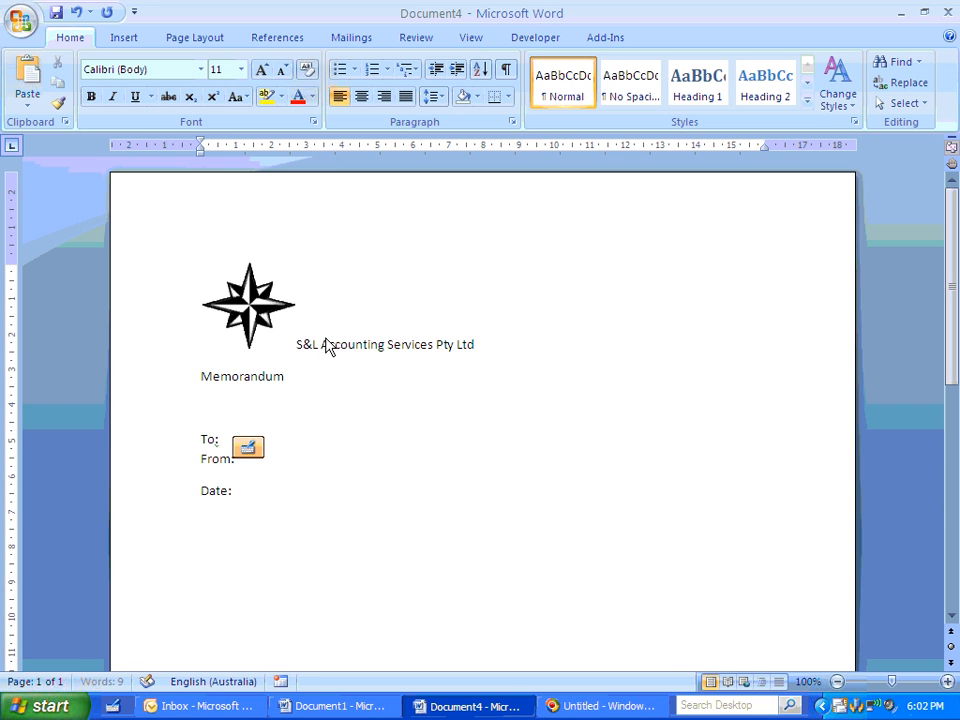
pyautogui.press('Return')
pyautogui.write('Sujb')
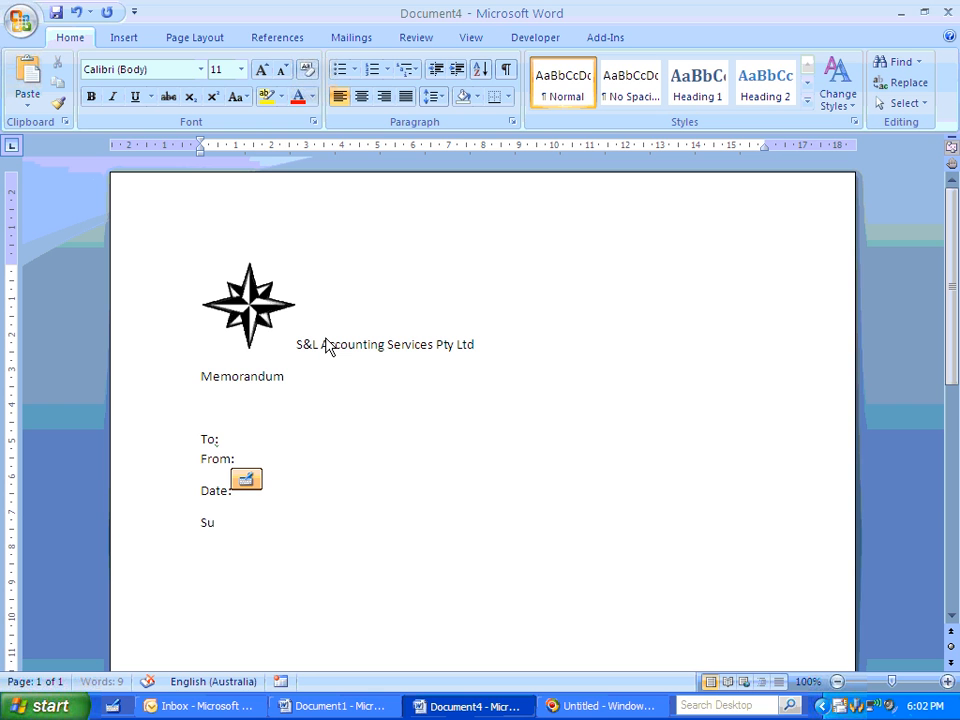
pyautogui.press('BackSpace')
pyautogui.press('BackSpace')
pyautogui.write('bject:')
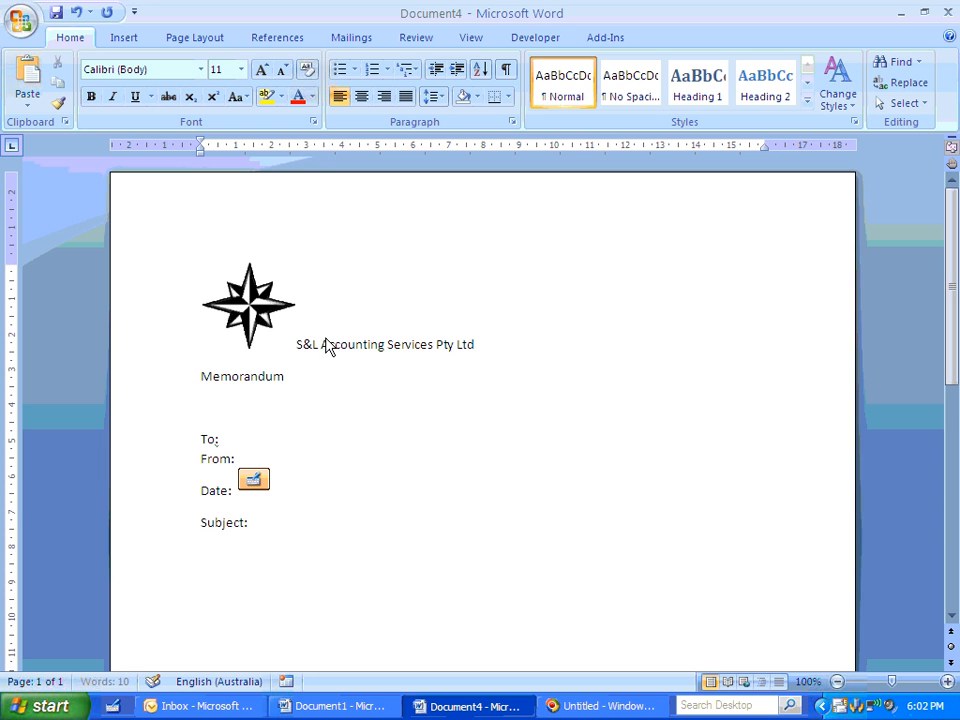
# - Add the label "Comments:" on a new line below the Subject: label
pyautogui.press('Return')
pyautogui.press('Return')
pyautogui.write('Comments:')
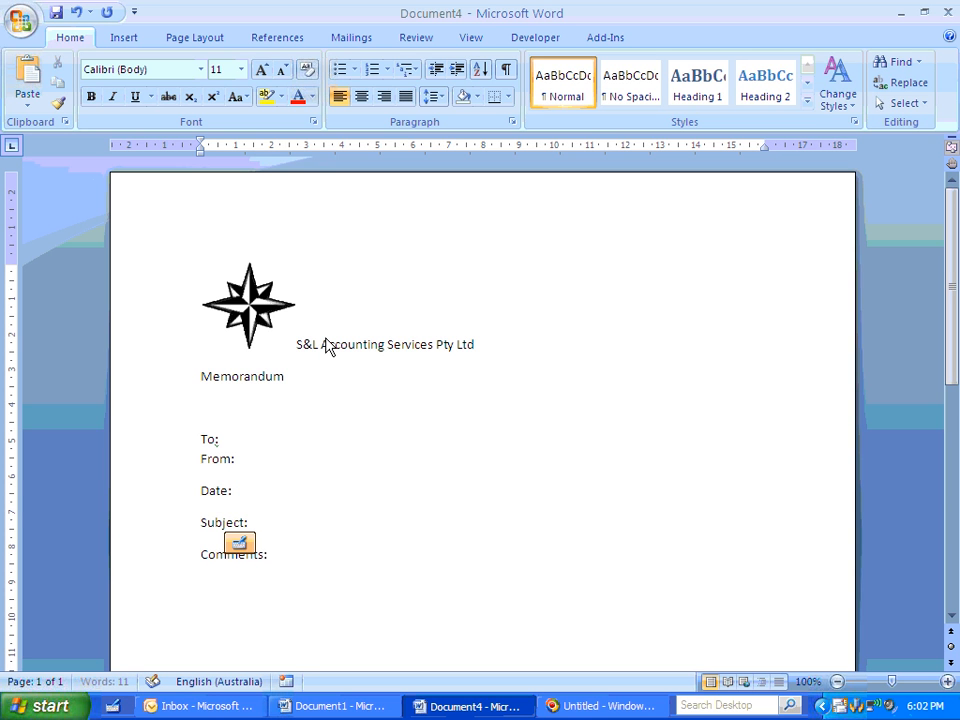
# - Apply a bottom border to the Subject: line
pyautogui.click(201, 520)
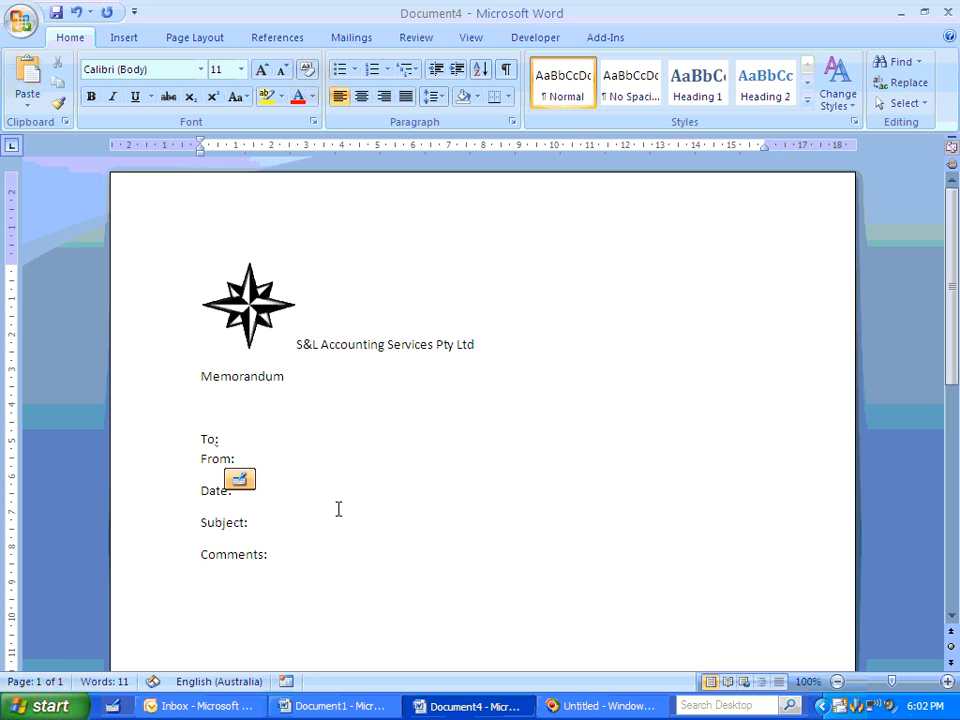
pyautogui.click(494, 98)
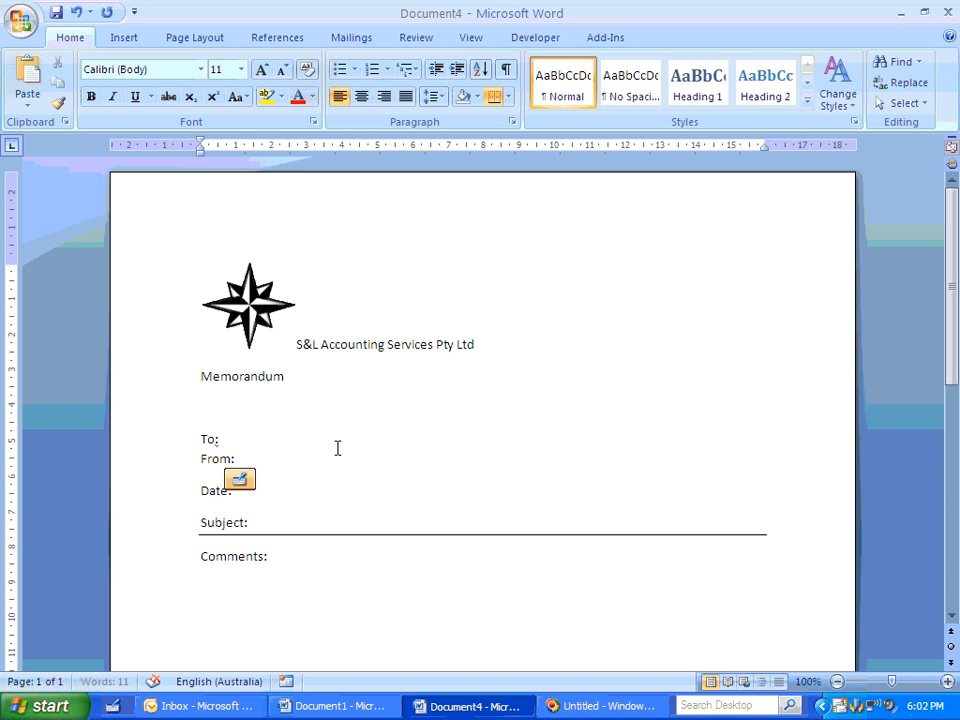
# - Set the To: through Subject: paragraphs to 12 pt spacing after and single line spacing
pyautogui.moveTo(241, 510); pyautogui.dragTo(188, 433)
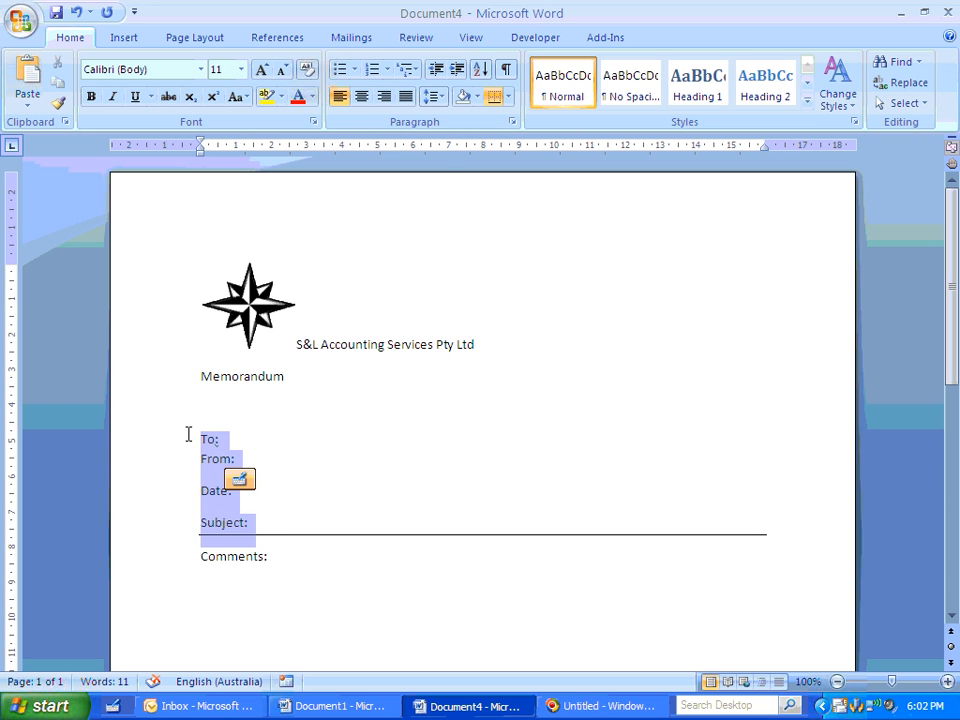
pyautogui.click(513, 125)
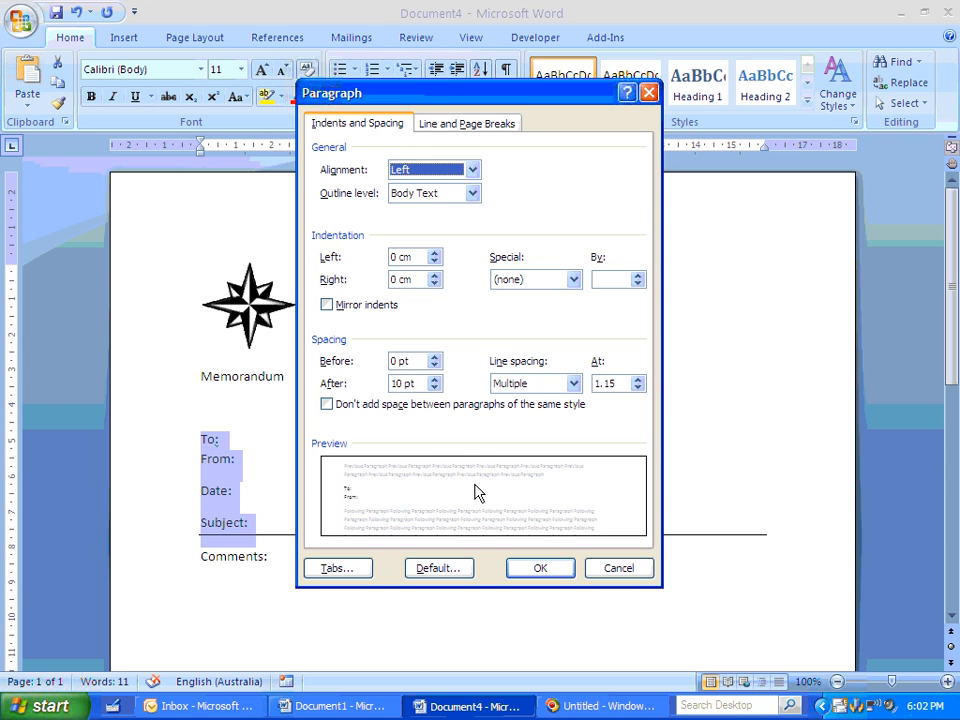
pyautogui.click(433, 379)
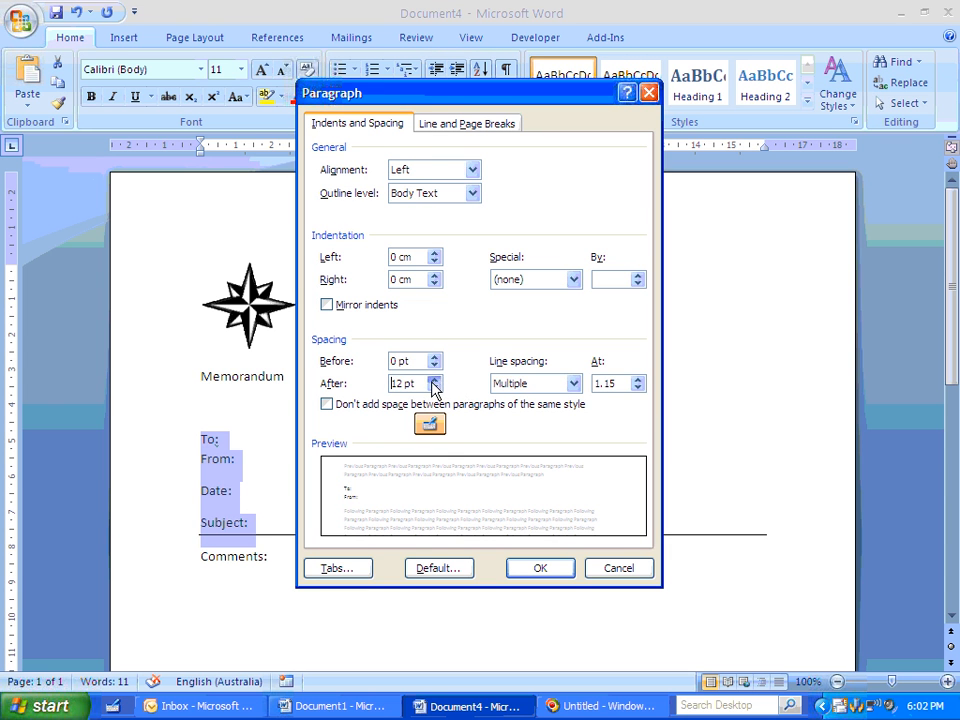
pyautogui.click(533, 383)
pyautogui.click(530, 397)
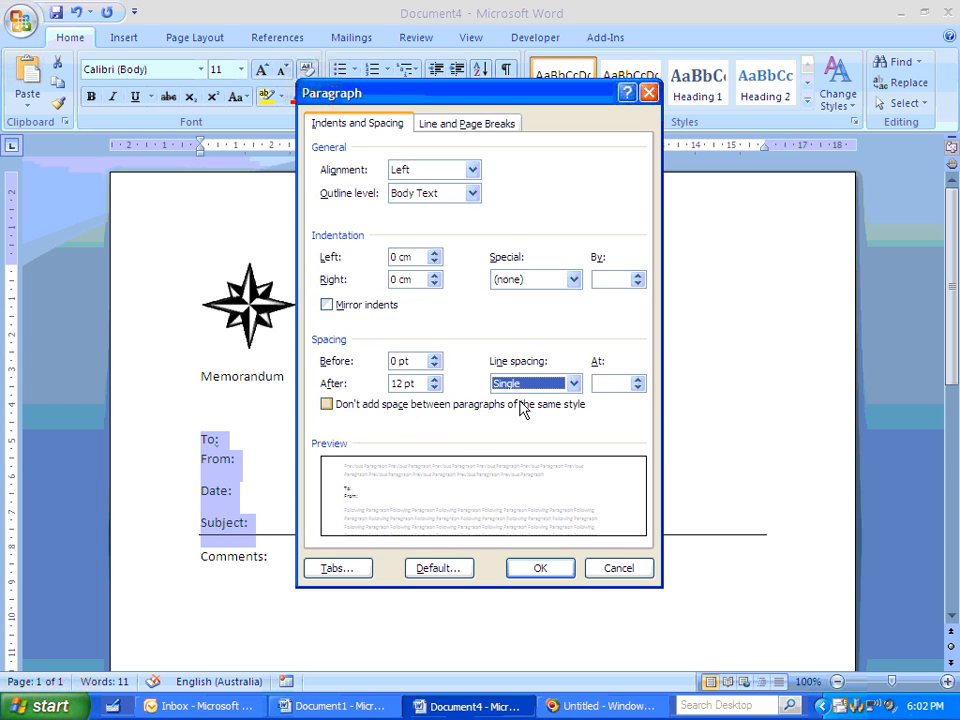
pyautogui.click(521, 568)
# - Re-enter the "To:" label as its own paragraph above From: and delete the blank line before it
pyautogui.click(214, 442)
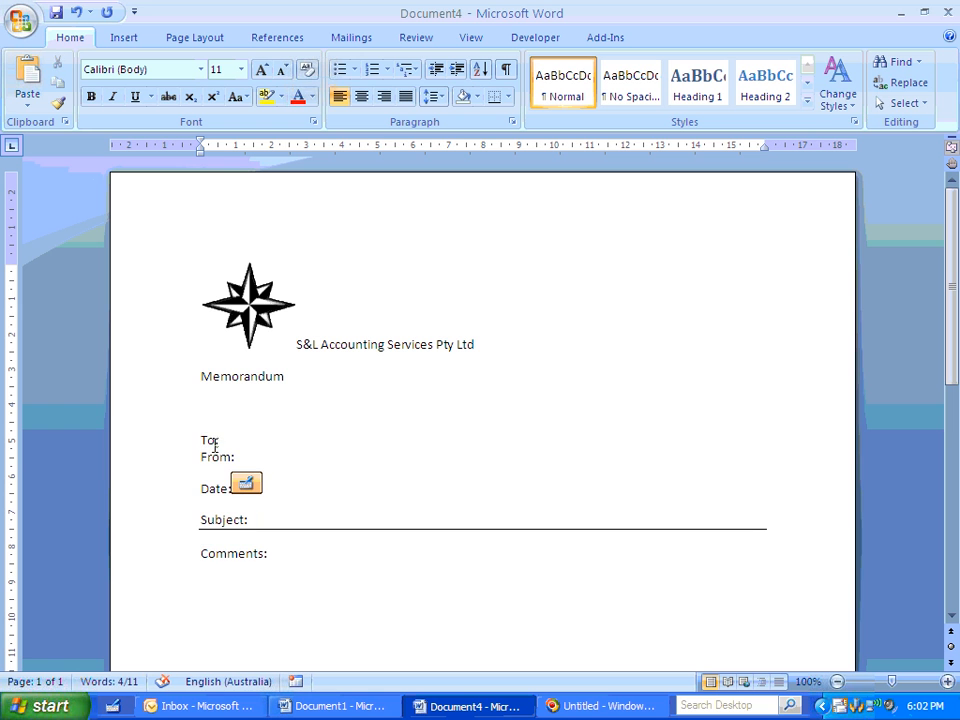
pyautogui.moveTo(216, 442); pyautogui.dragTo(202, 442)
pyautogui.press('Delete')
pyautogui.press('Delete')
pyautogui.write('To')
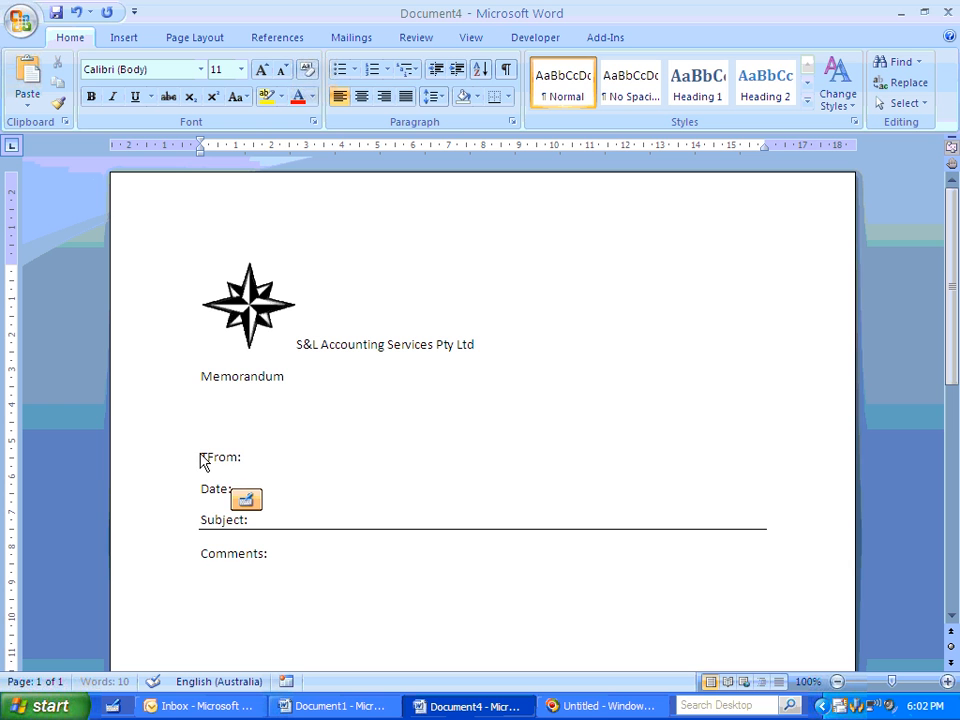
pyautogui.write(':')
pyautogui.press('Return')
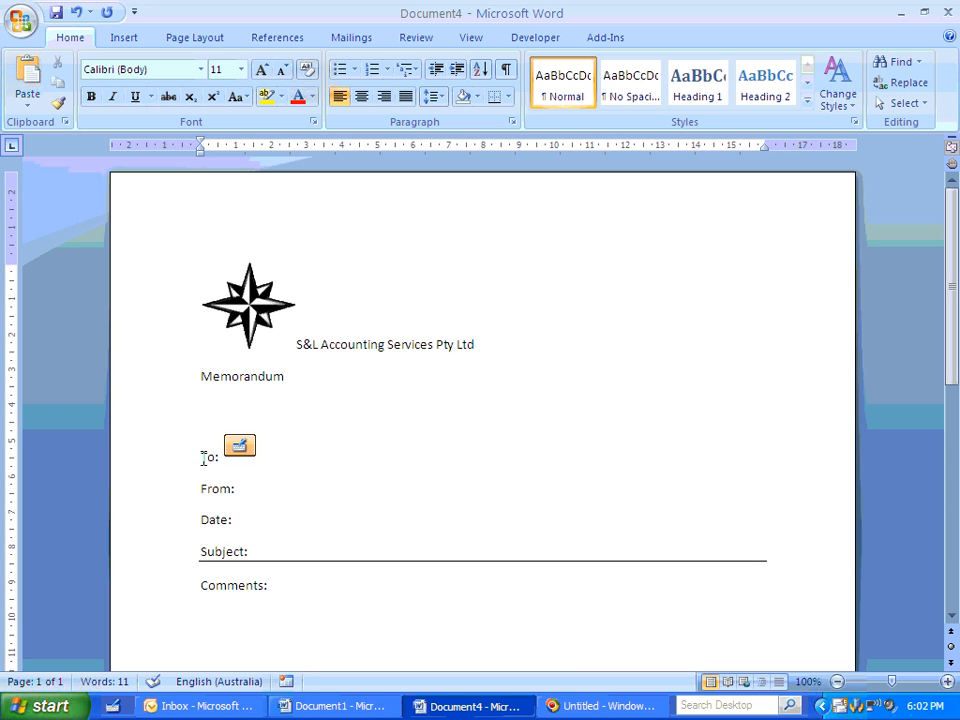
pyautogui.click(214, 417)
pyautogui.press('Delete')
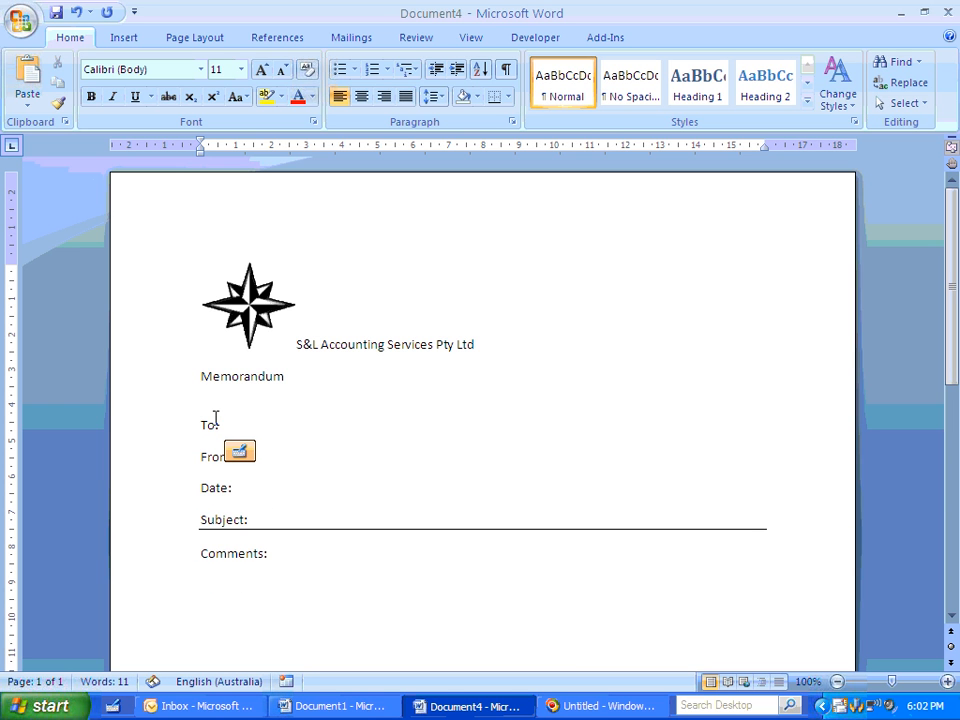
# - Set the text wrapping of the compass logo to Tight
pyautogui.click(289, 346)
pyautogui.click(265, 316)
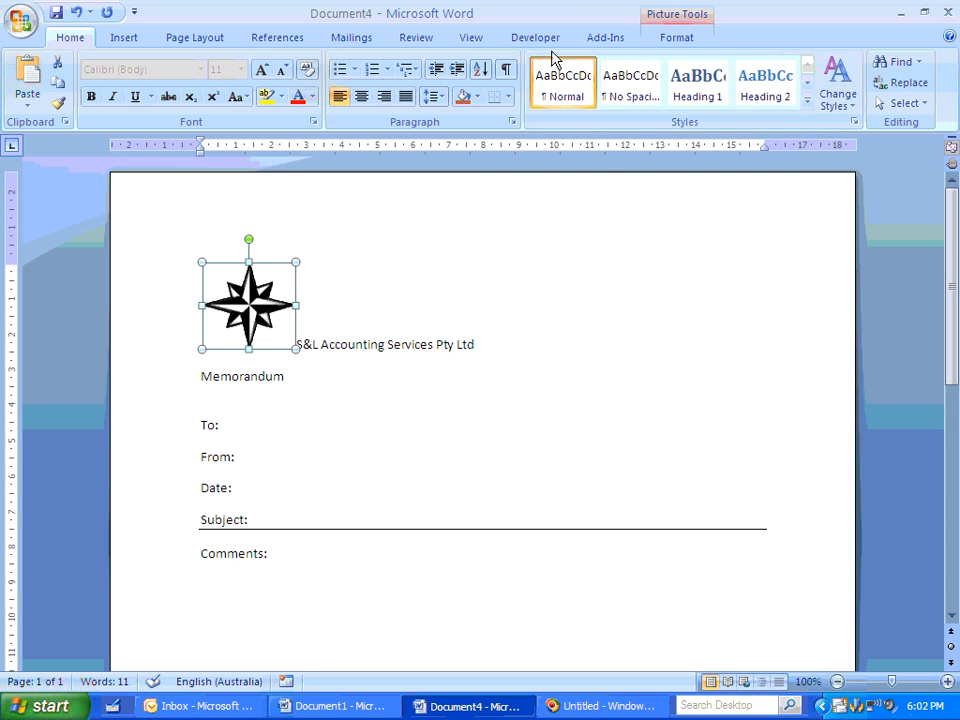
pyautogui.click(677, 40)
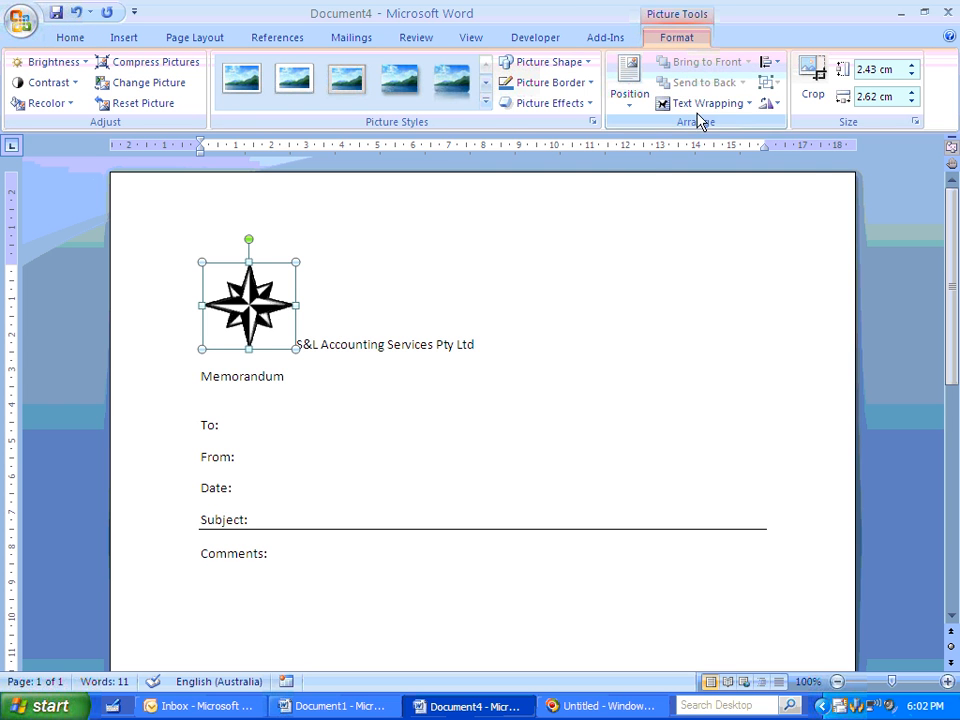
pyautogui.click(700, 104)
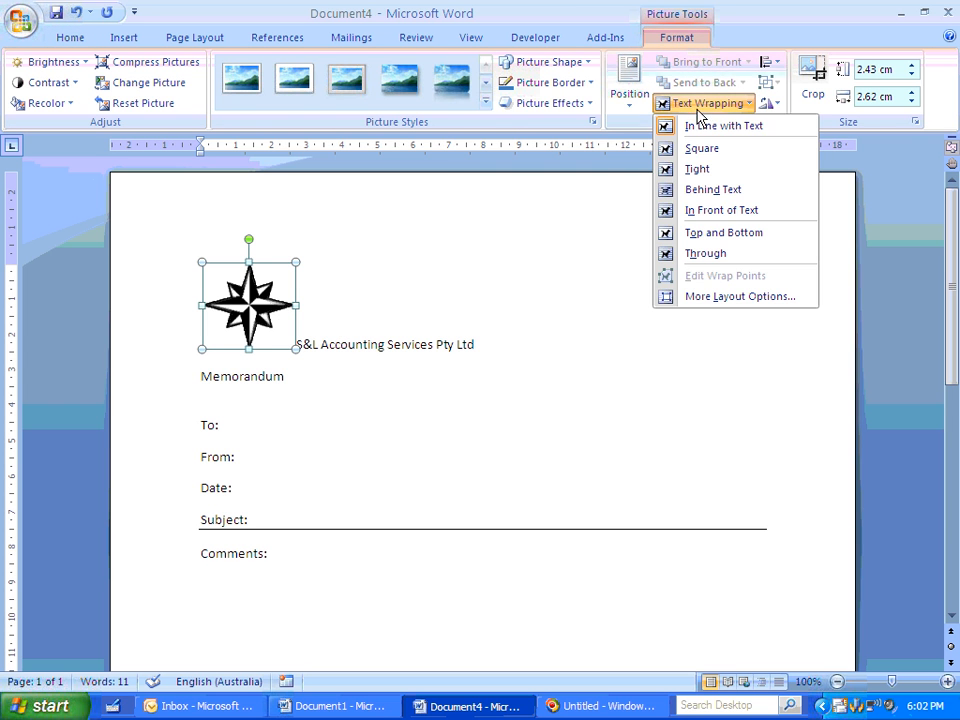
pyautogui.click(709, 173)
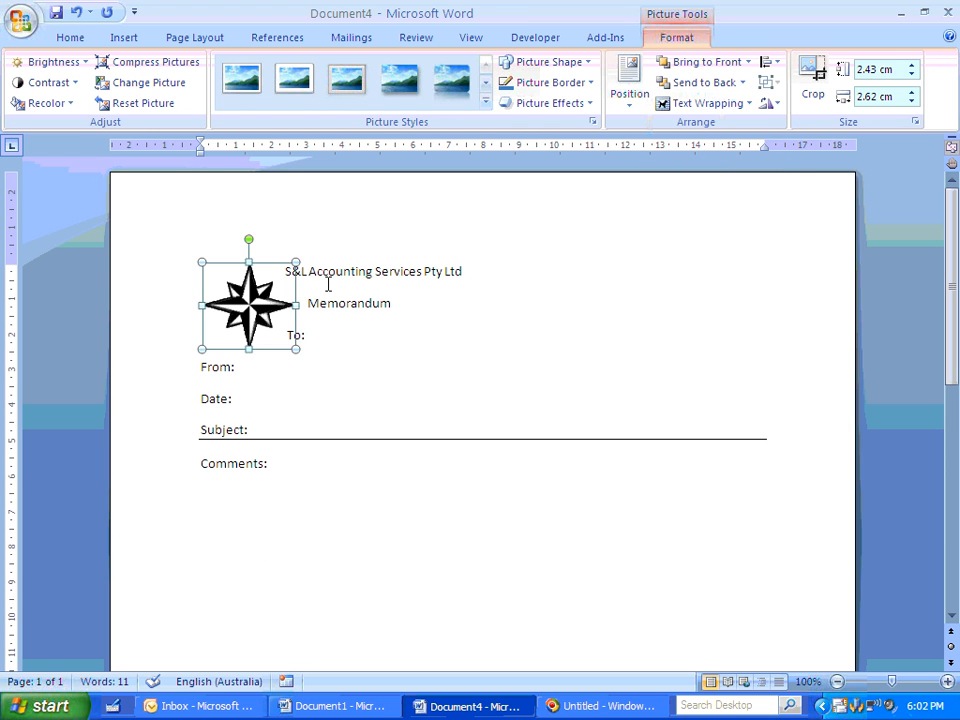
# - Format the company name and Memorandum lines in Algerian at 20 pt and centre them
pyautogui.click(339, 315)
pyautogui.moveTo(285, 271); pyautogui.dragTo(390, 303)
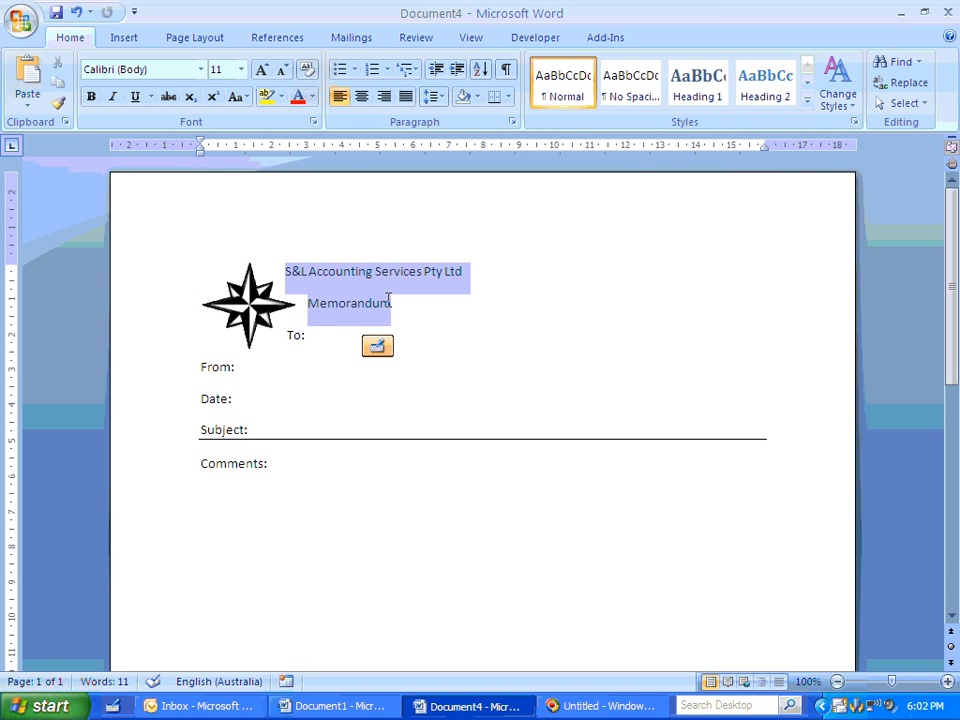
pyautogui.click(201, 69)
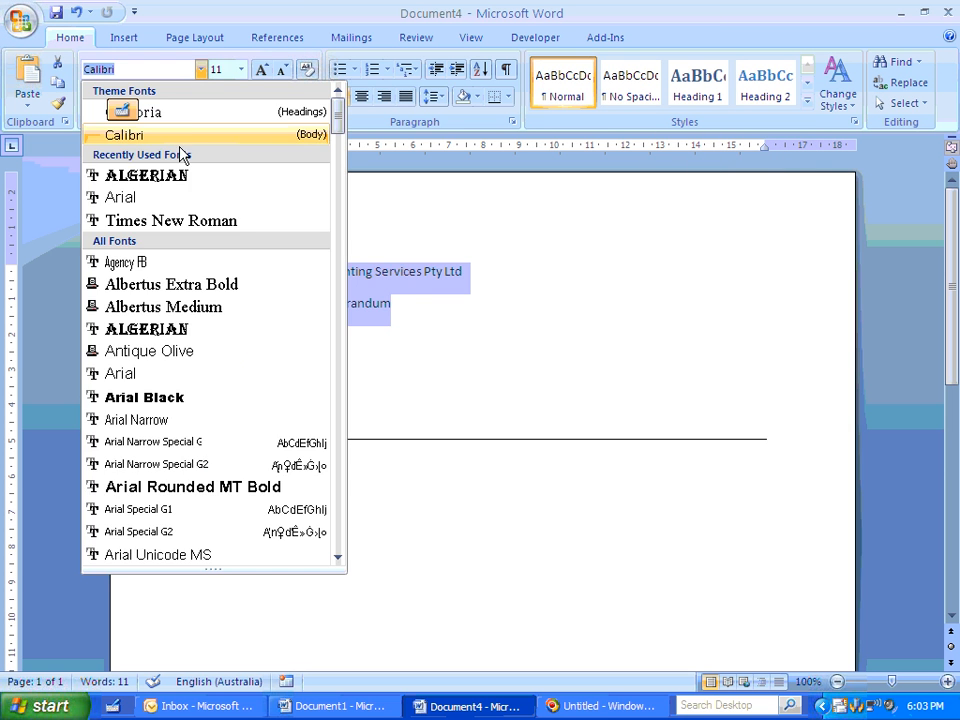
pyautogui.click(184, 178)
pyautogui.click(261, 71)
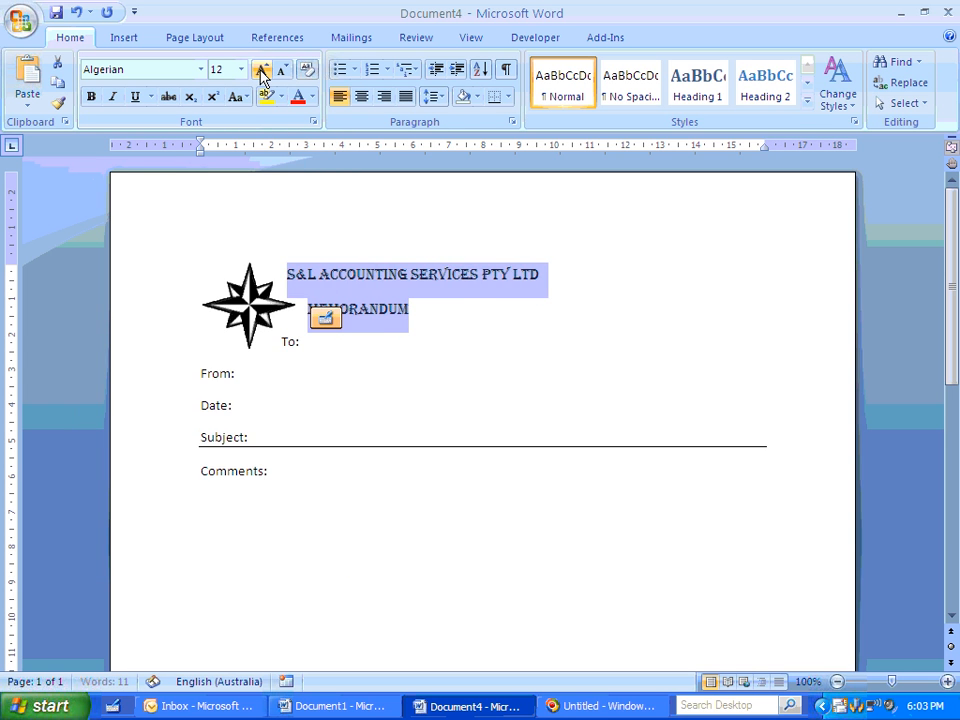
pyautogui.click(261, 71)
pyautogui.click(261, 71)
pyautogui.click(261, 71)
pyautogui.click(261, 71)
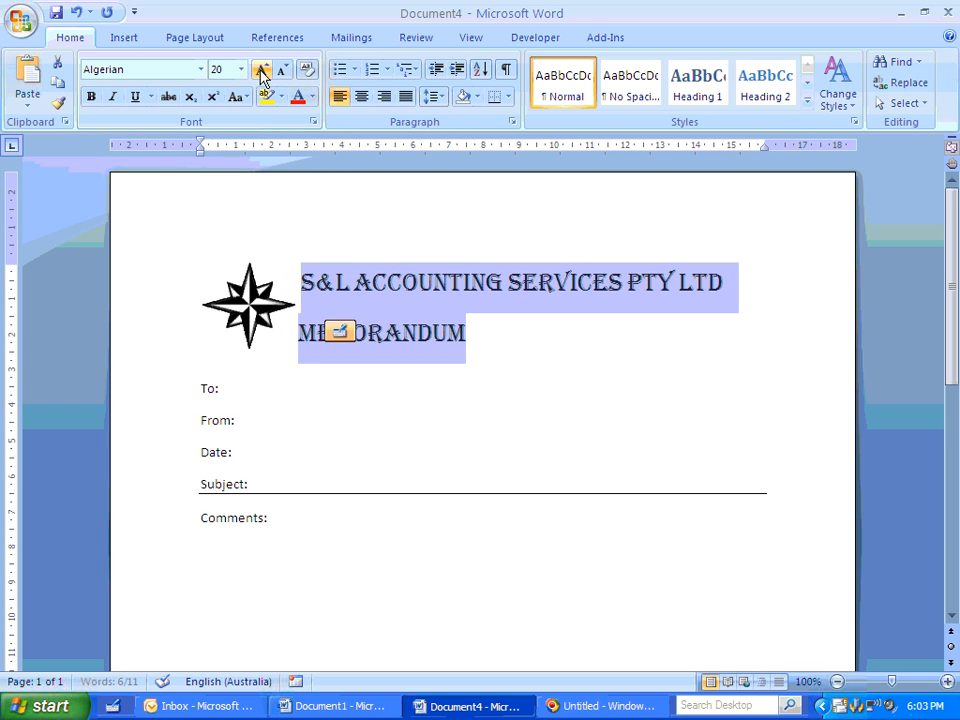
pyautogui.click(360, 97)
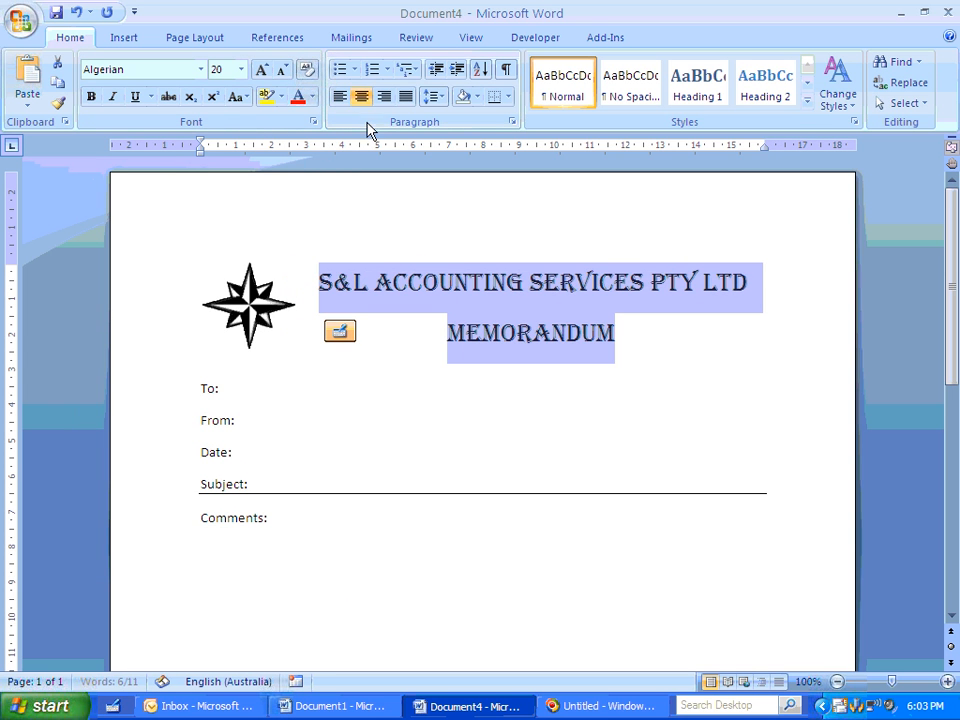
# - Enlarge the compass logo slightly by extending its upper-left corner outward
pyautogui.click(219, 279)
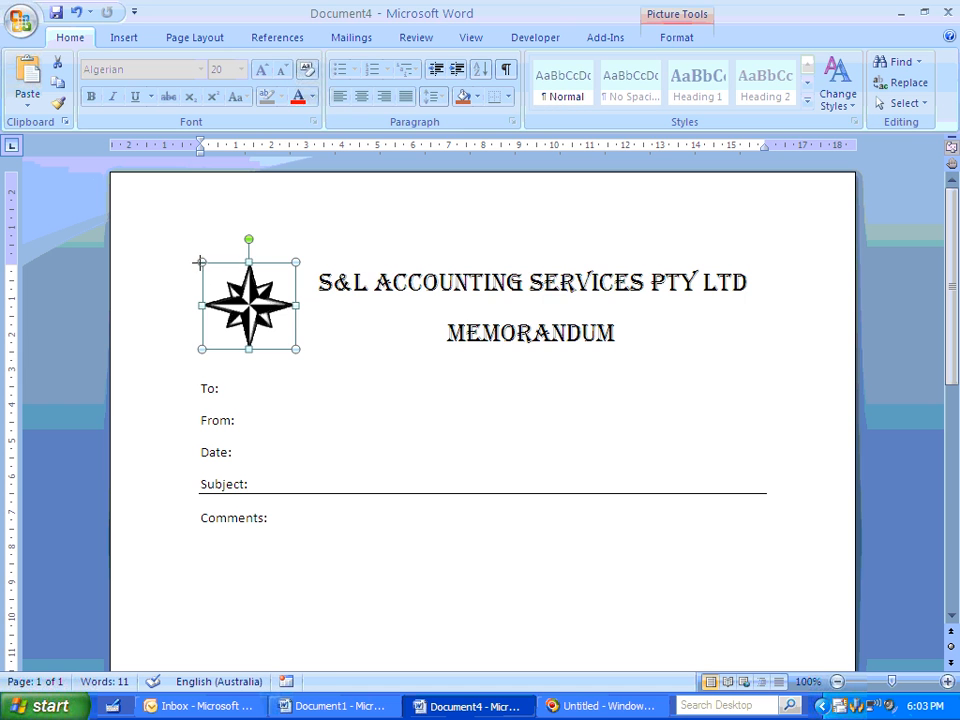
pyautogui.moveTo(190, 256); pyautogui.dragTo(190, 251)
pyautogui.click(392, 354)
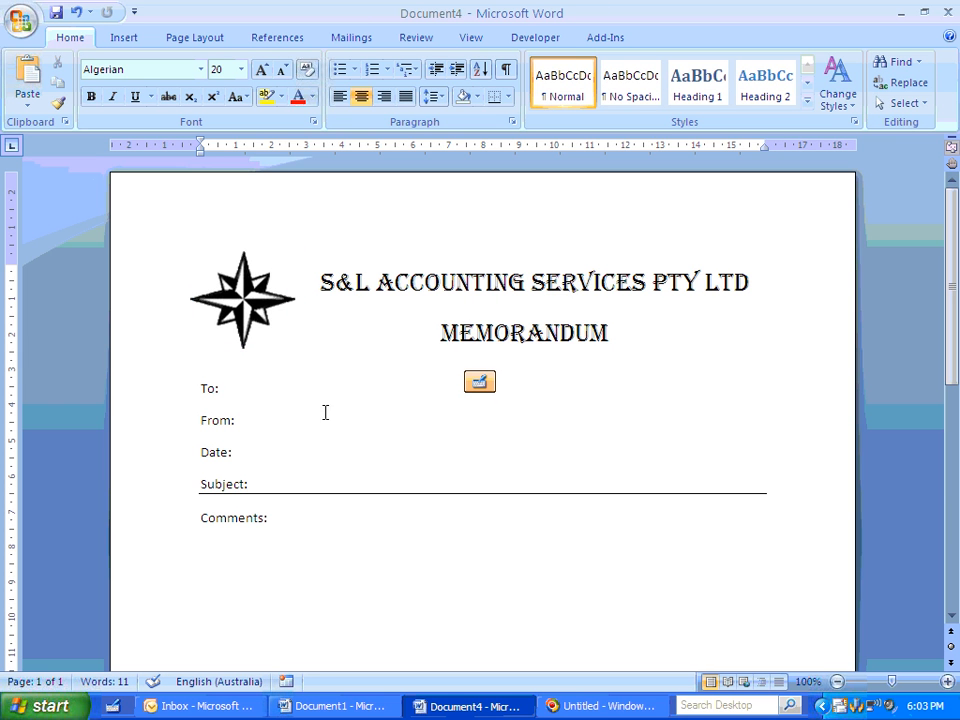
# - Set the font size of the To: through Comments: lines to 12 pt
pyautogui.click(203, 388)
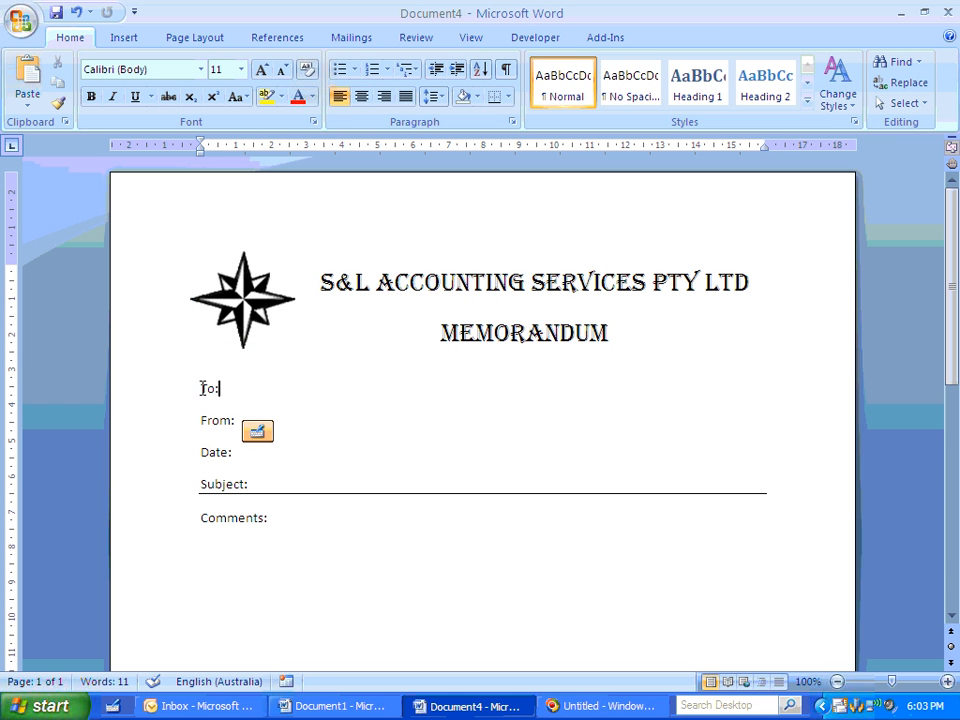
pyautogui.moveTo(203, 388); pyautogui.dragTo(311, 512)
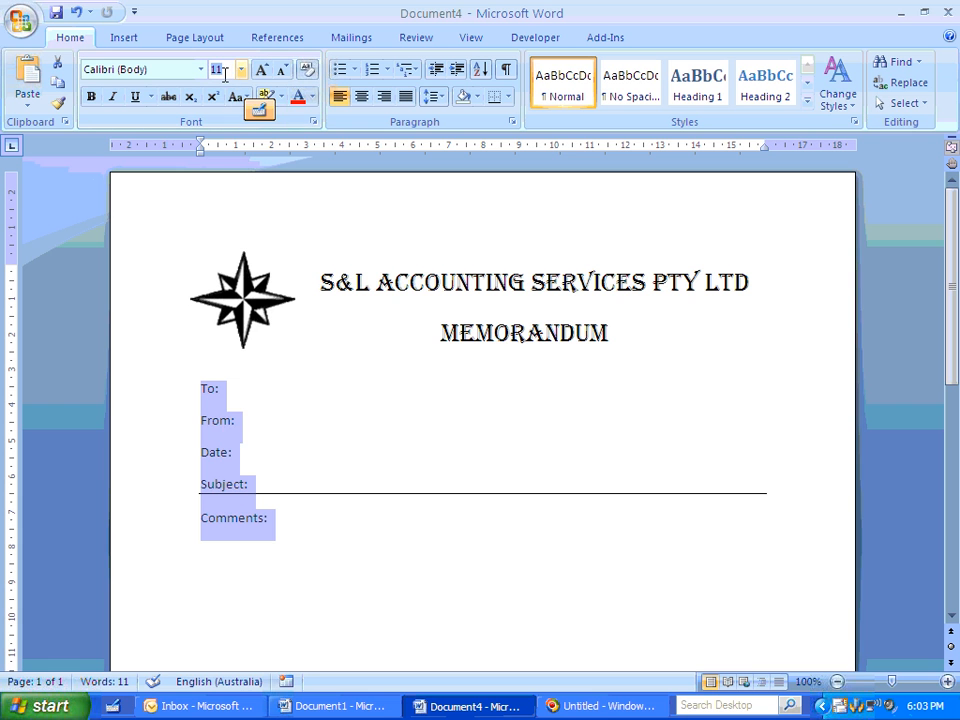
pyautogui.write('12')
pyautogui.press('Return')
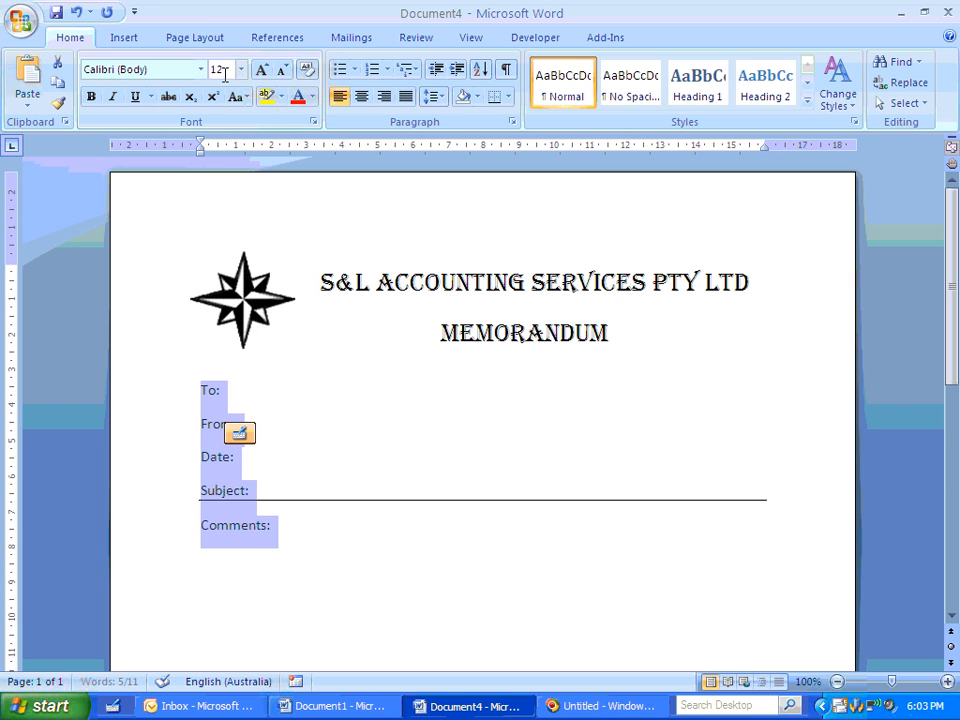
pyautogui.click(306, 400)
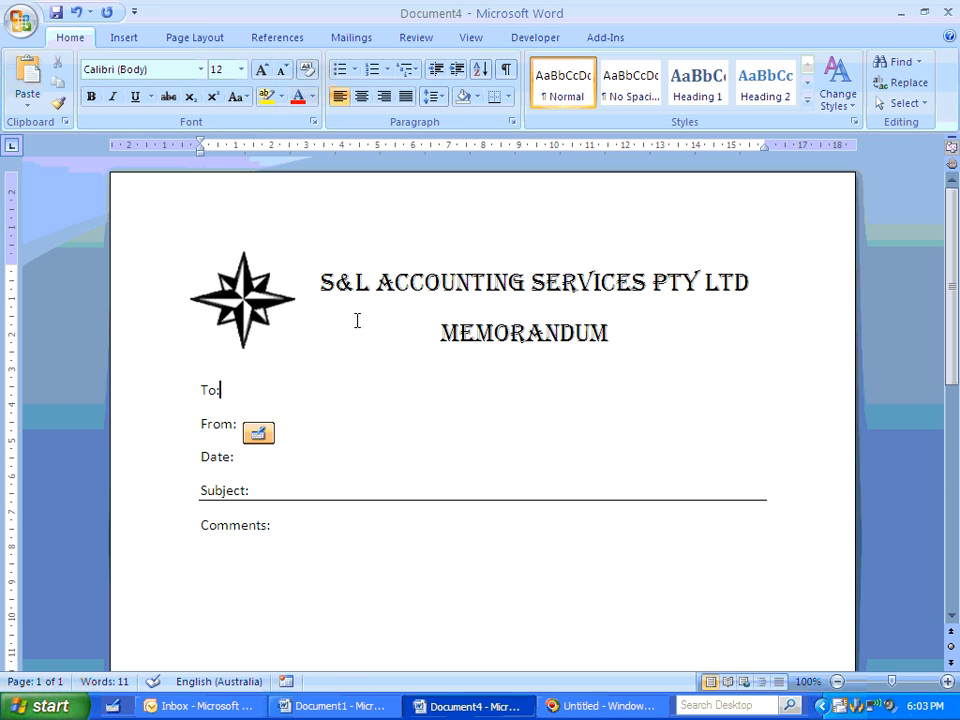
# - Move the compass logo slightly to the left past the page margin and reduce the page's top margin
pyautogui.click(243, 296)
pyautogui.moveTo(243, 296); pyautogui.dragTo(217, 296)
pyautogui.click(390, 424)
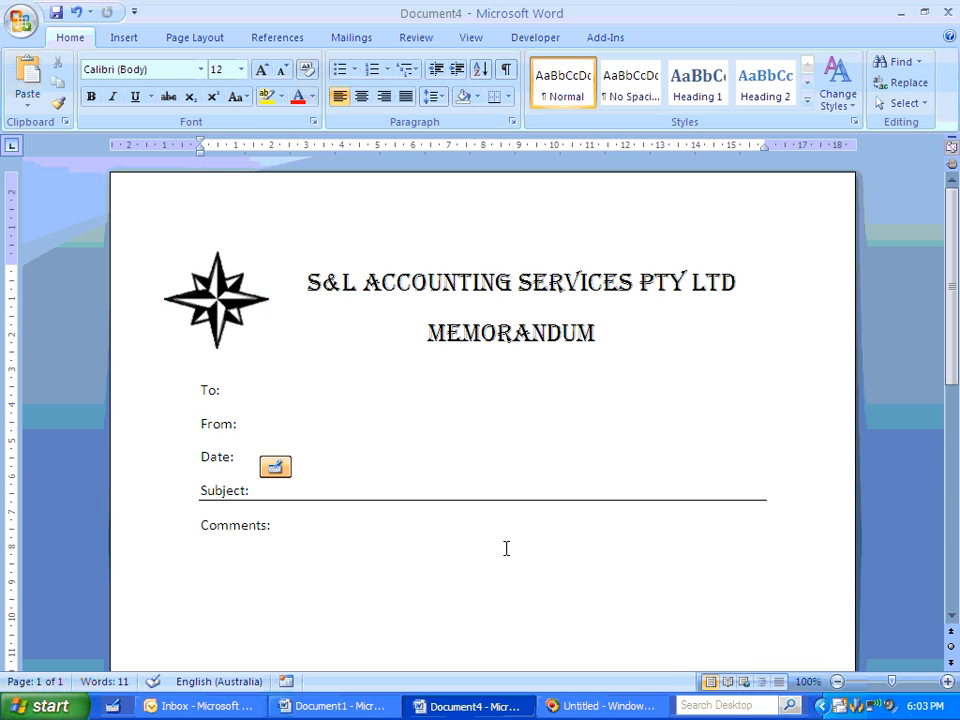
pyautogui.moveTo(13, 276); pyautogui.dragTo(10, 237)
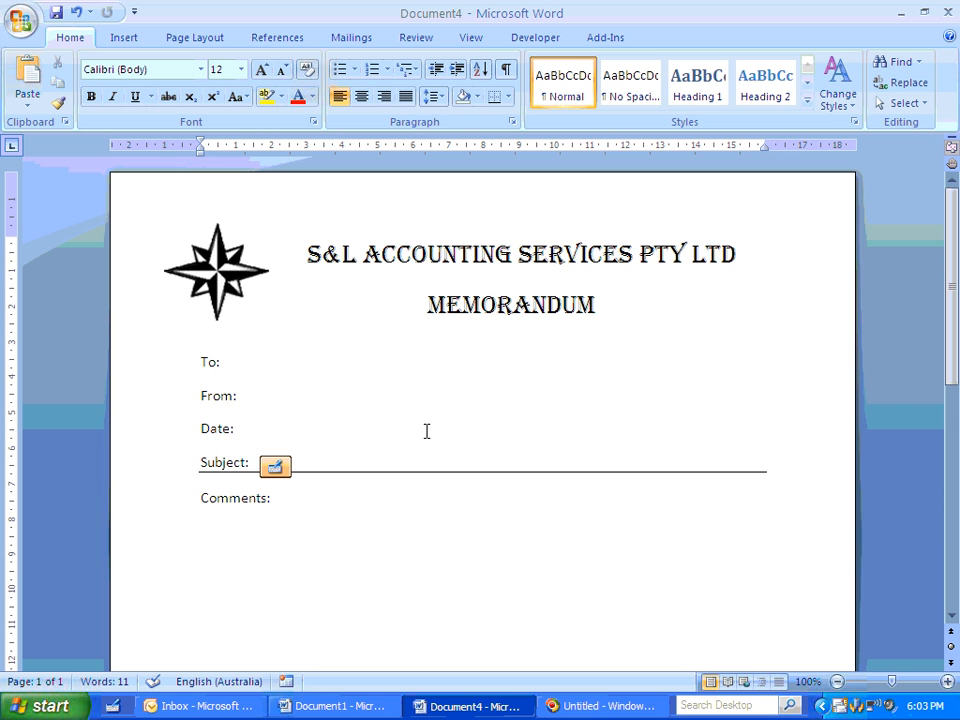
# - Add a left tab stop at about 2.5 cm to the To: through Subject: lines and insert a tab after To:
pyautogui.moveTo(171, 368); pyautogui.dragTo(173, 467)
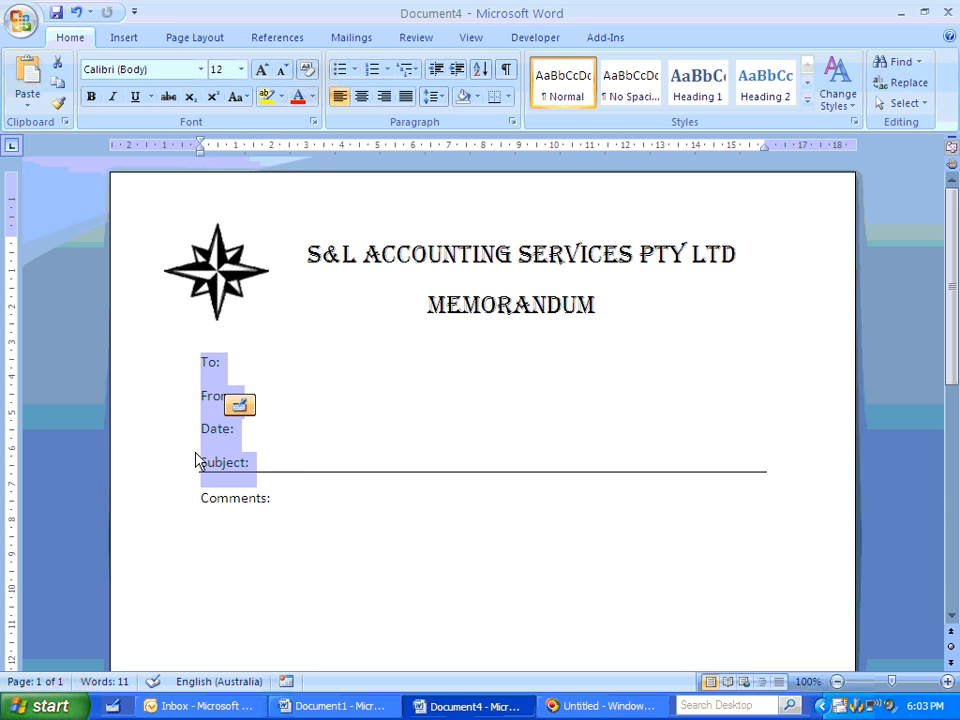
pyautogui.moveTo(306, 150); pyautogui.dragTo(290, 152)
pyautogui.click(263, 377)
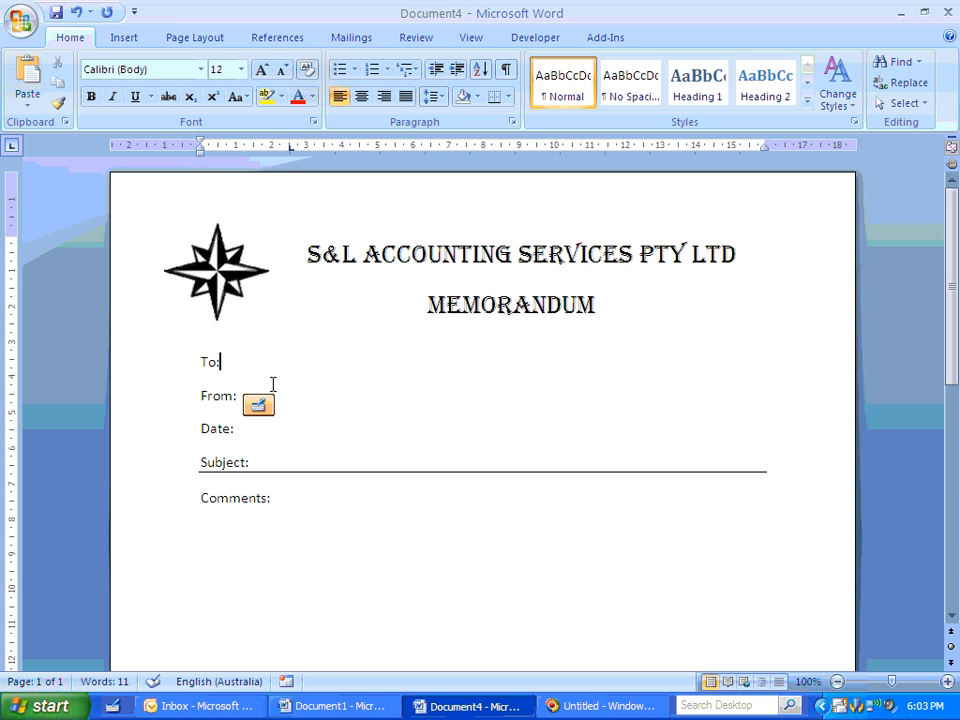
pyautogui.press('Tab')
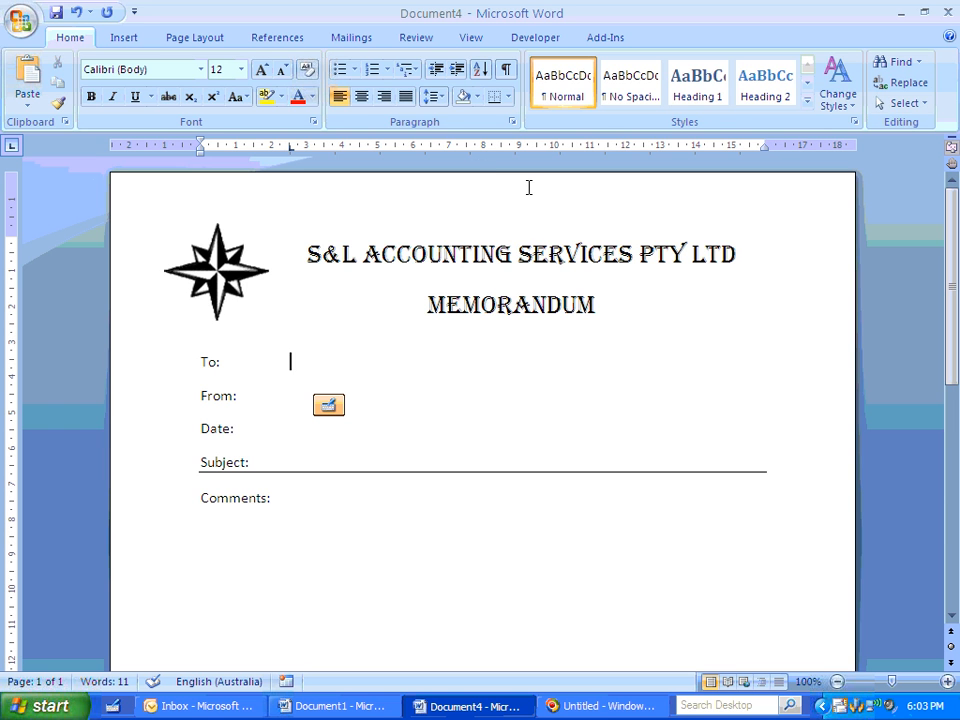
# - Insert a Fill-in field after To: with the prompt "Who is this memo to?" and leave its response blank
pyautogui.click(127, 43)
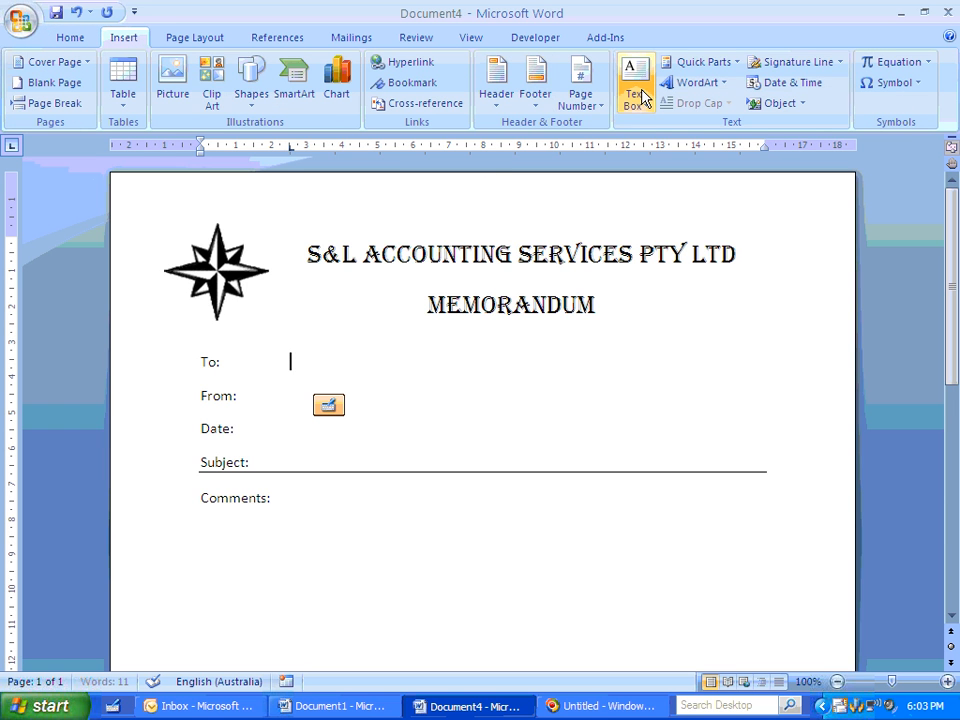
pyautogui.click(717, 63)
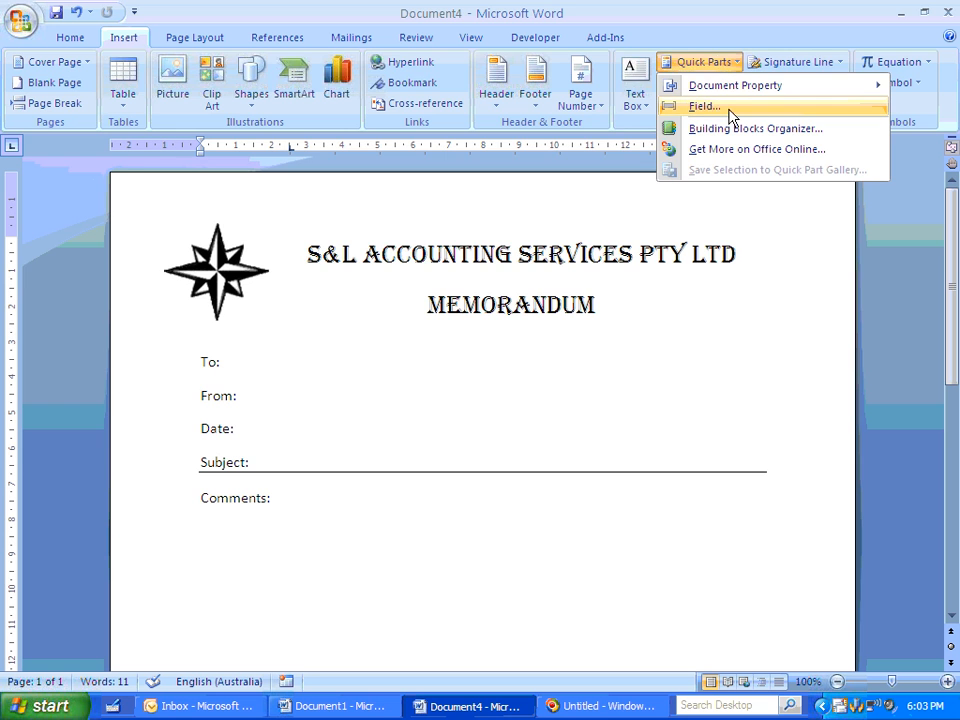
pyautogui.click(727, 110)
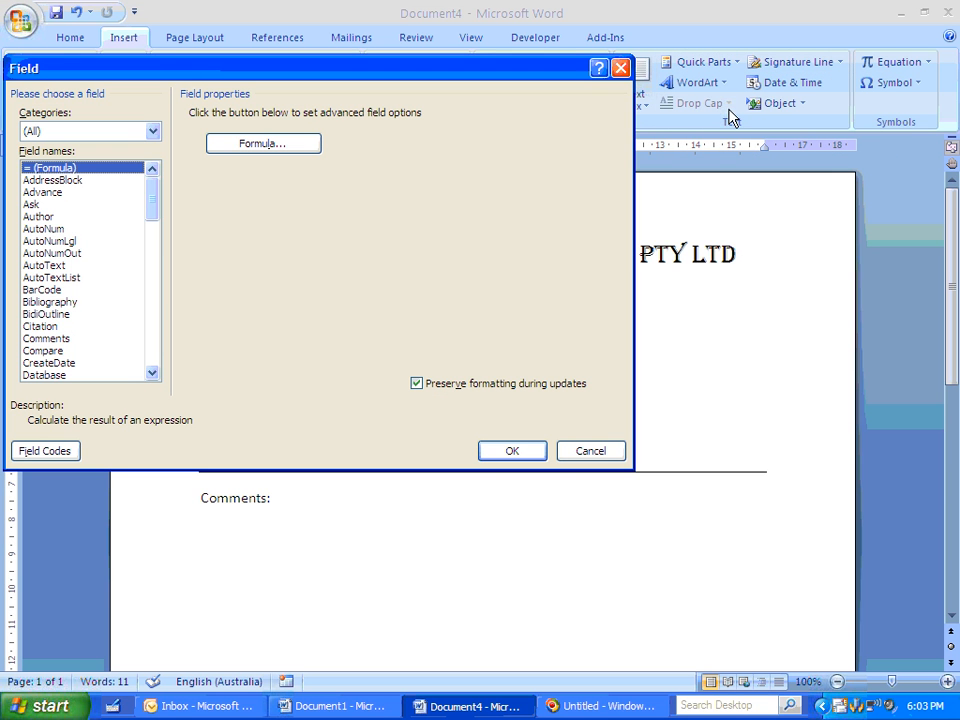
pyautogui.click(150, 317)
pyautogui.click(42, 266)
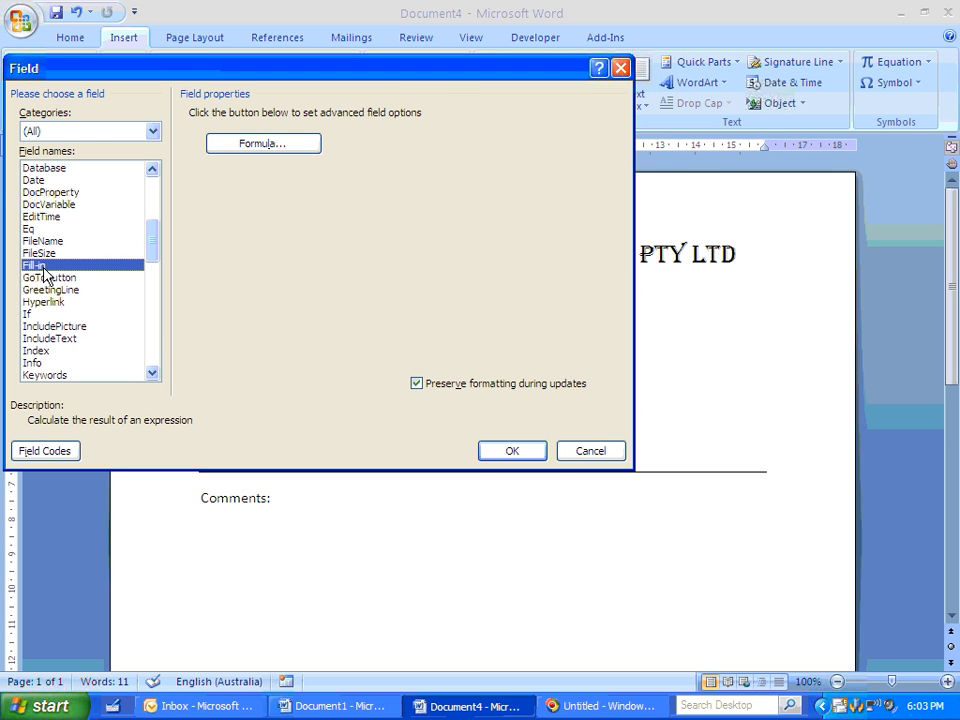
pyautogui.click(247, 134)
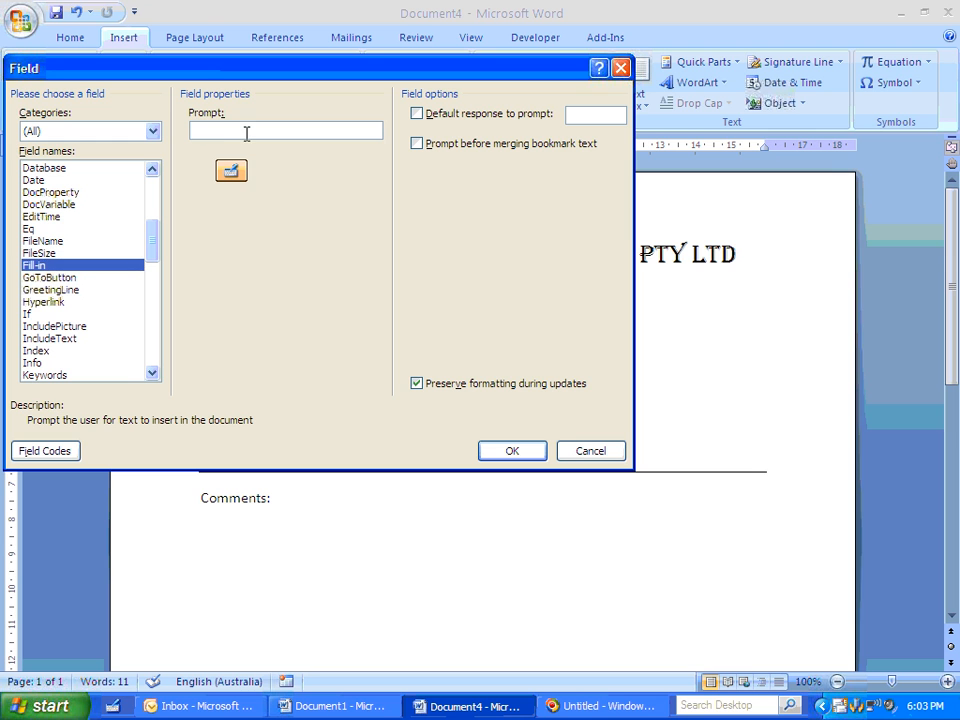
pyautogui.write('Who ')
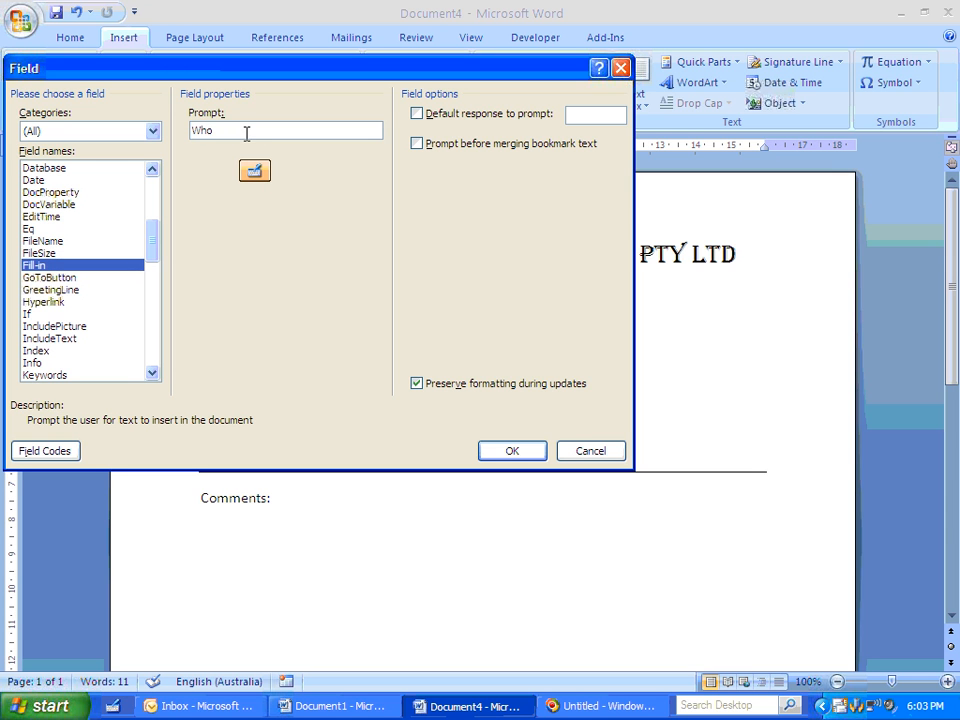
pyautogui.write('is this mem')
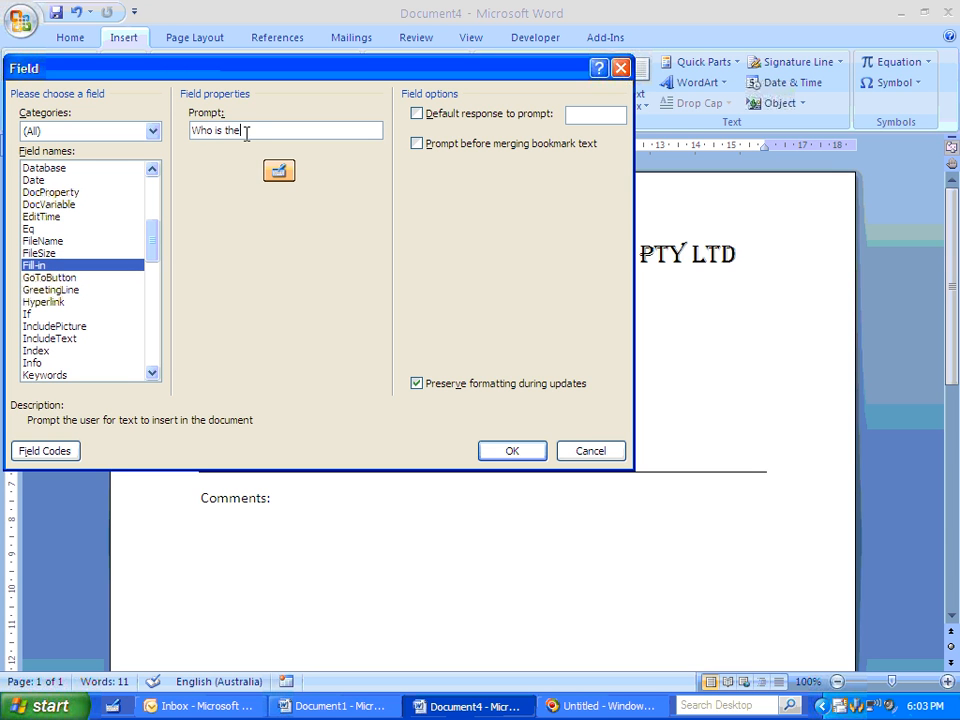
pyautogui.write('o to?')
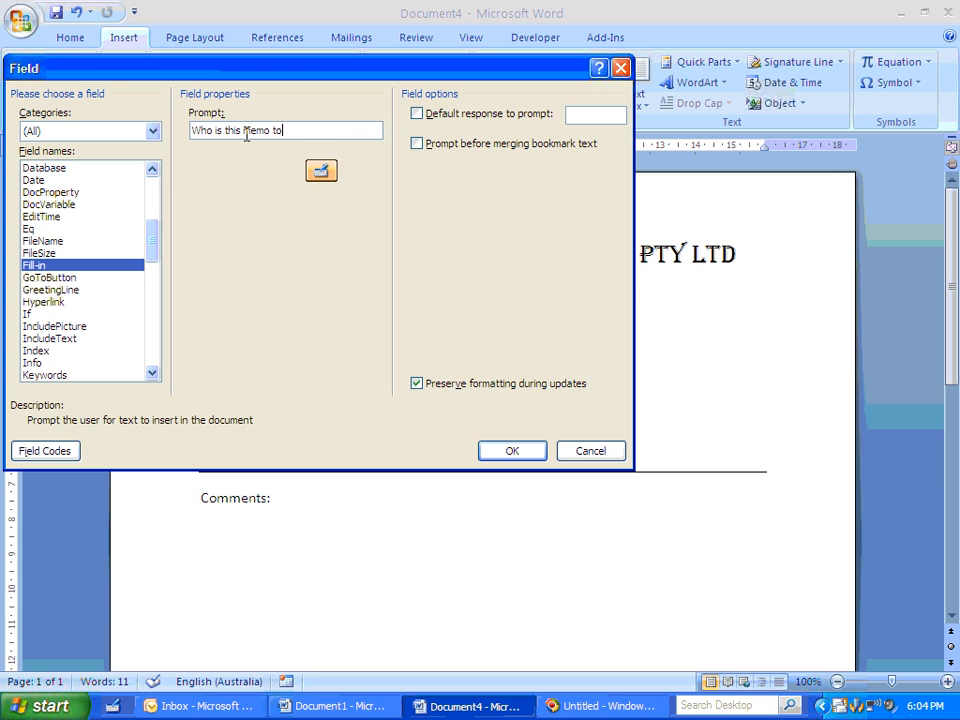
pyautogui.click(533, 451)
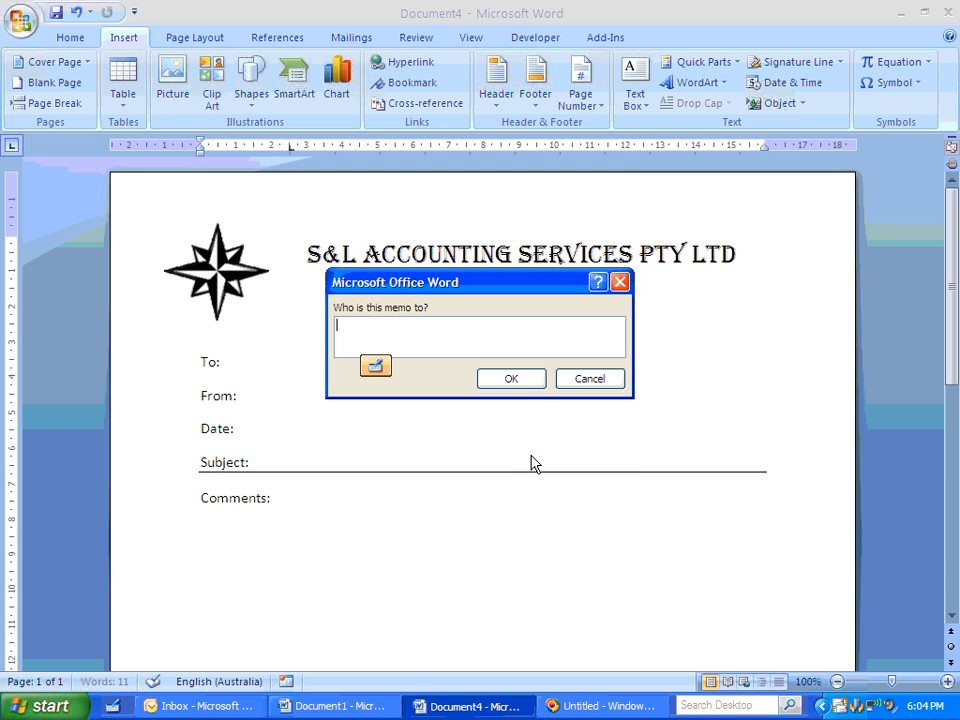
pyautogui.click(509, 380)
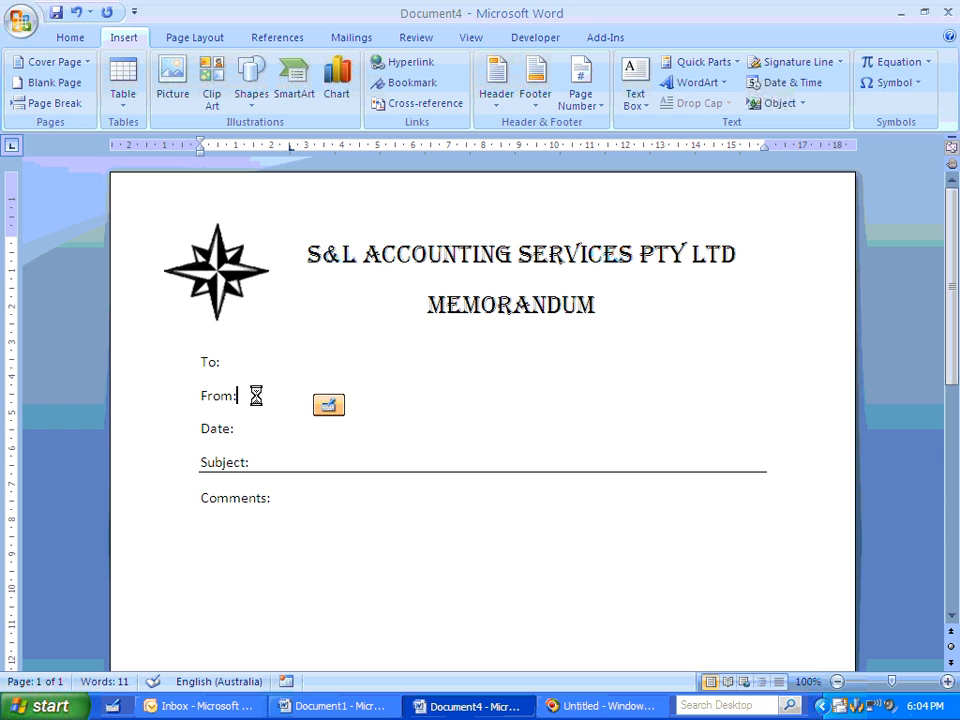
# - Insert a tab and a Fill-in field after From: with the prompt "Who is this memo from?", leaving its response blank
pyautogui.press('Tab')
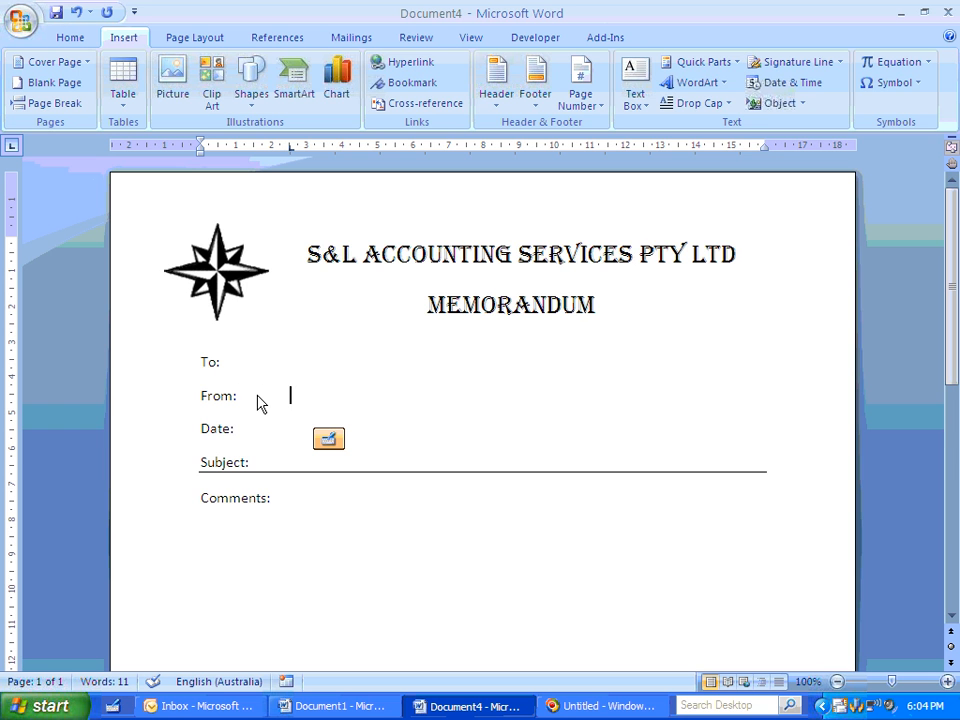
pyautogui.click(690, 62)
pyautogui.click(700, 108)
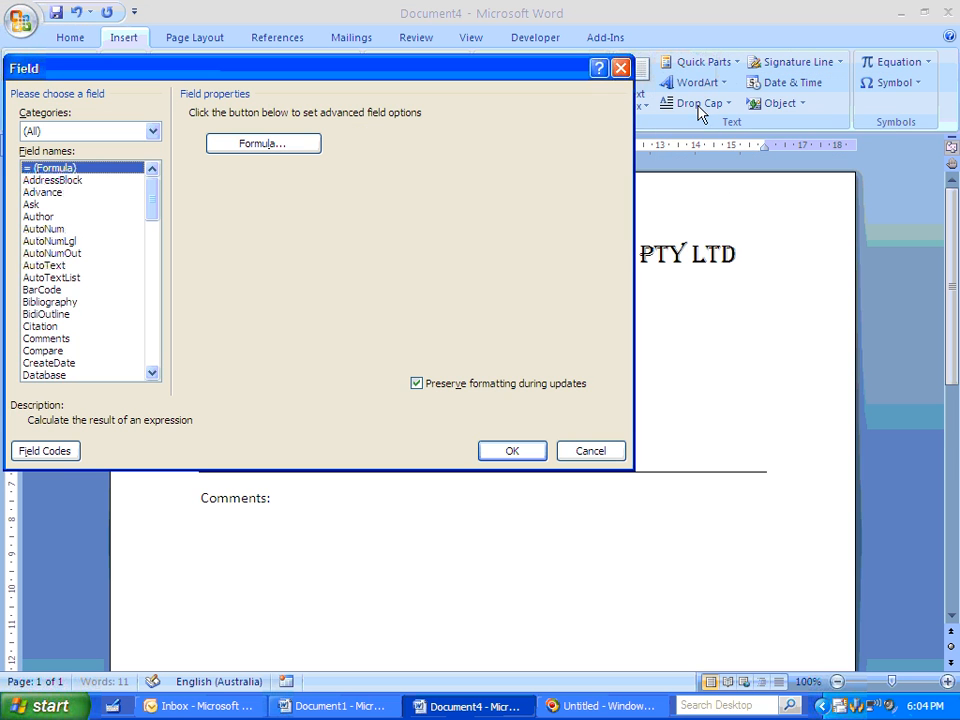
pyautogui.click(150, 354)
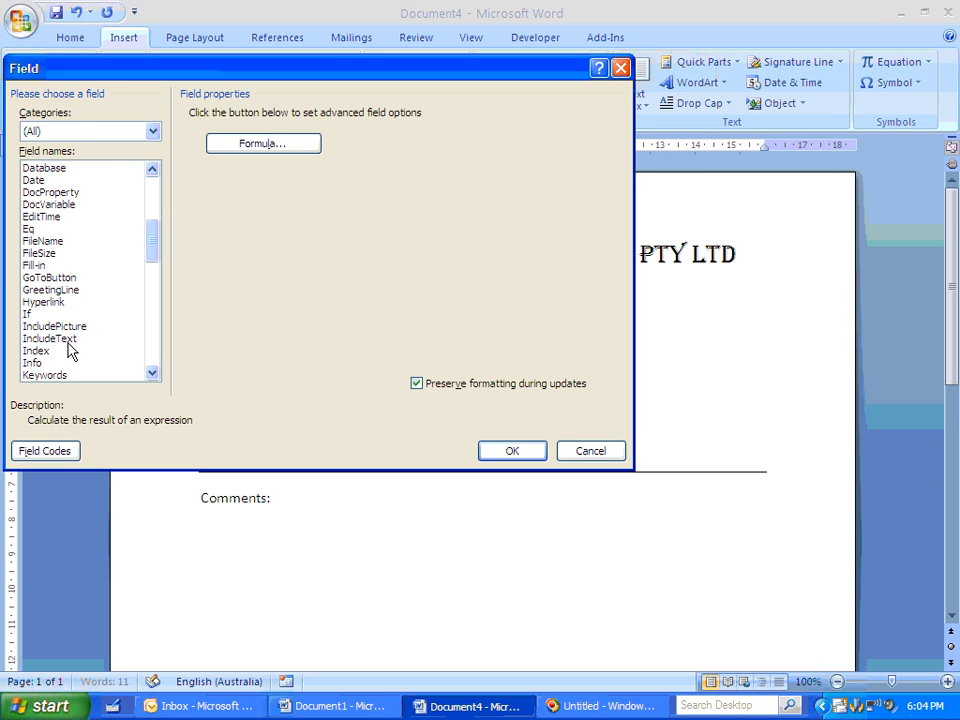
pyautogui.click(60, 265)
pyautogui.click(268, 133)
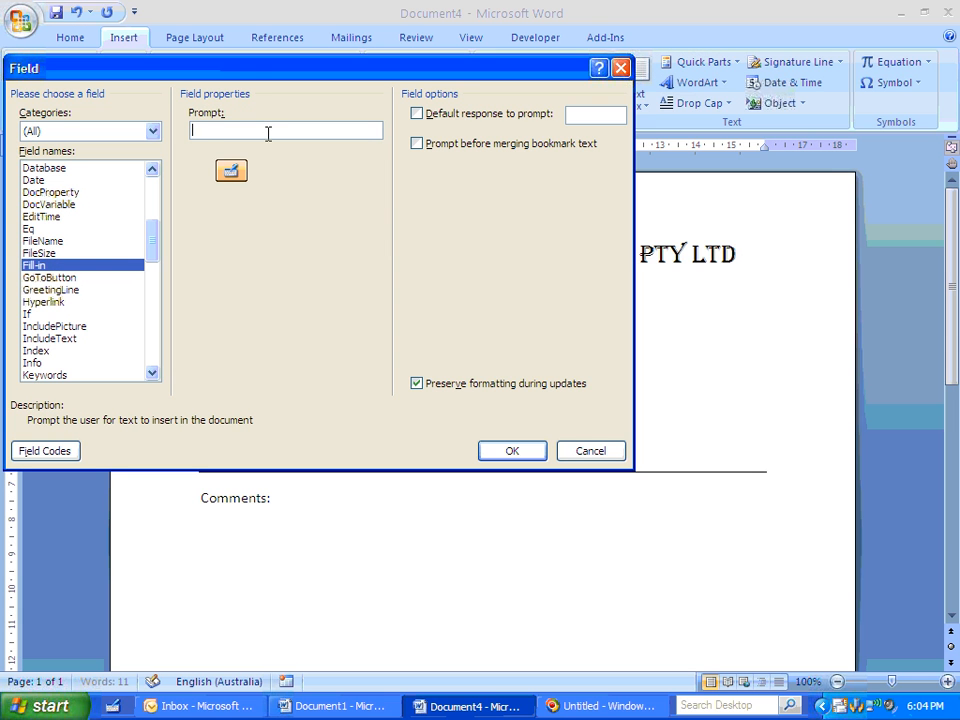
pyautogui.write('Who is this m')
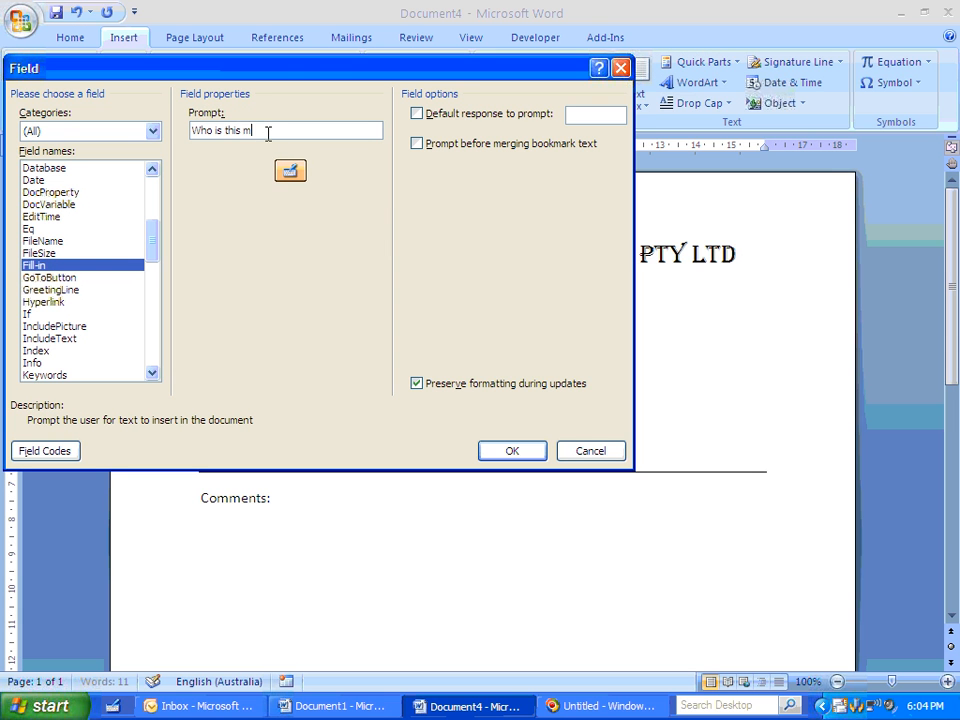
pyautogui.write('emo from?')
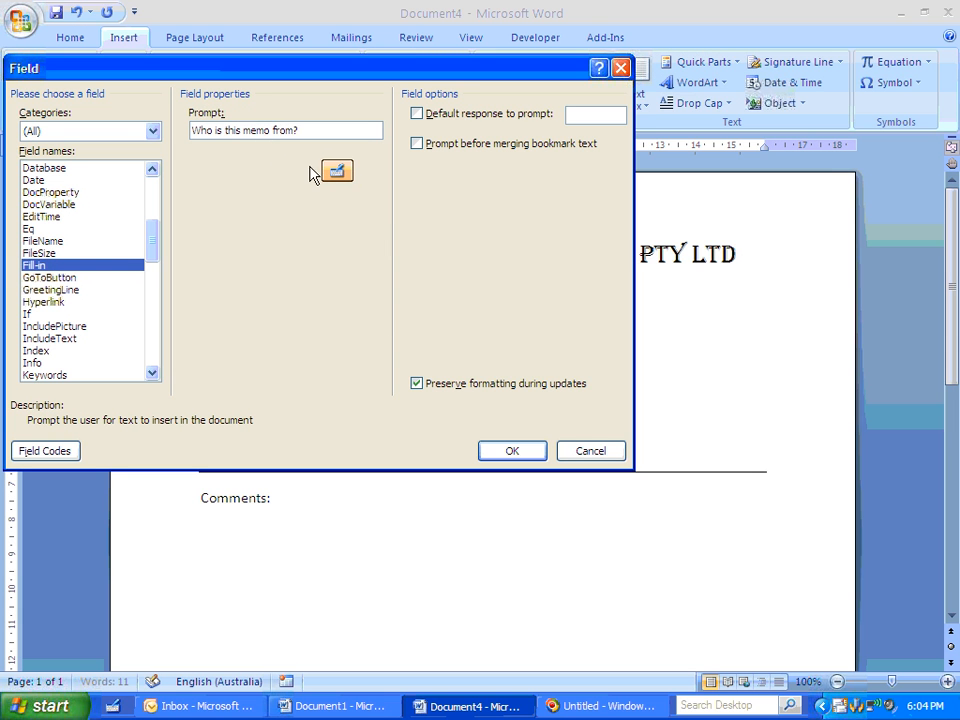
pyautogui.click(495, 447)
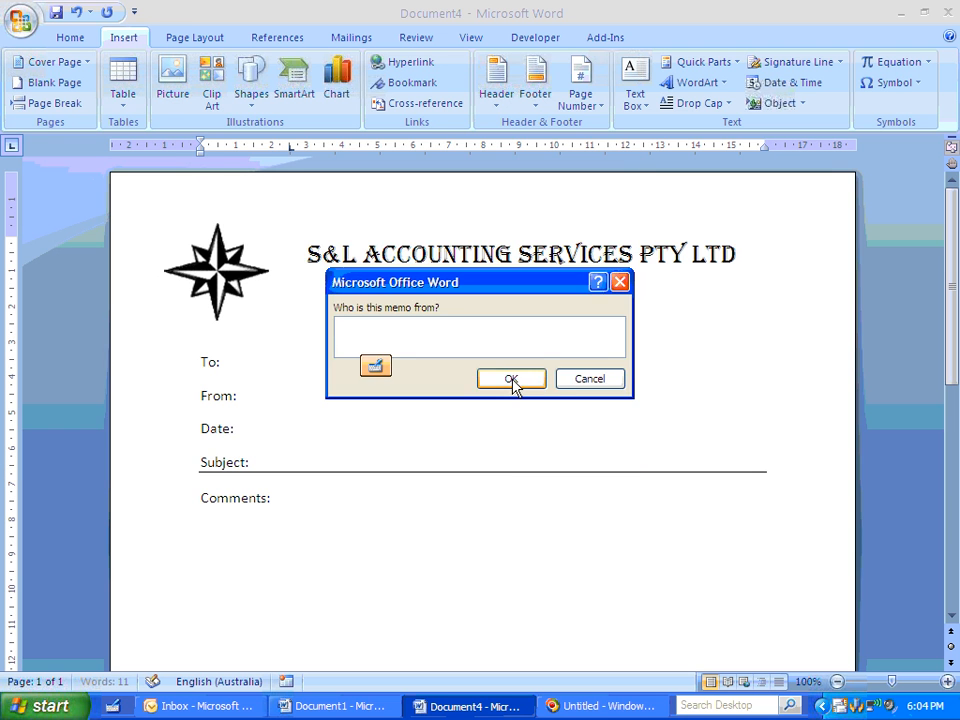
pyautogui.click(511, 380)
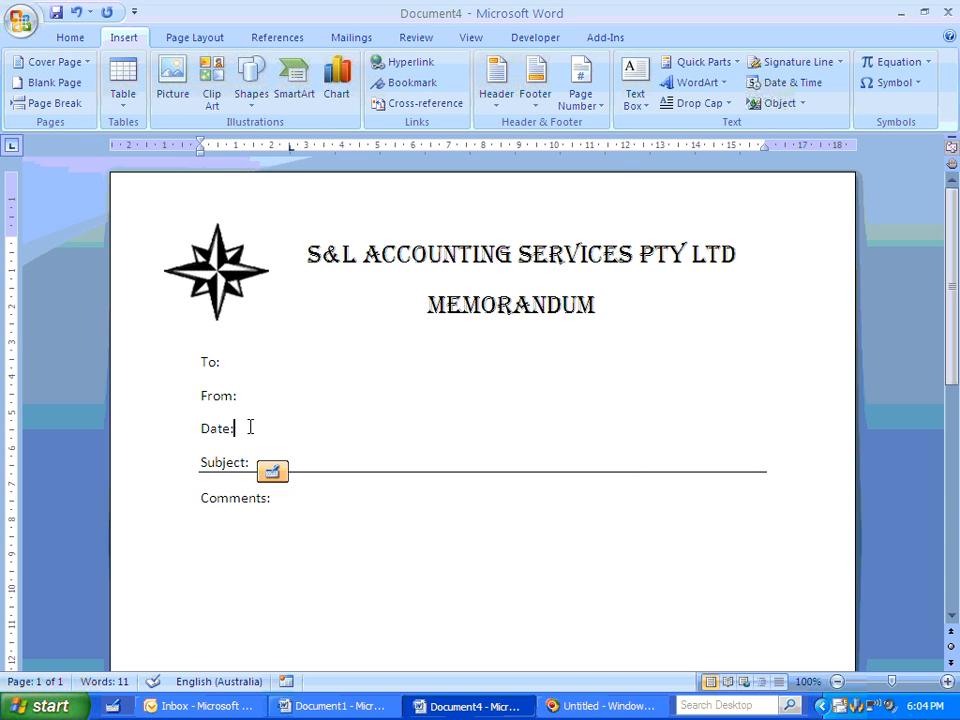
# - Insert an automatically updating date at the tab stop after Date: in the "27 February 2009" format
pyautogui.click(805, 82)
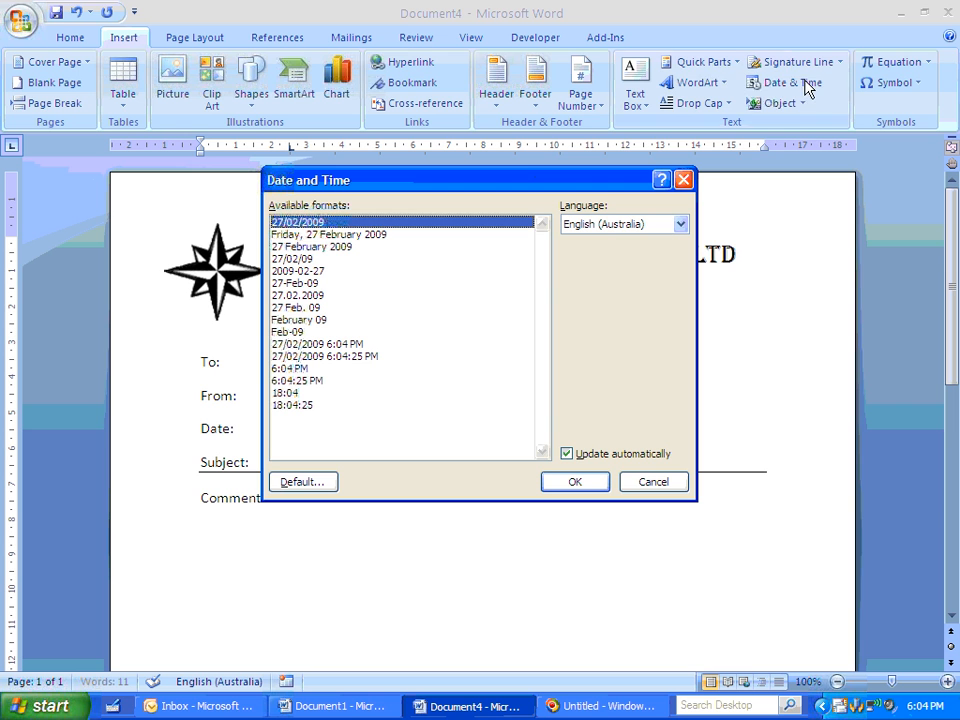
pyautogui.click(329, 247)
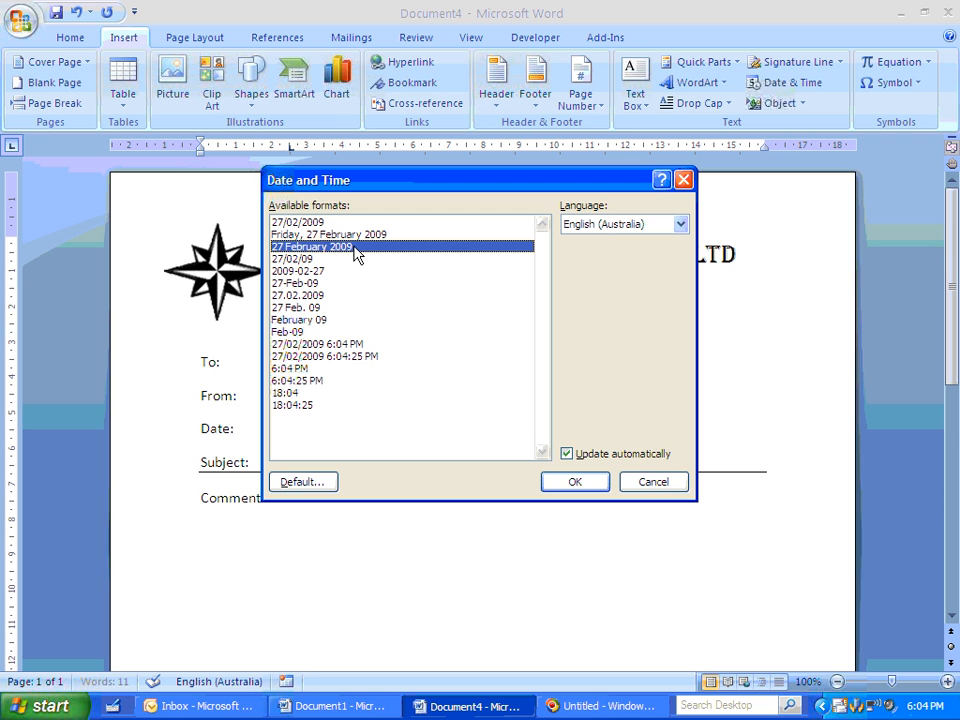
pyautogui.click(598, 456)
pyautogui.click(580, 456)
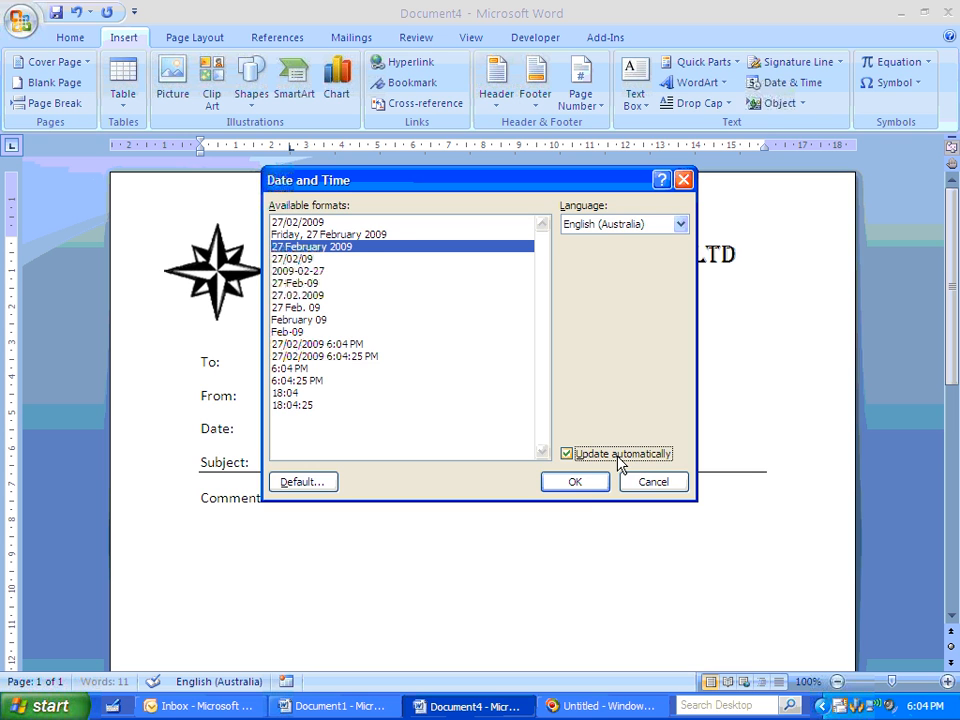
pyautogui.click(585, 486)
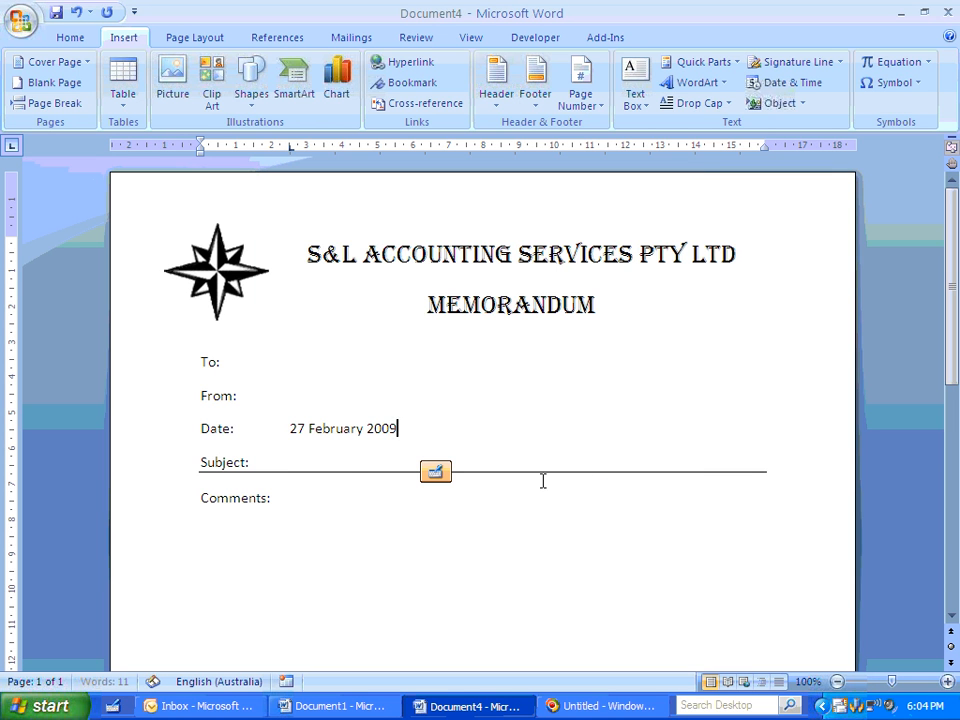
# - Insert a tab and a Fill-in field after Subject: with the prompt "What is the subject matter of this memo?", leaving its response blank
pyautogui.doubleClick(298, 460)
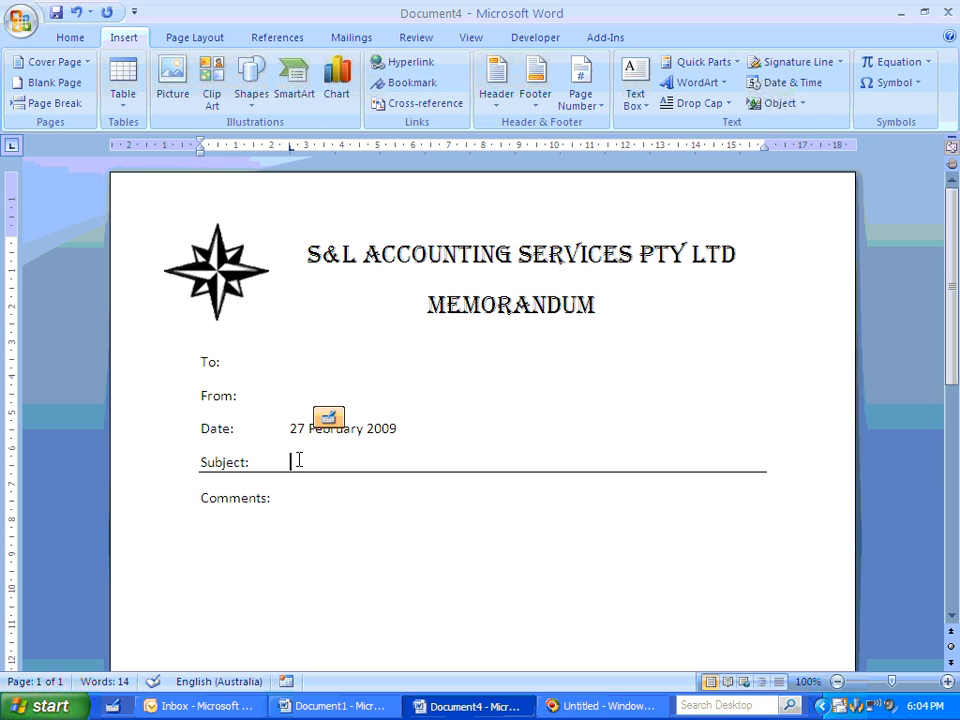
pyautogui.click(702, 63)
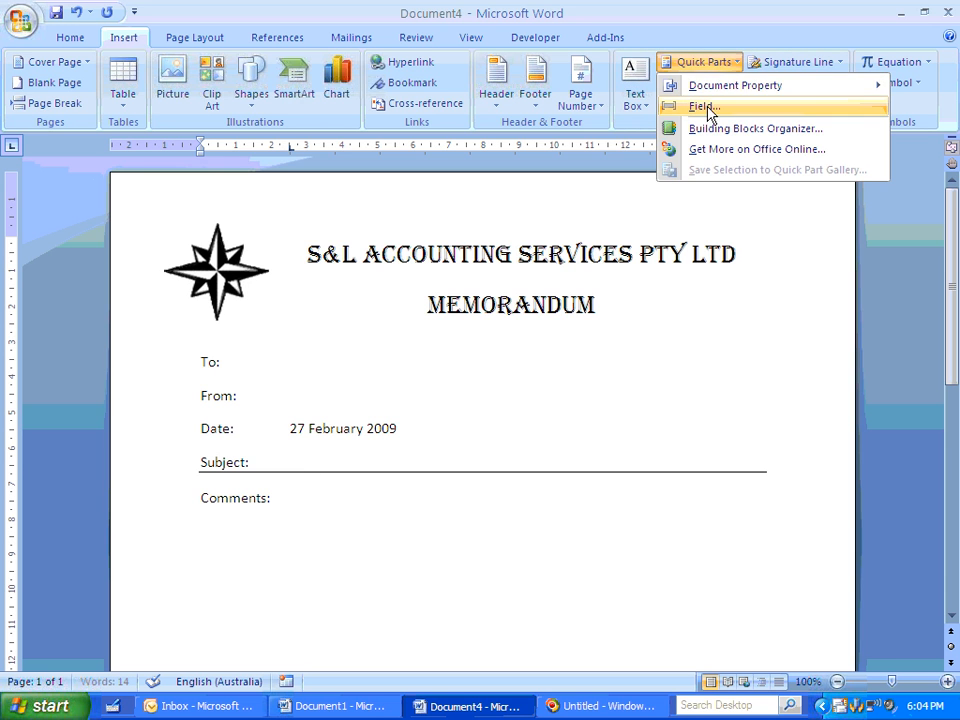
pyautogui.click(705, 107)
pyautogui.click(153, 358)
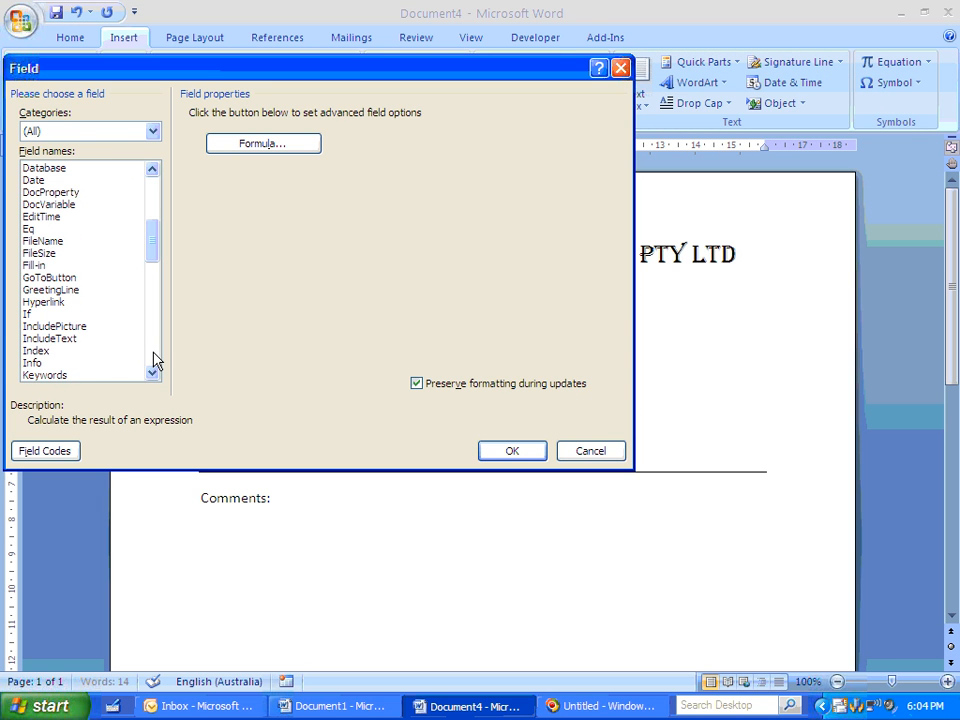
pyautogui.click(38, 265)
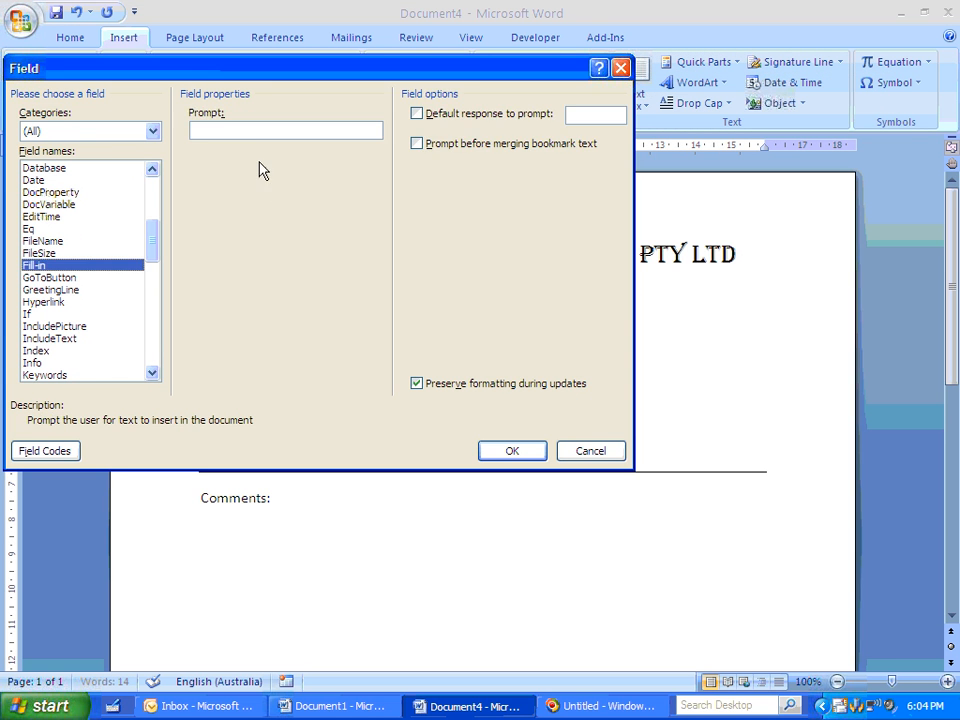
pyautogui.click(248, 128)
pyautogui.write('What is the s')
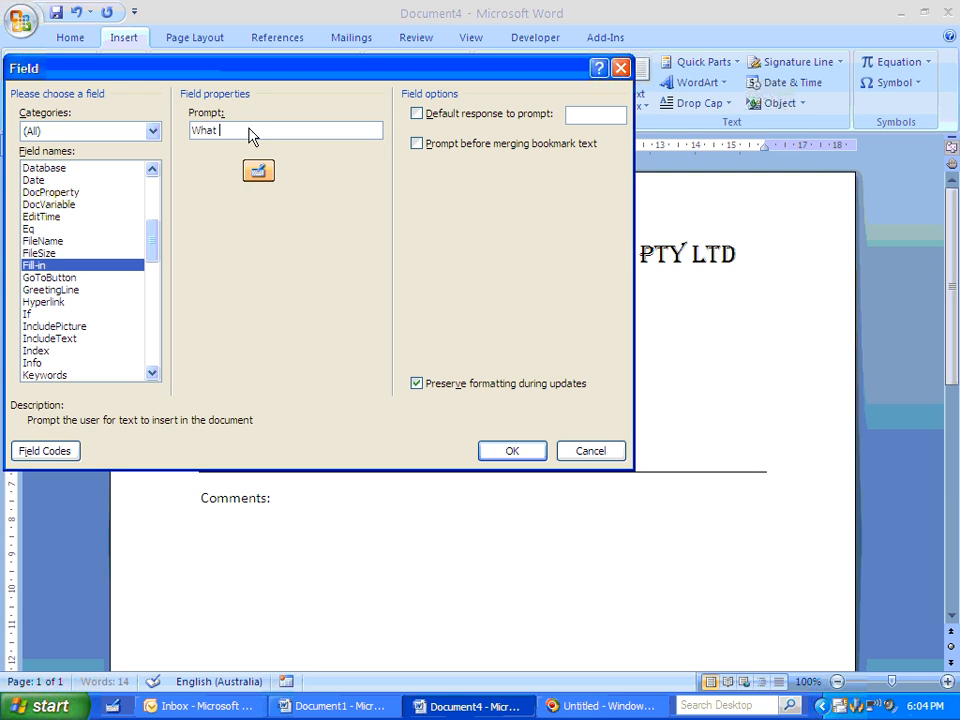
pyautogui.write('ct ')
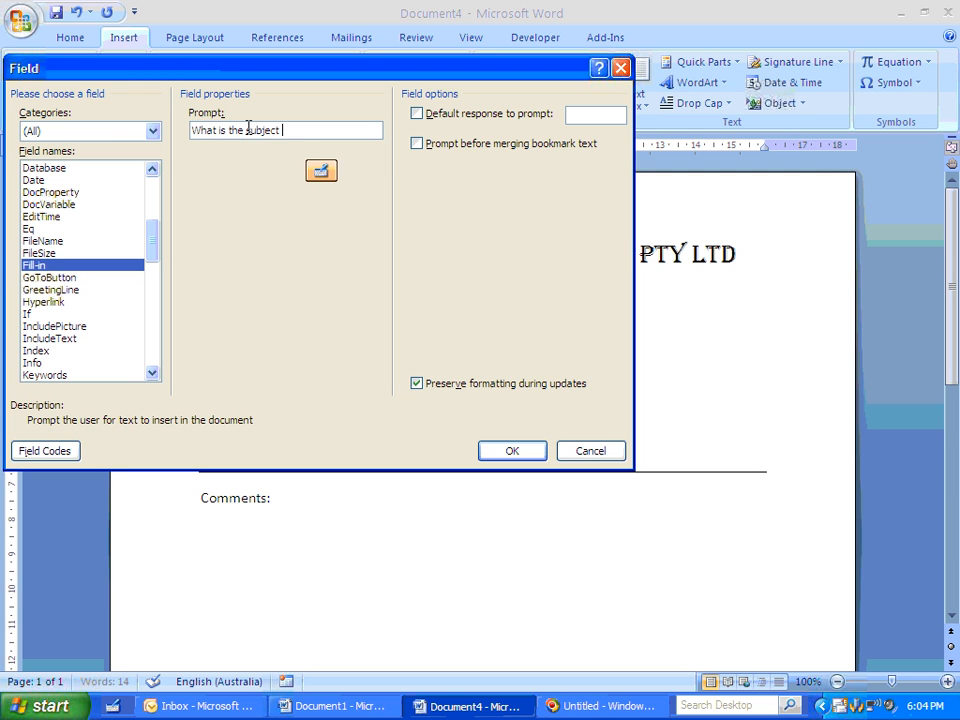
pyautogui.write('matter of this memo?')
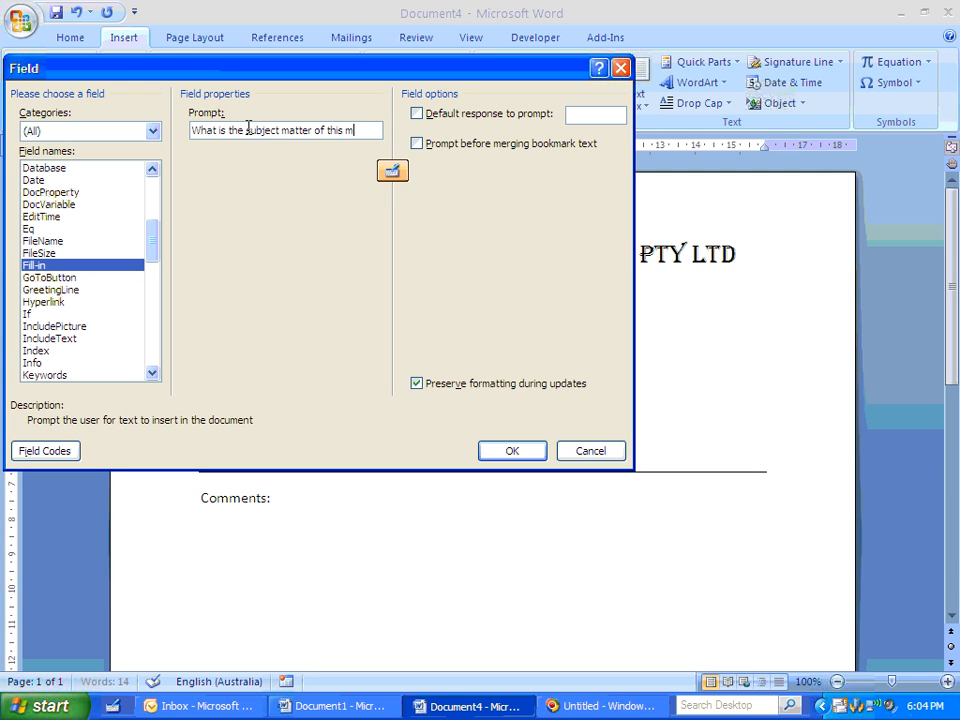
pyautogui.click(512, 451)
pyautogui.click(502, 385)
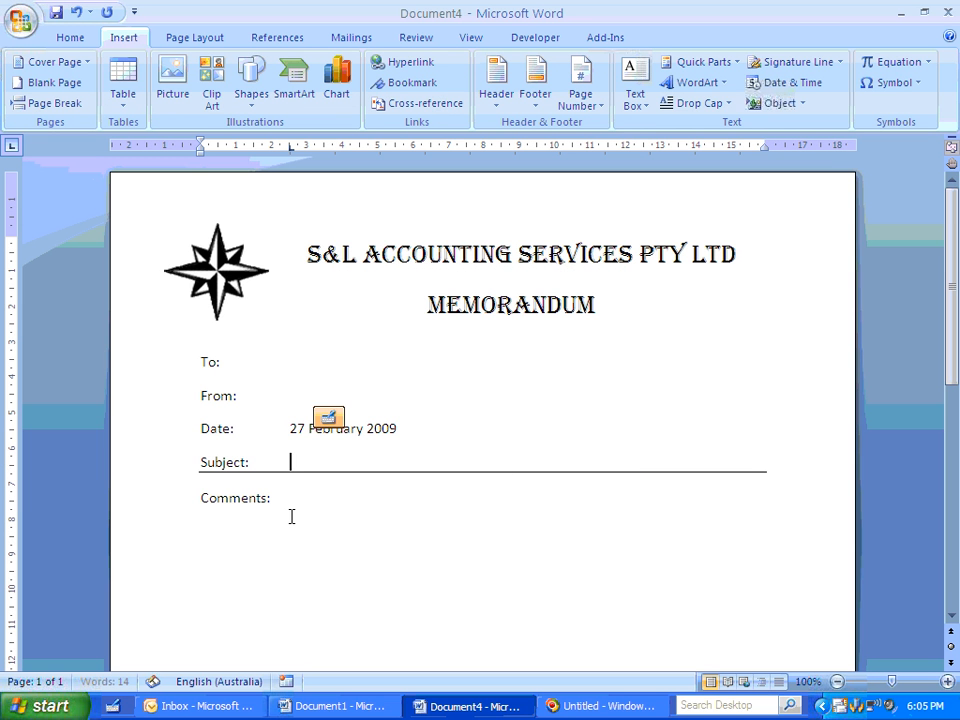
# - Add a new line below Comments: and insert a Fill-in field there with the prompt "Insert contents here:", leaving its response blank
pyautogui.press('Return')
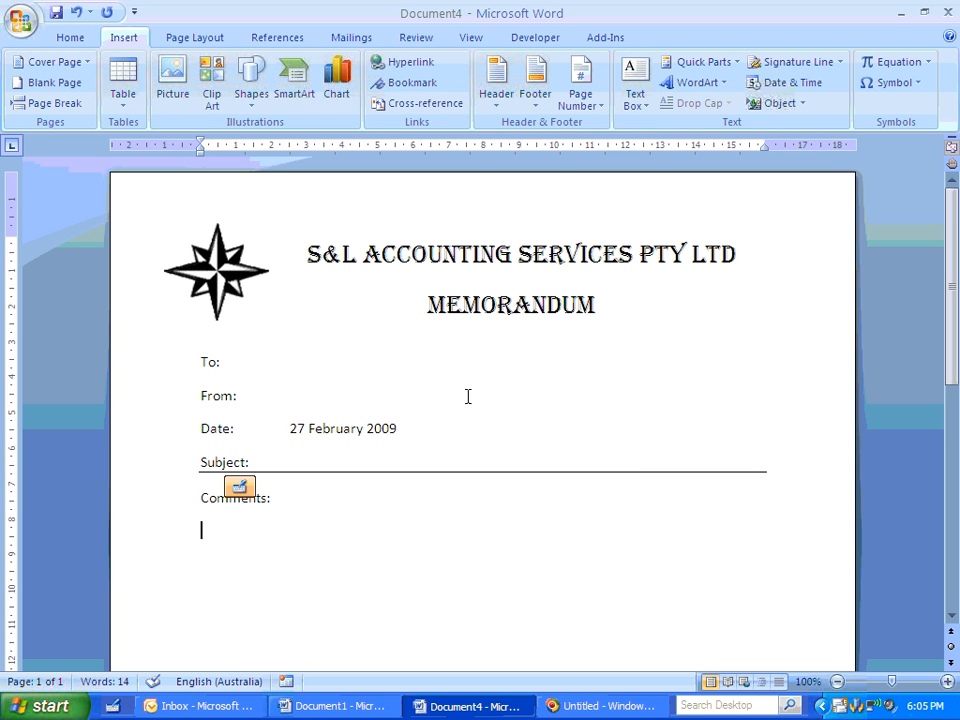
pyautogui.click(688, 62)
pyautogui.click(708, 105)
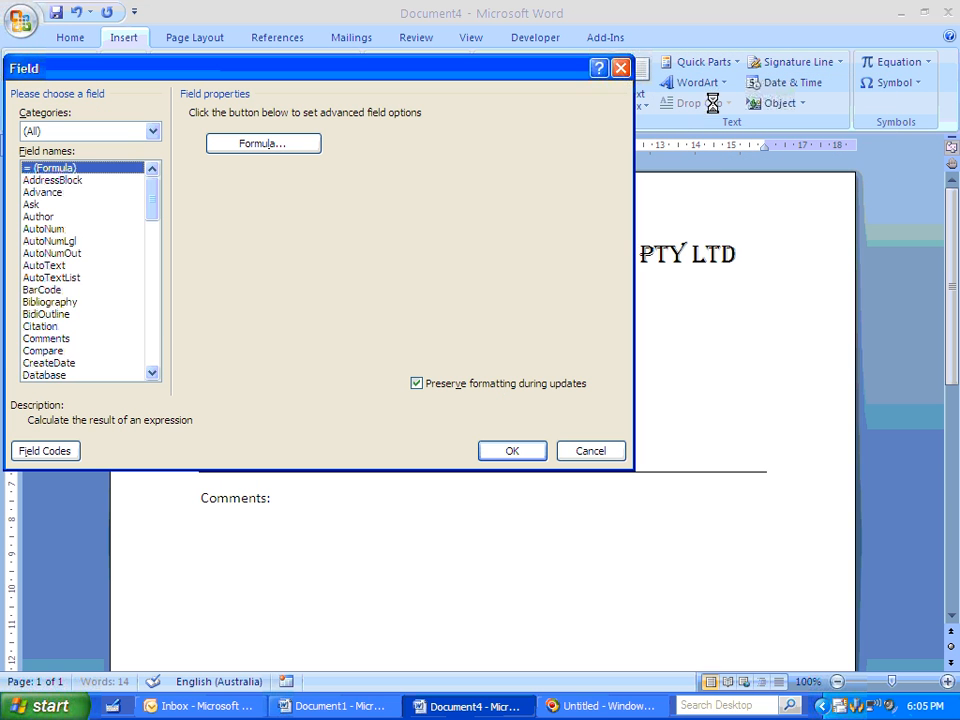
pyautogui.click(152, 343)
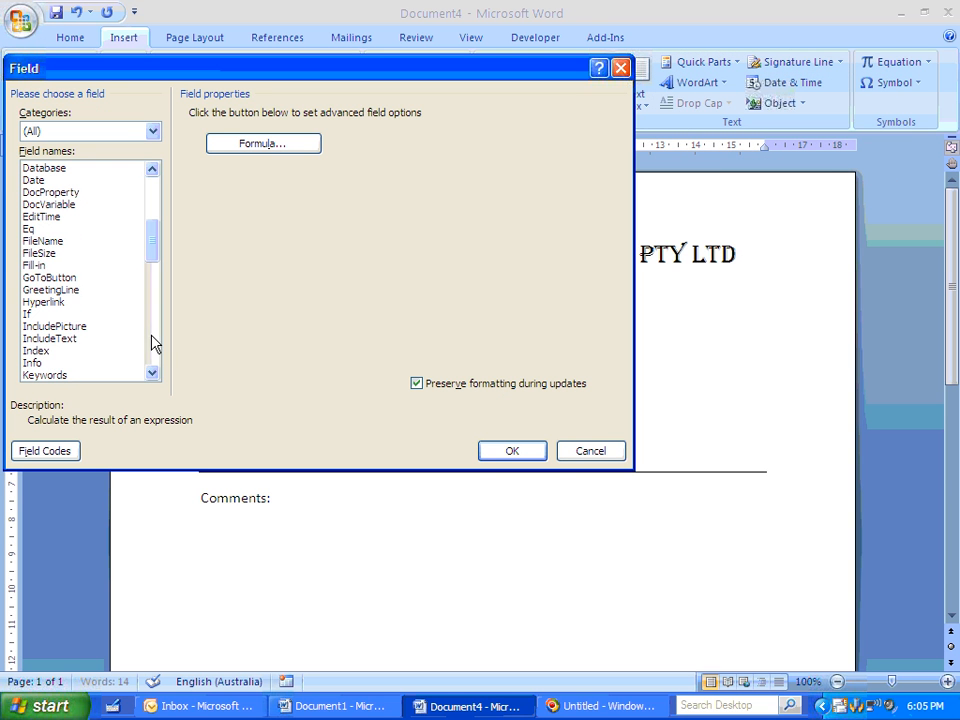
pyautogui.click(36, 265)
pyautogui.click(285, 131)
pyautogui.write('Insert con')
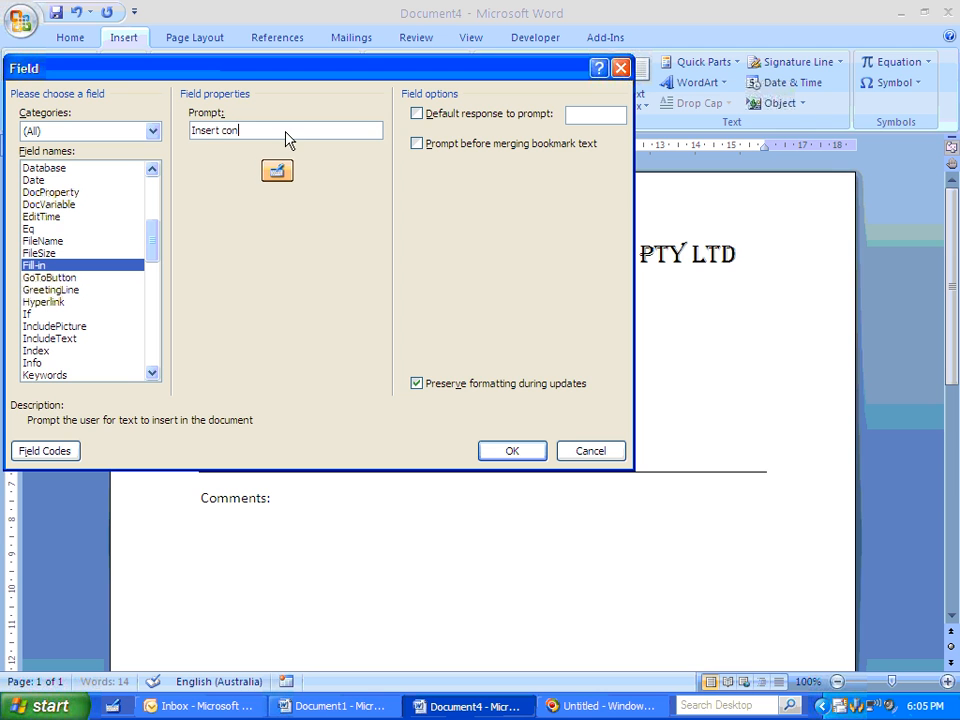
pyautogui.write('tents here')
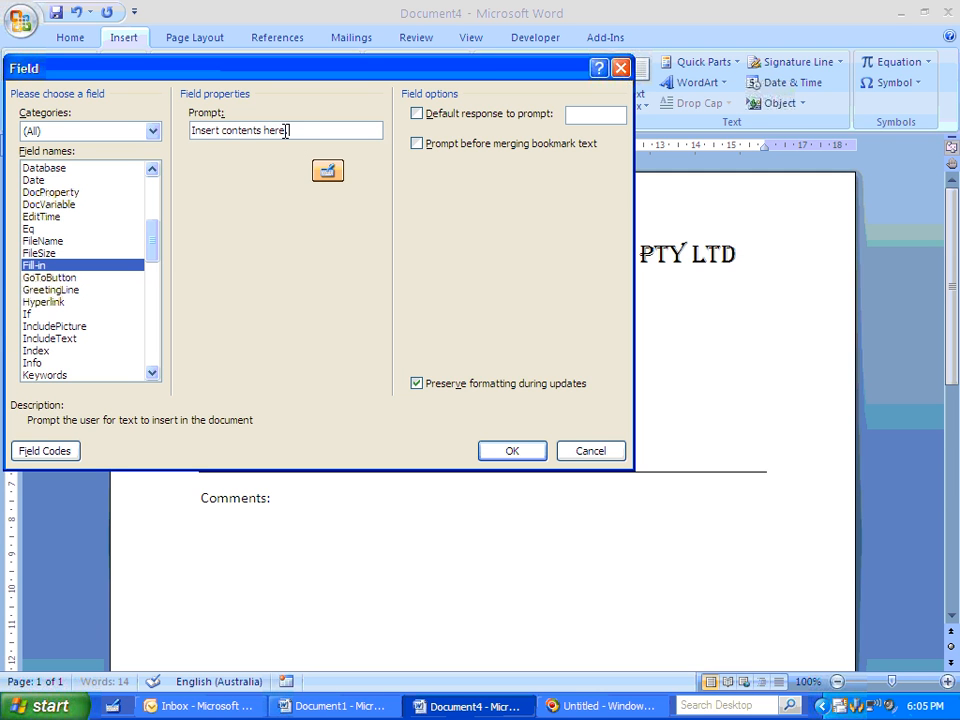
pyautogui.write(':')
pyautogui.click(535, 455)
pyautogui.click(514, 382)
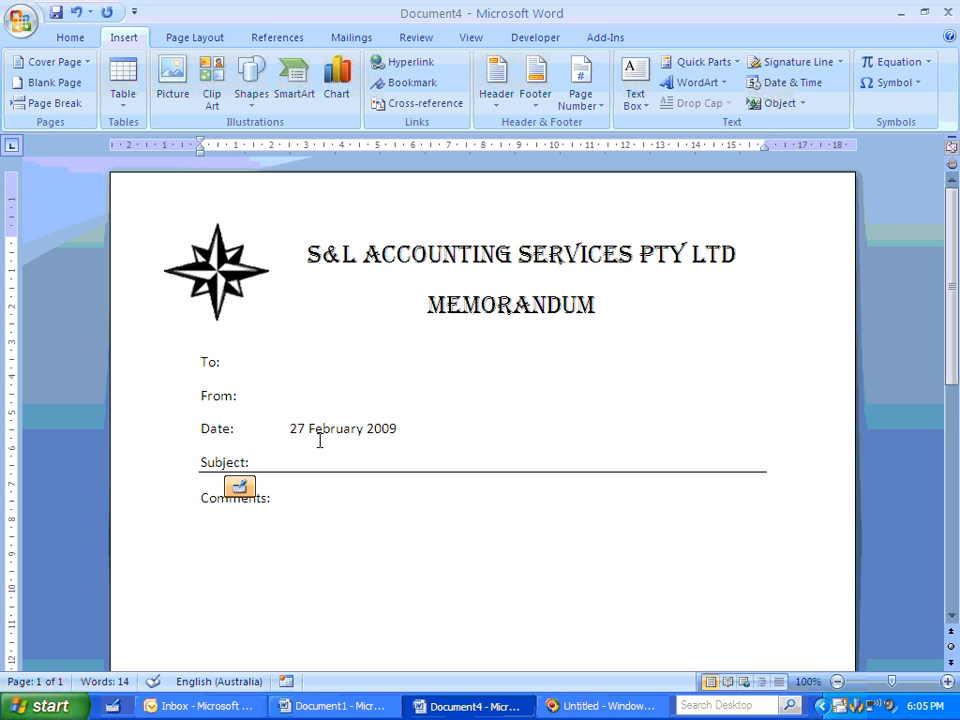
# - Make the To: label bold, keeping its font size at 12
pyautogui.moveTo(196, 362); pyautogui.dragTo(211, 362)
pyautogui.click(84, 37)
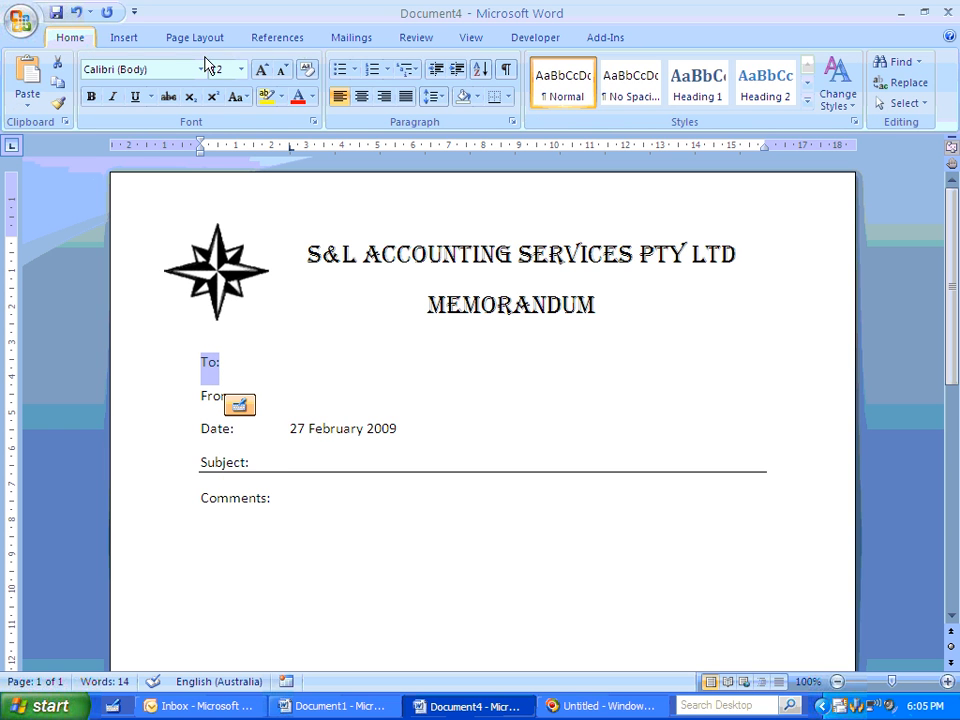
pyautogui.click(260, 70)
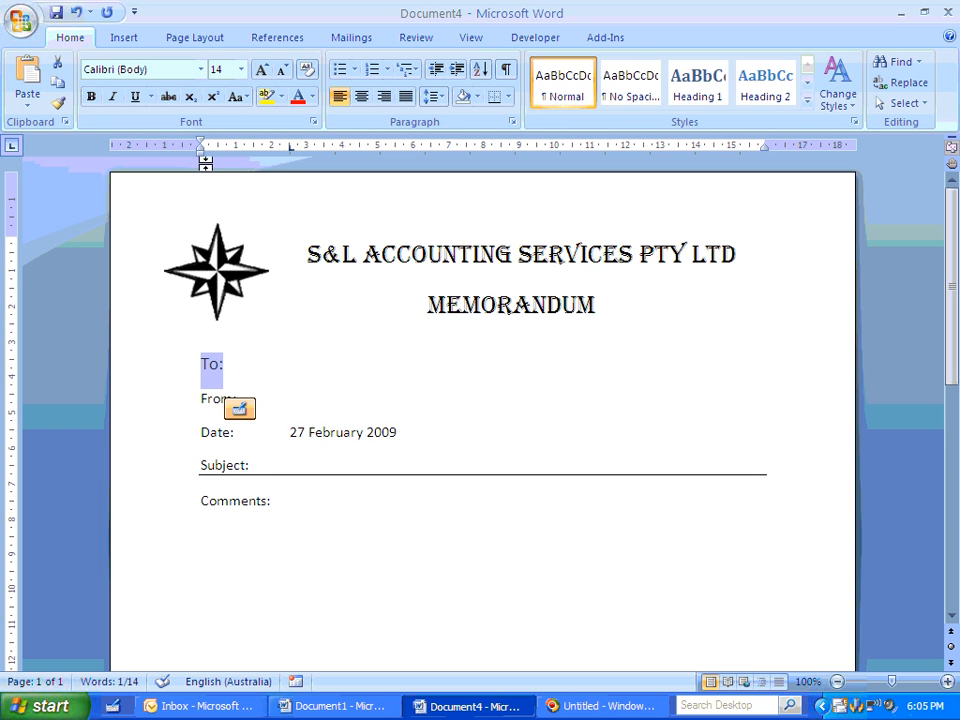
pyautogui.click(281, 70)
pyautogui.click(91, 97)
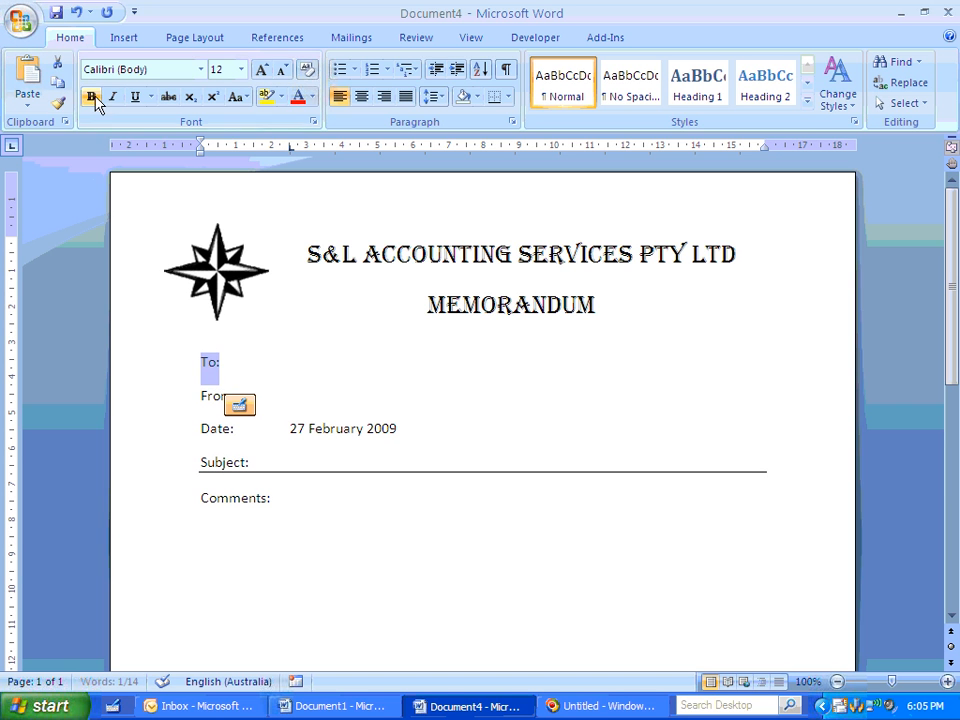
# - Make the From:, Date:, Subject: and Comments: labels bold
pyautogui.moveTo(199, 395)
pyautogui.mouseDown()
pyautogui.moveTo(240, 394)
pyautogui.moveTo(195, 383)
pyautogui.moveTo(212, 394)
pyautogui.moveTo(199, 394)
pyautogui.mouseUp()
pyautogui.click(213, 402)
pyautogui.click(91, 96)
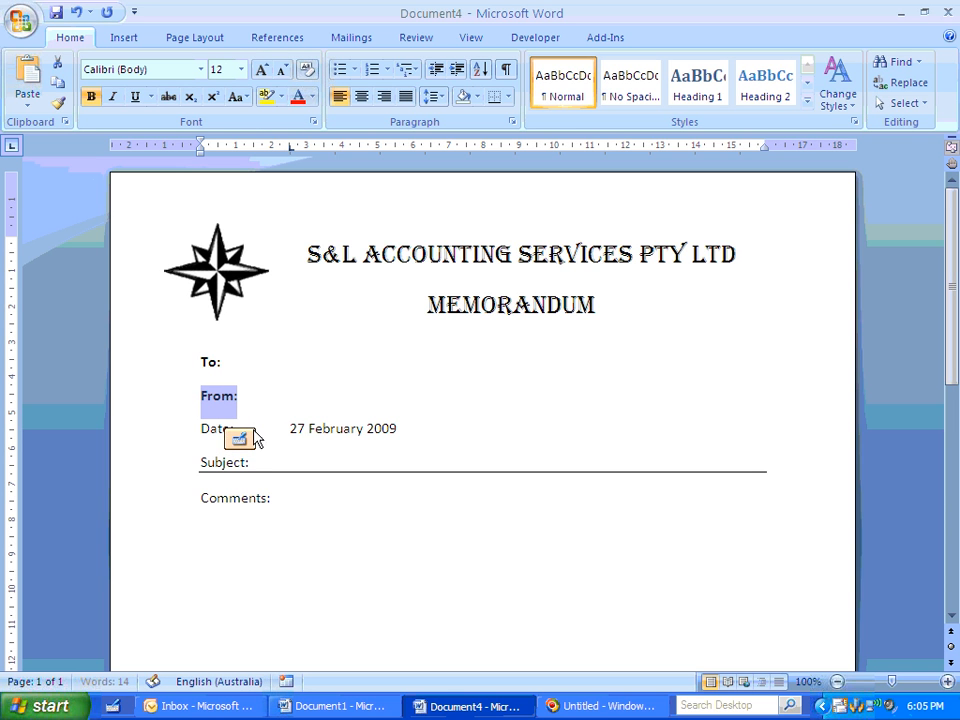
pyautogui.moveTo(240, 430); pyautogui.dragTo(248, 463)
pyautogui.click(91, 96)
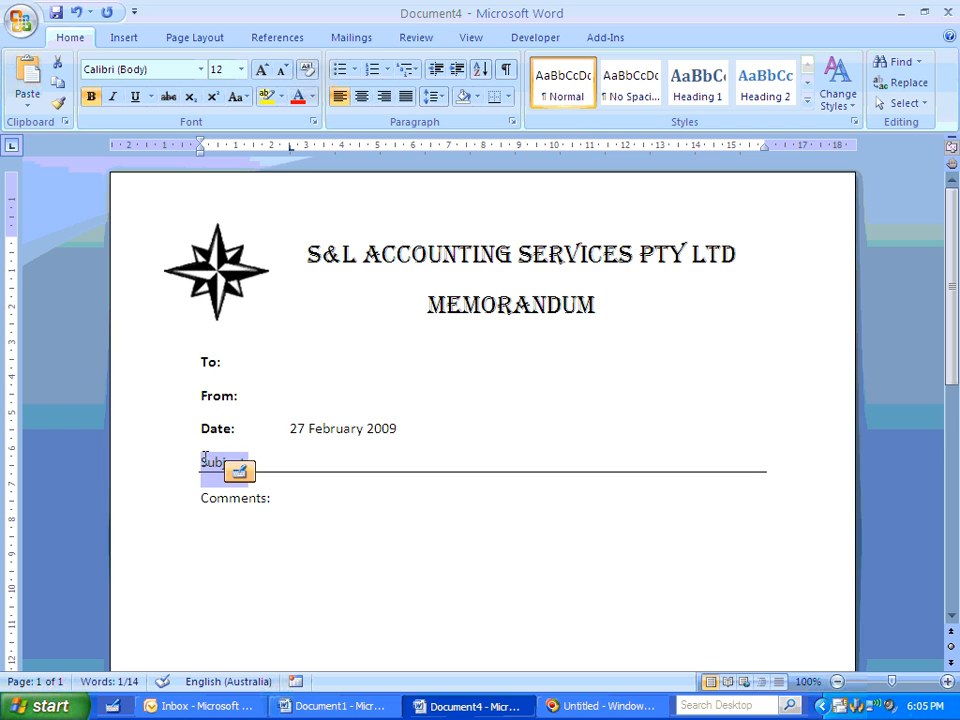
pyautogui.click(91, 97)
pyautogui.moveTo(294, 499); pyautogui.dragTo(200, 497)
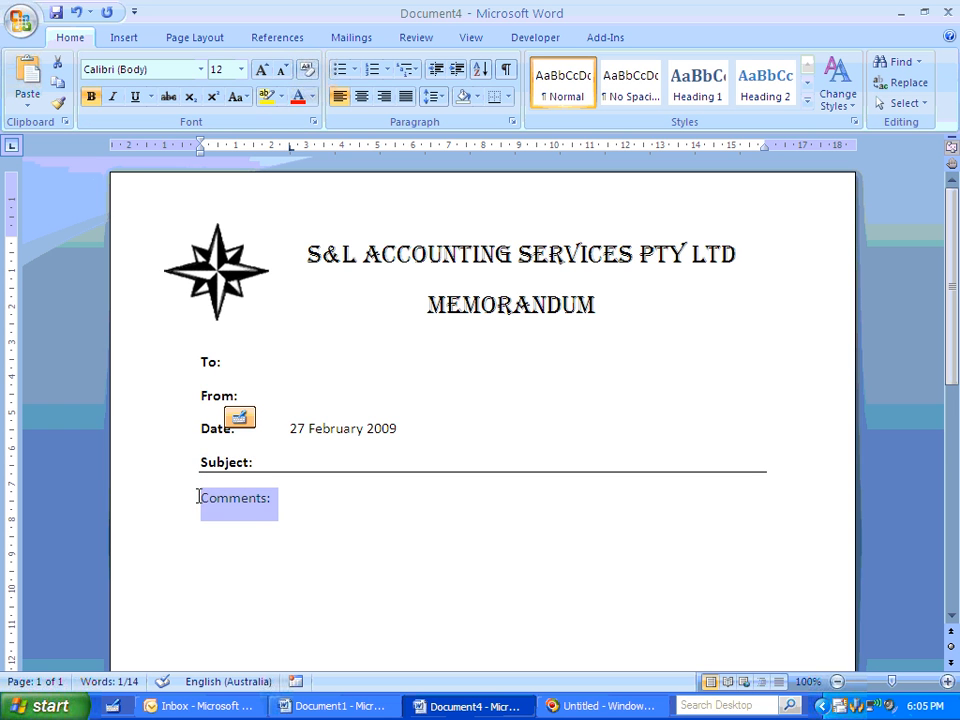
pyautogui.click(91, 96)
# - Insert a blank line between the MEMORANDUM heading and the To: line
pyautogui.scroll(-3, 518, 495)
pyautogui.scroll(3, 518, 495)
pyautogui.click(285, 338)
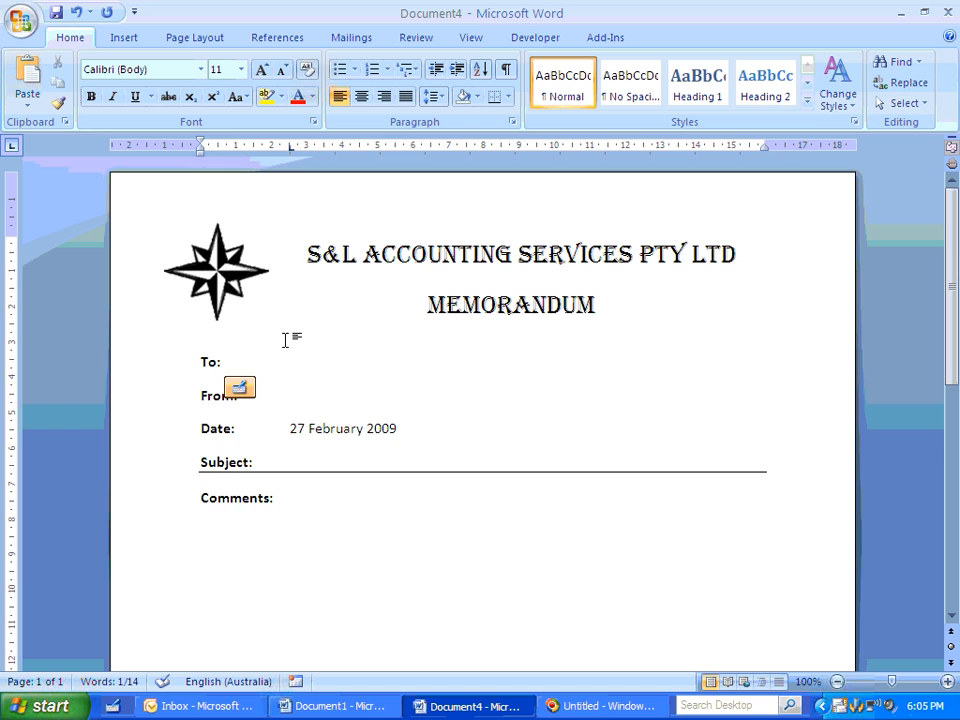
pyautogui.press('Return')
pyautogui.scroll(-8, 340, 365)
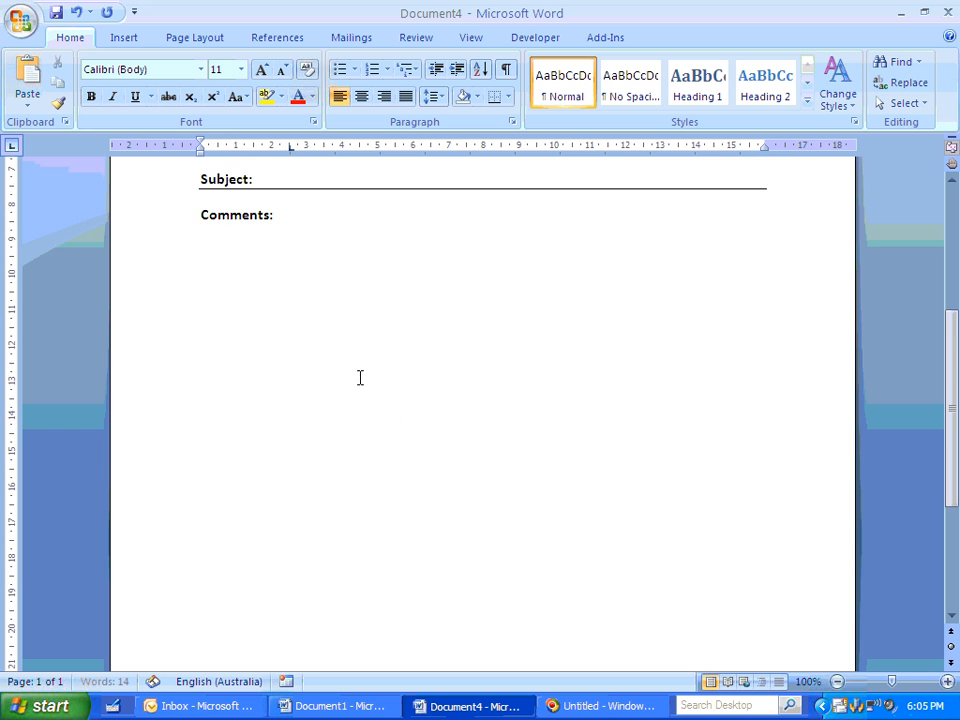
pyautogui.scroll(8, 360, 377)
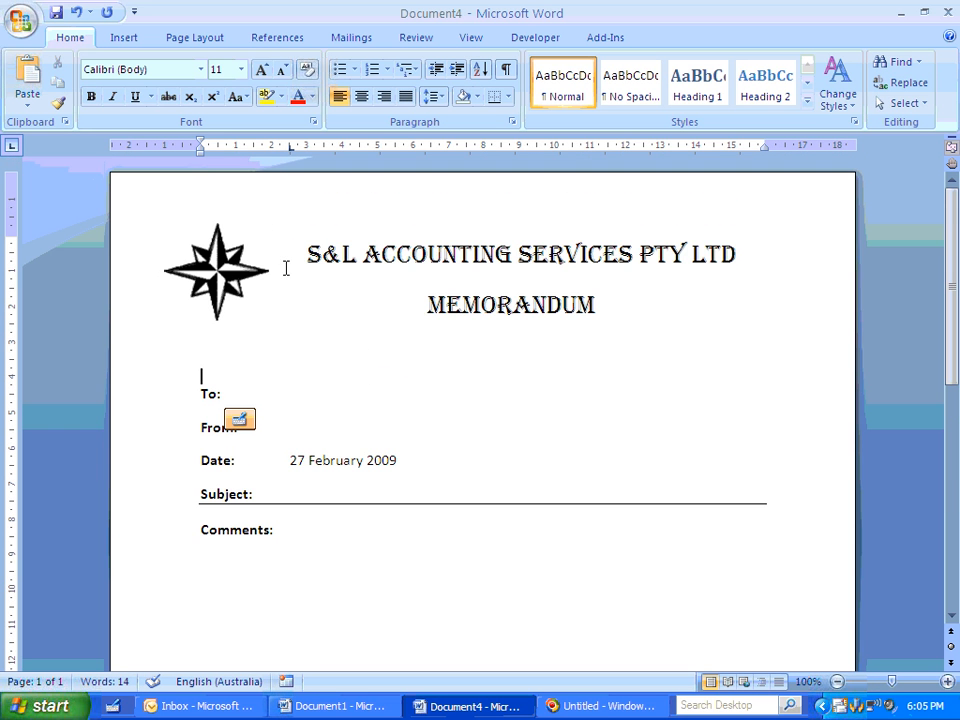
# - Save the memo as a Word Macro-Enabled Template named S&LMemo in the Trusted Templates folder
pyautogui.click(25, 30)
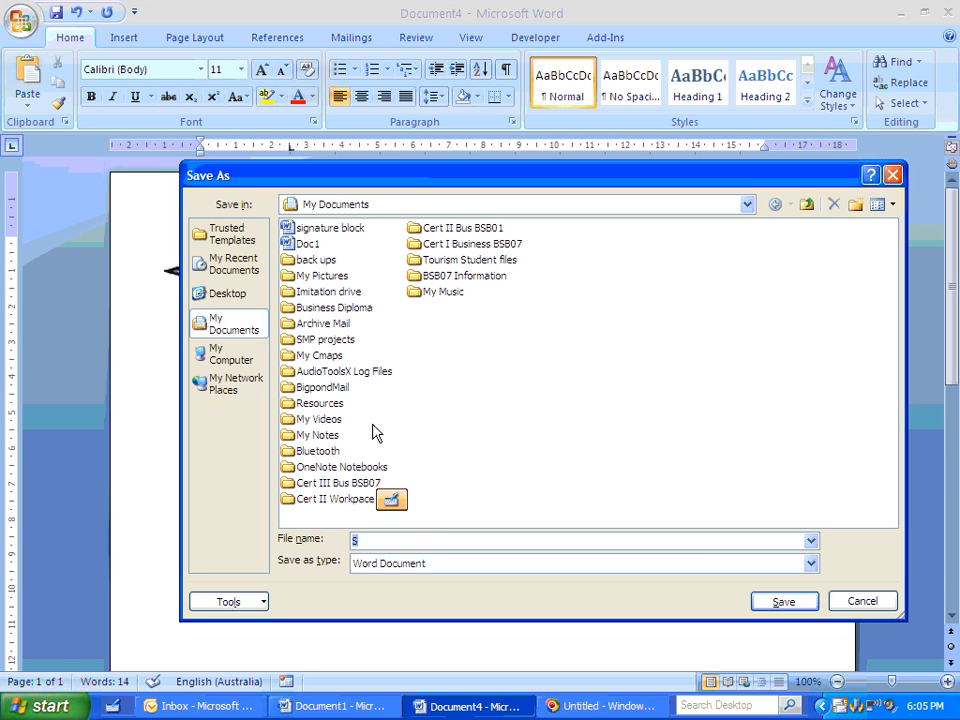
pyautogui.click(814, 541)
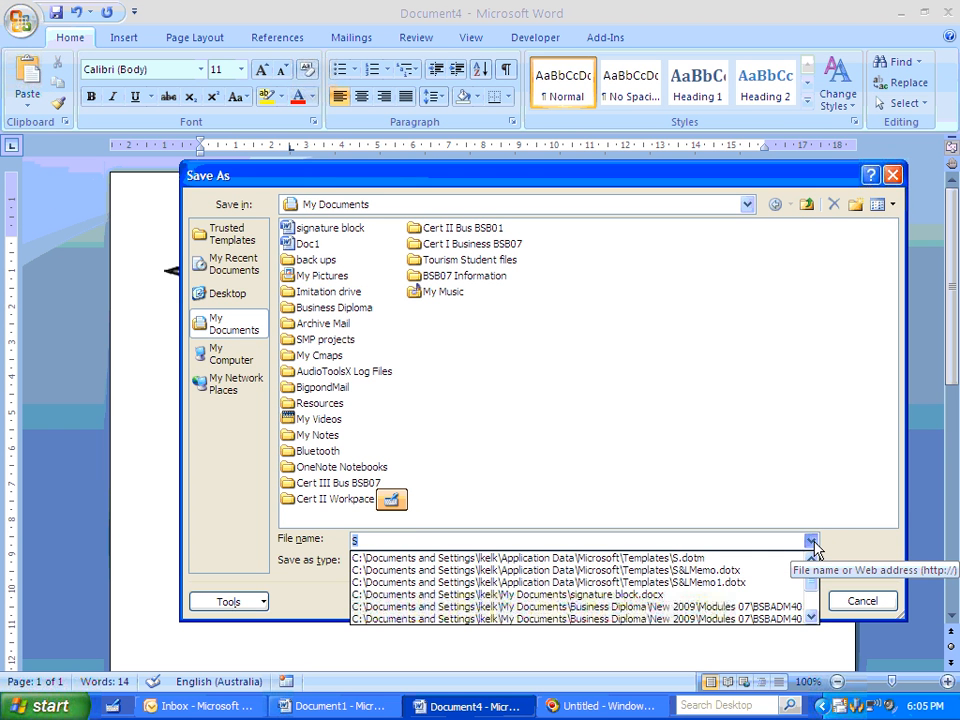
pyautogui.click(654, 566)
pyautogui.click(461, 566)
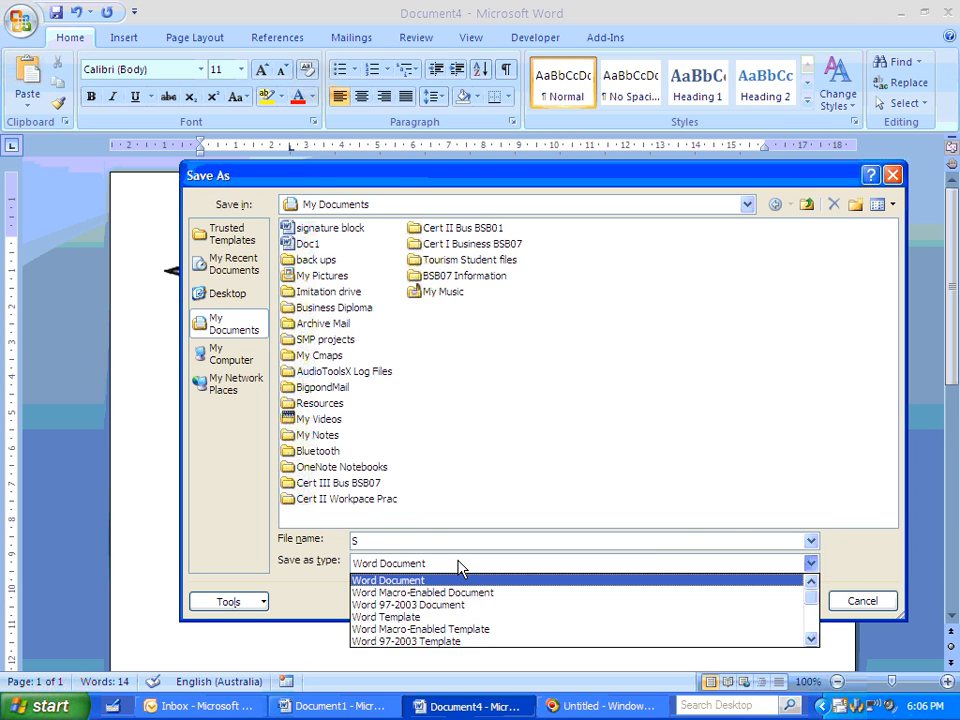
pyautogui.click(468, 630)
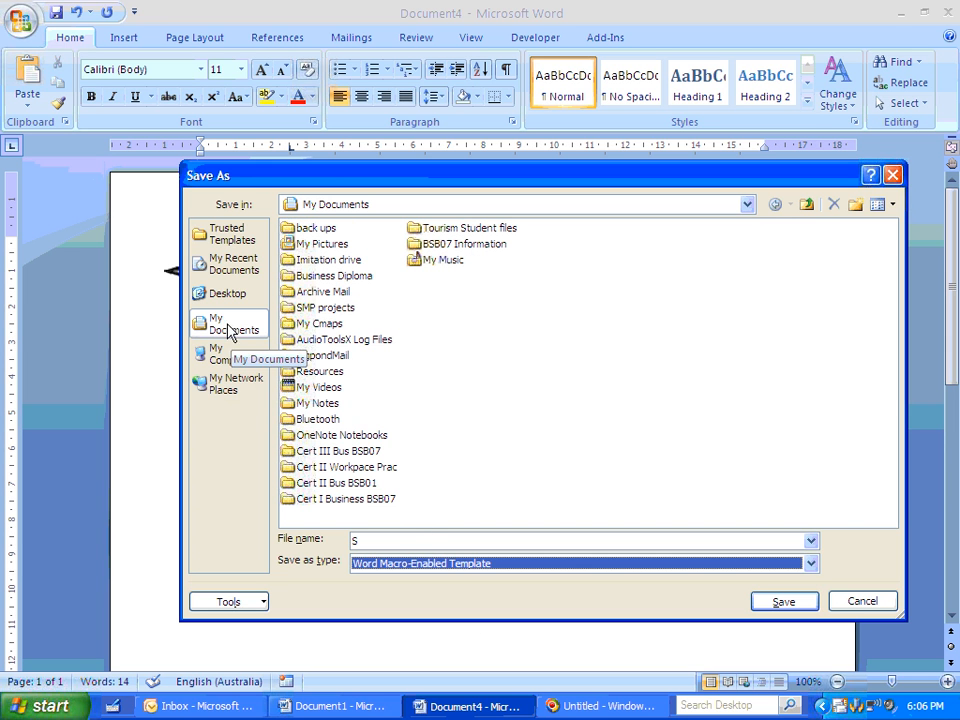
pyautogui.click(222, 236)
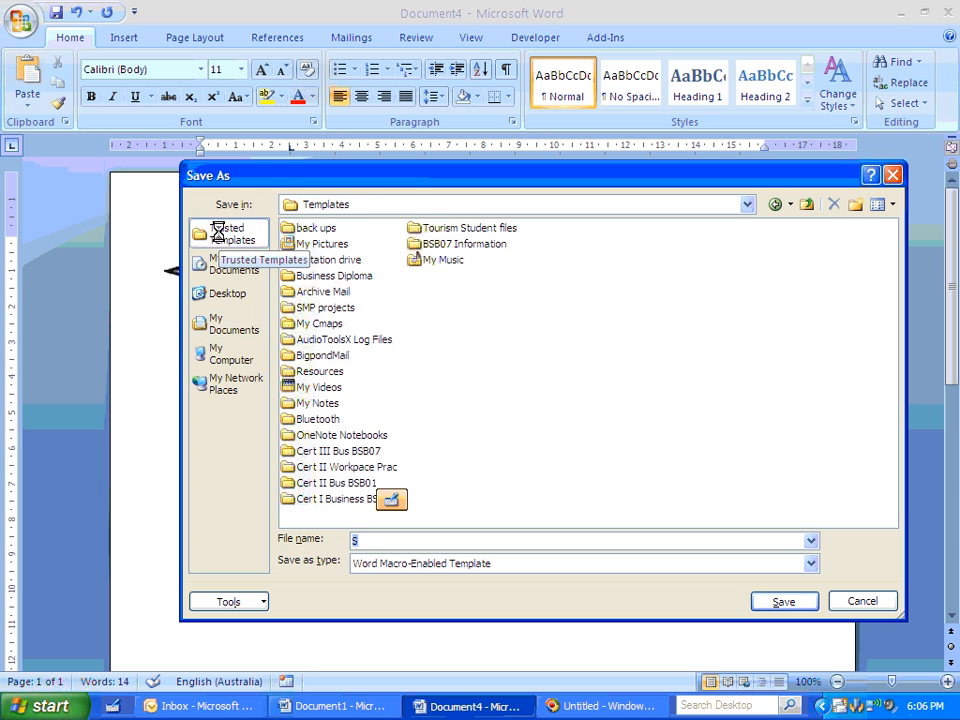
pyautogui.click(380, 540)
pyautogui.write('&LMemo')
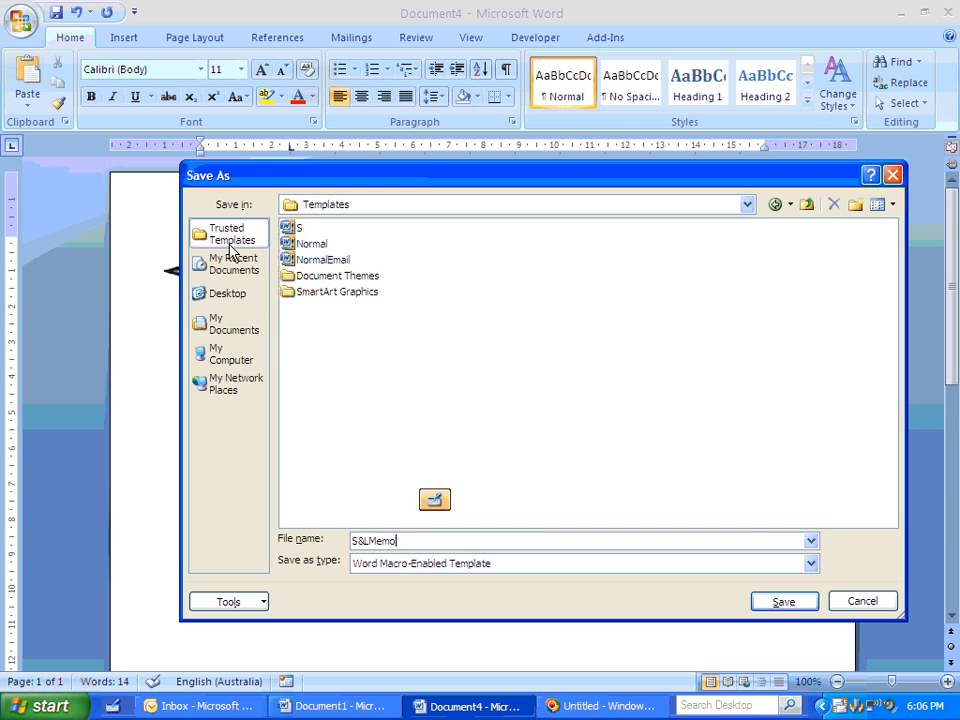
pyautogui.click(795, 604)
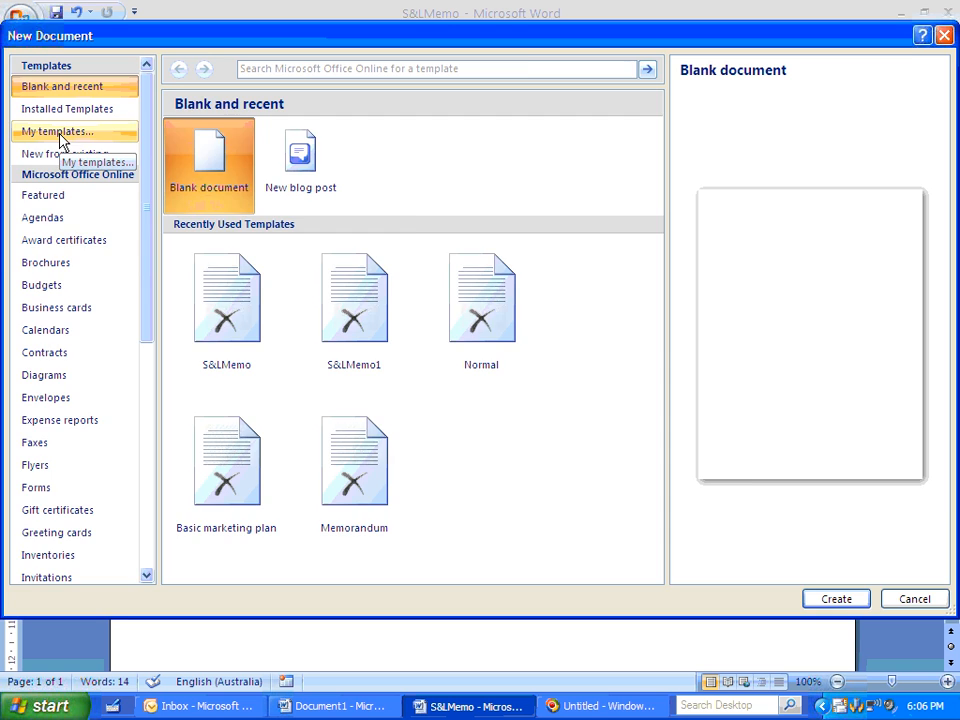
# - Create a new document from the non-macro S&LMemo template among the personal templates
pyautogui.click(62, 136)
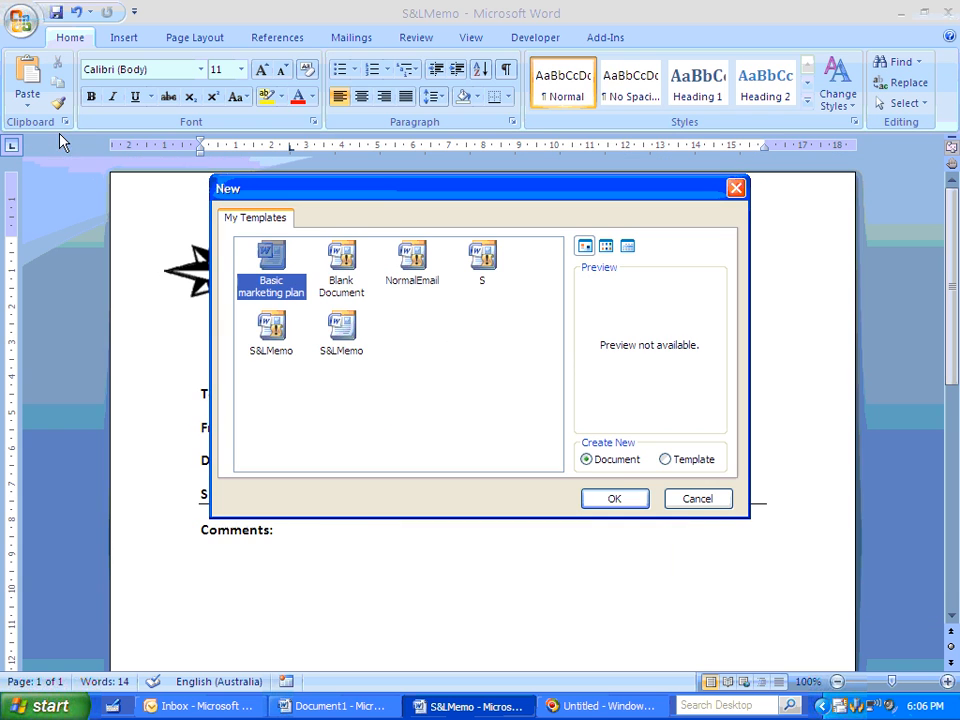
pyautogui.click(341, 330)
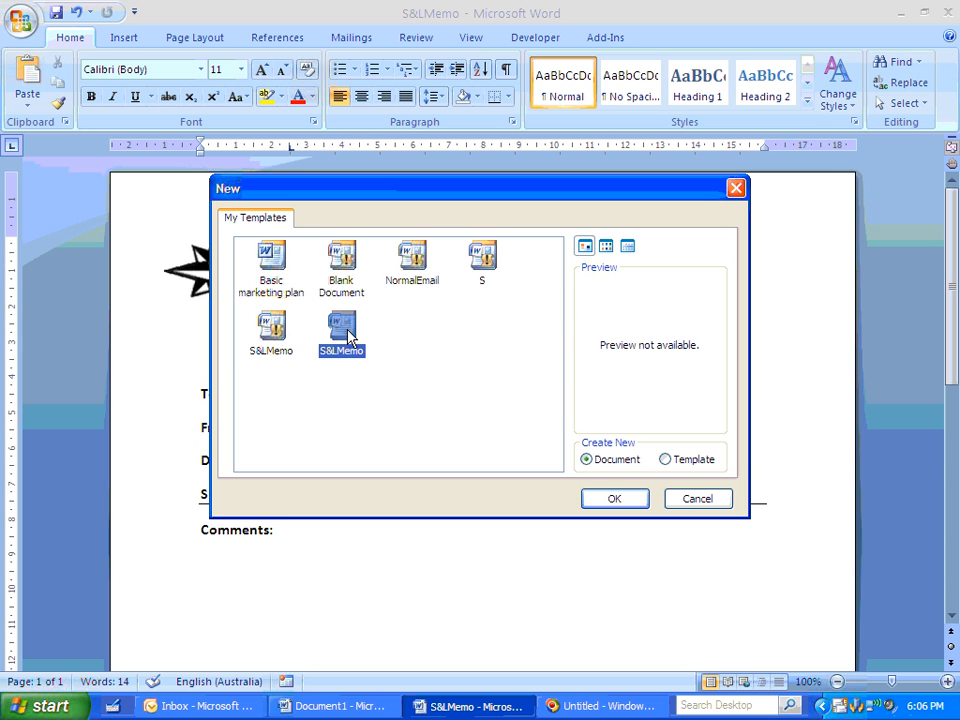
pyautogui.click(614, 499)
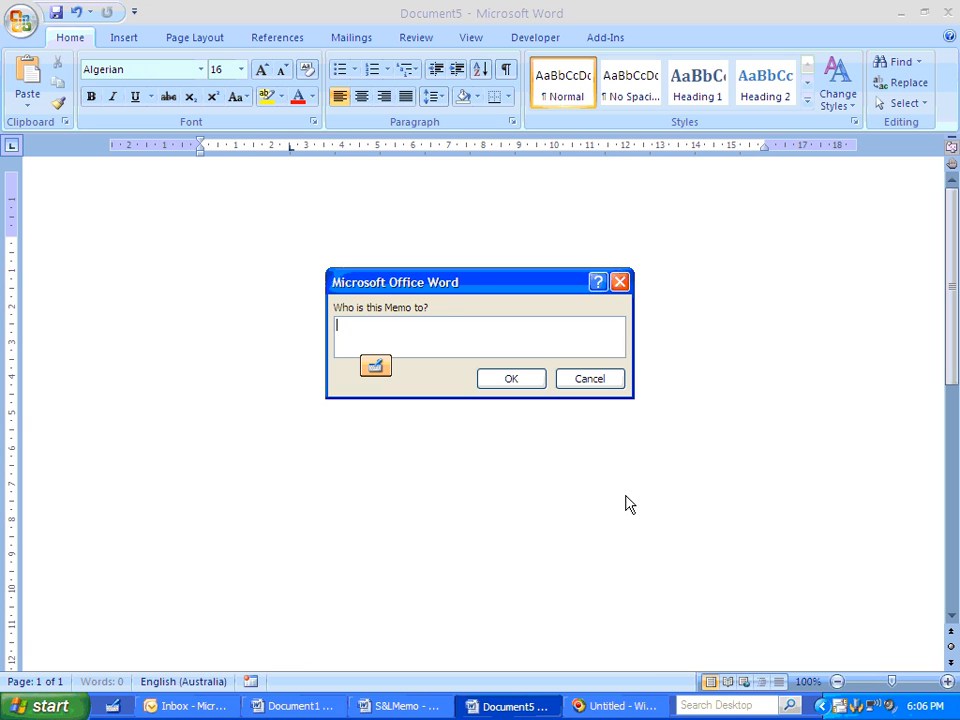
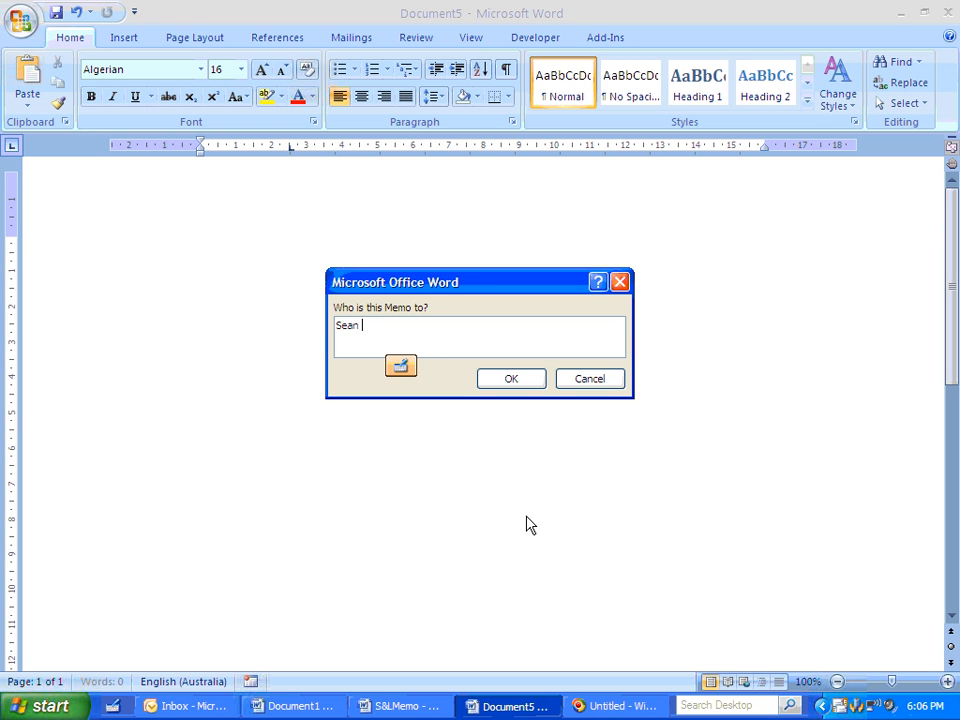
# - Enter the recipient's full name in the "Who is this Memo to?" prompt and accept it
pyautogui.click(492, 383)
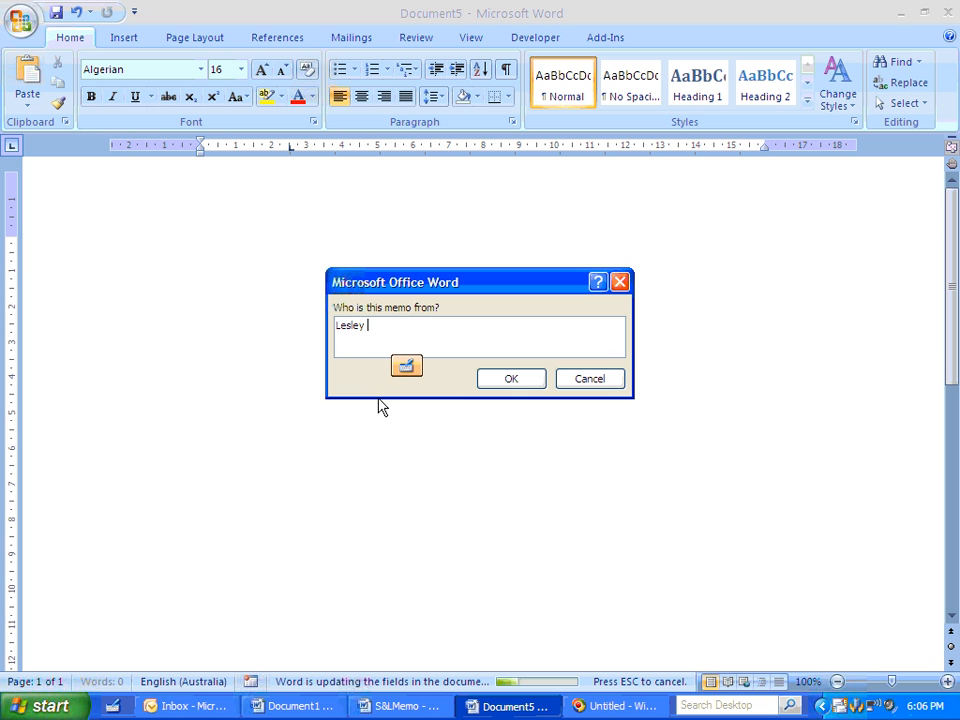
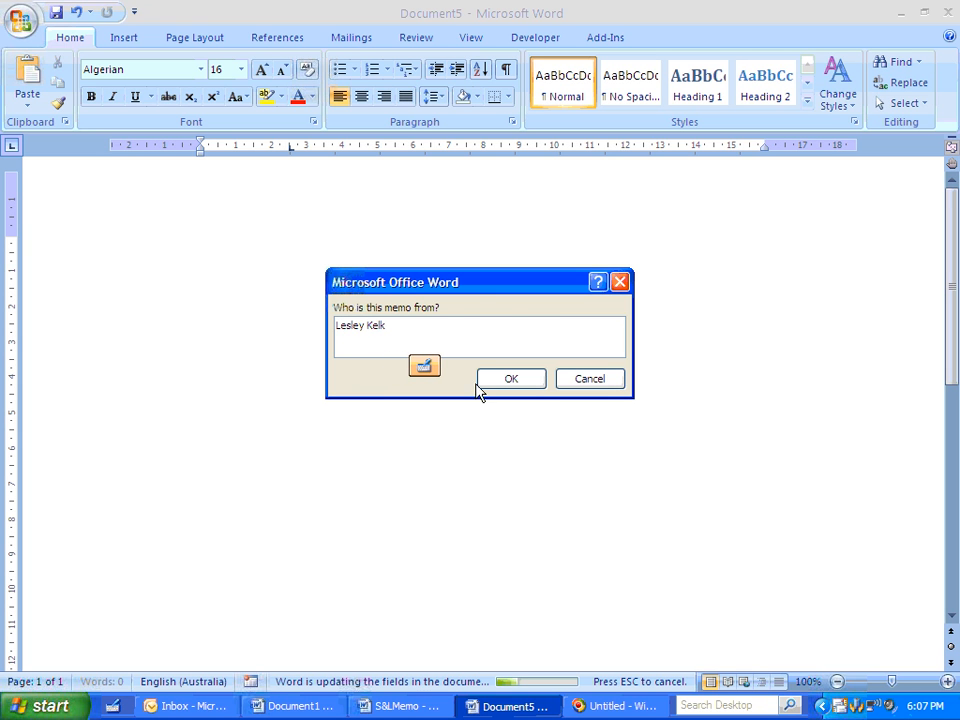
# - Enter the sender's full name in the "Who is this memo from?" prompt and accept it
pyautogui.click(491, 390)
# - Enter "Payroll - LMNtree" as the memo's subject matter and accept it
pyautogui.write('Payroll - LMNtree')
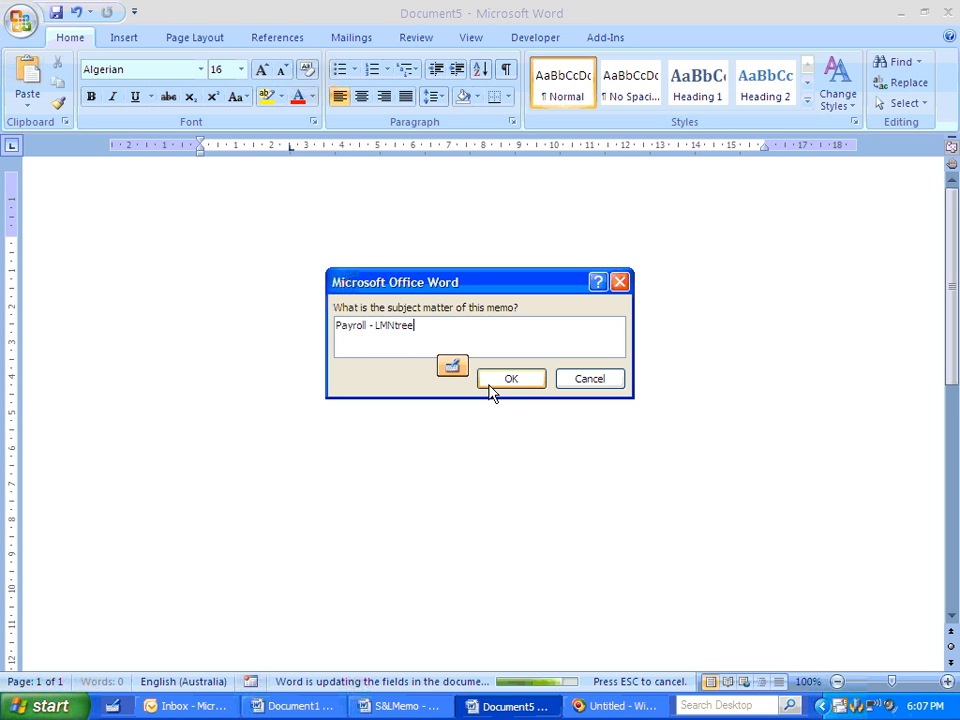
pyautogui.click(511, 379)
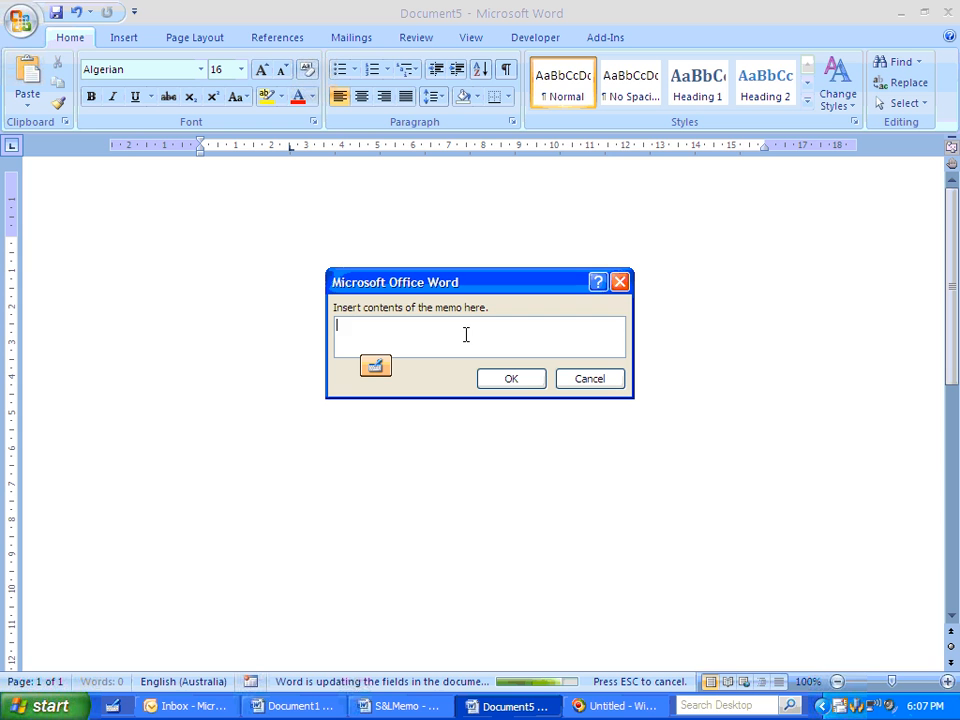
# - Enter a greeting to the recipient and "I have completed the payroll update for LMNtree. All accruals have been calculated and updated." as memo contents
pyautogui.write('Hi Sean')
pyautogui.hotkey('ctrl', 'Return')
pyautogui.write('I have ')
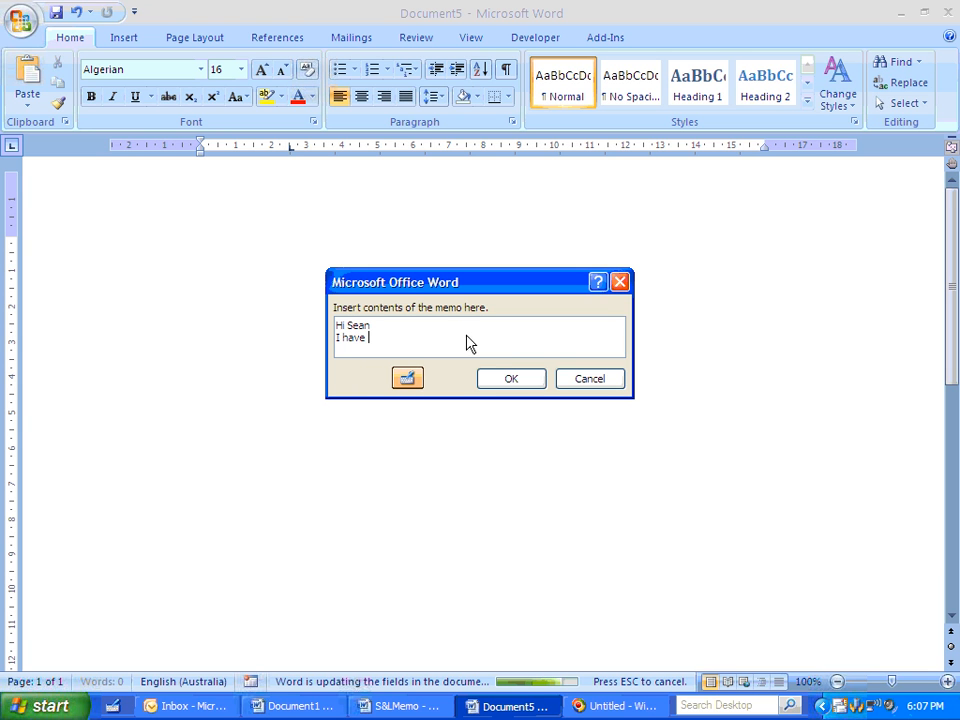
pyautogui.write('completed the payr')
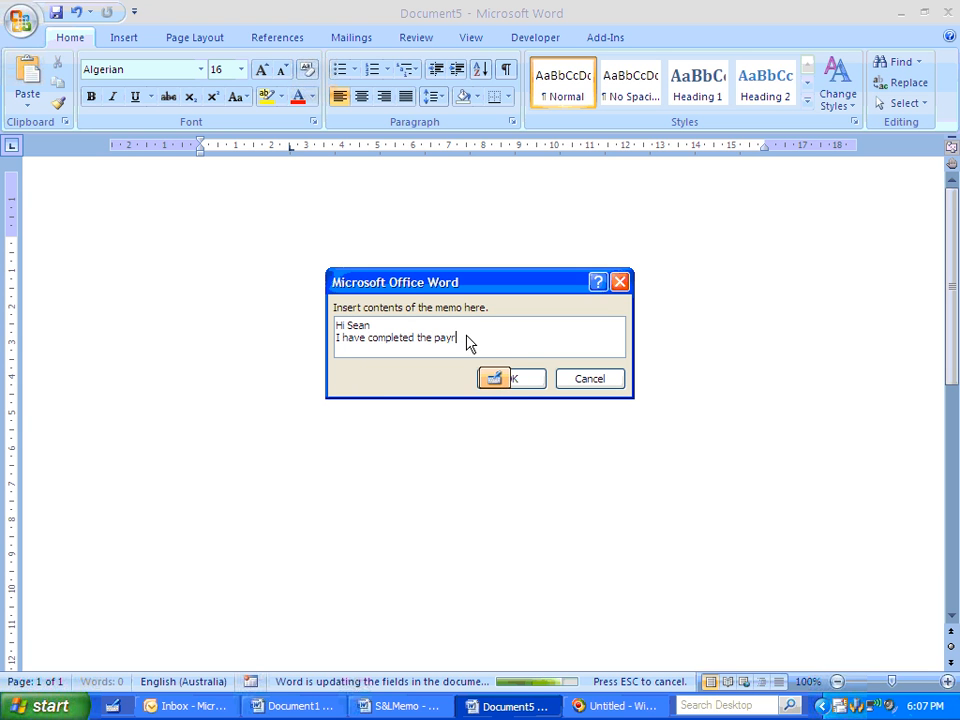
pyautogui.write('oll update f')
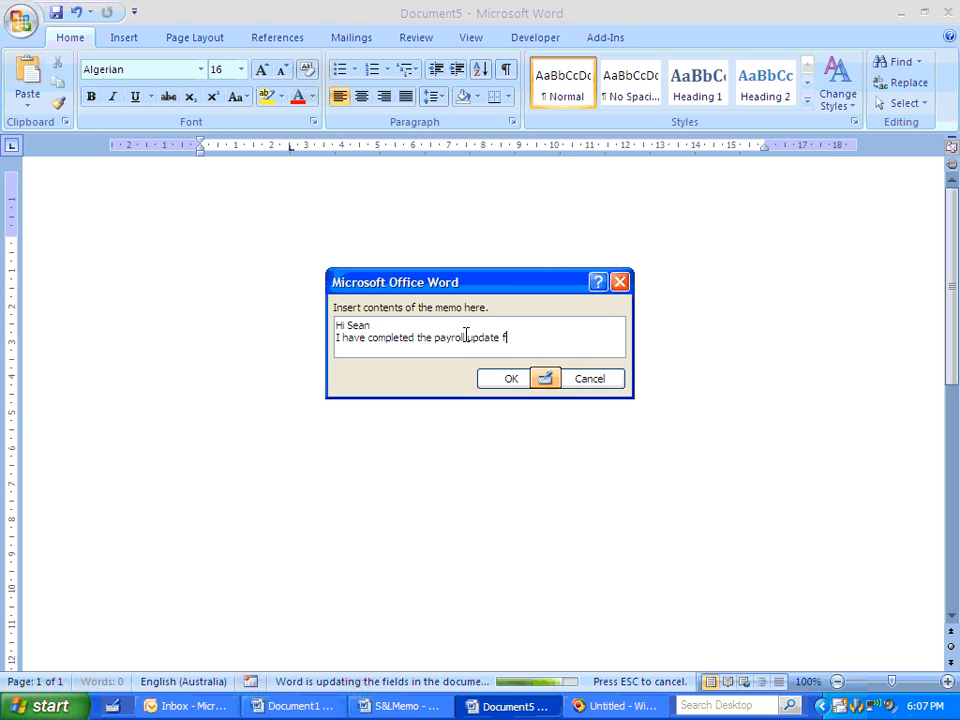
pyautogui.write('or LMNt')
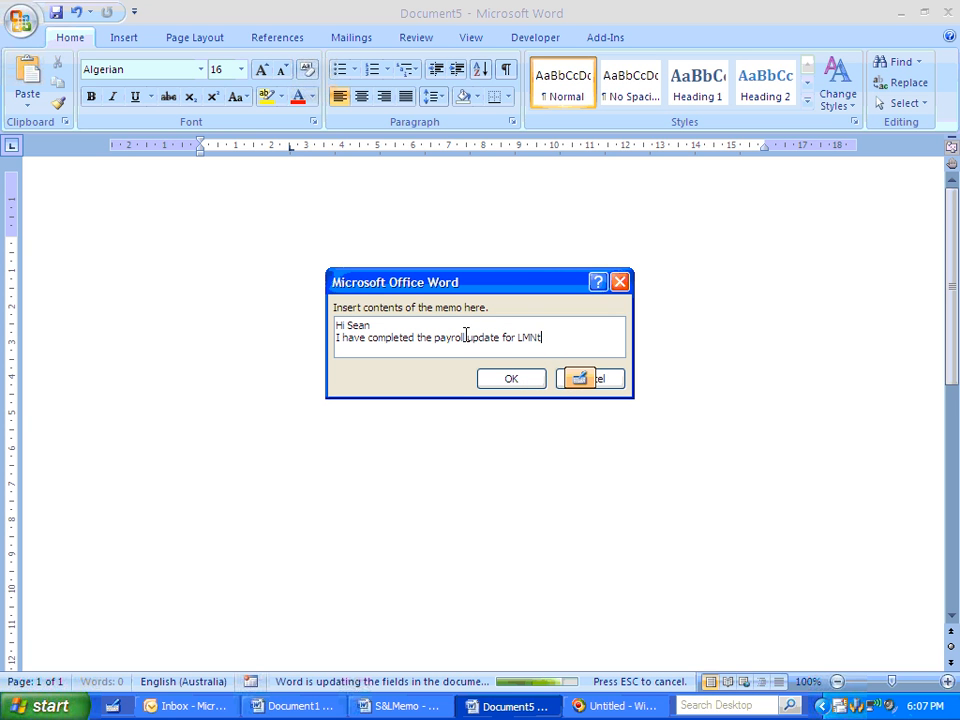
pyautogui.write('ree.  All a')
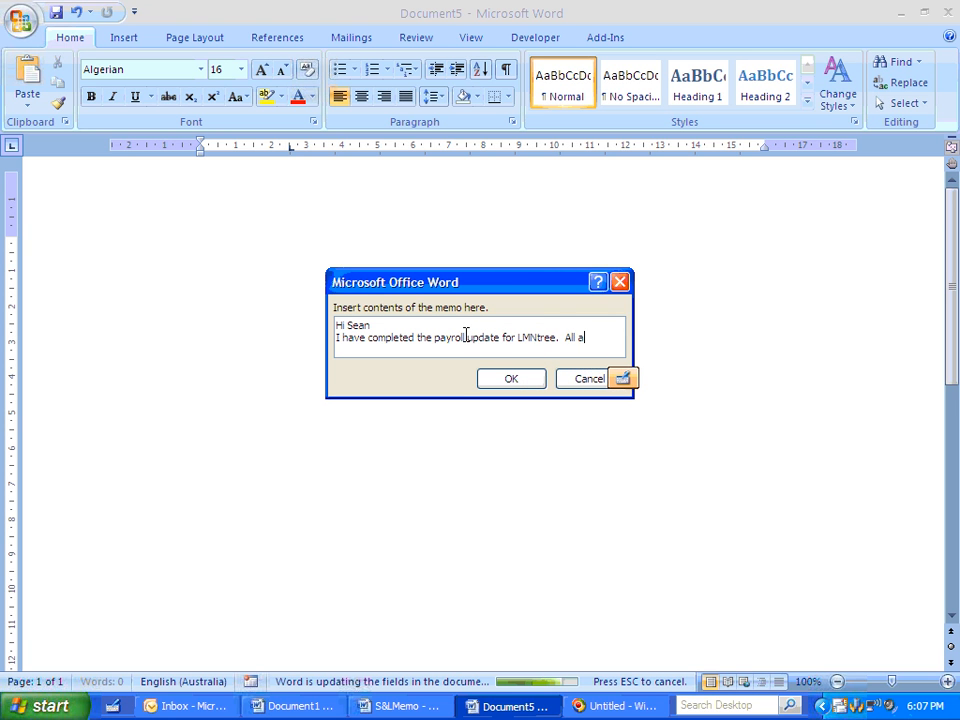
pyautogui.write('ccruals ')
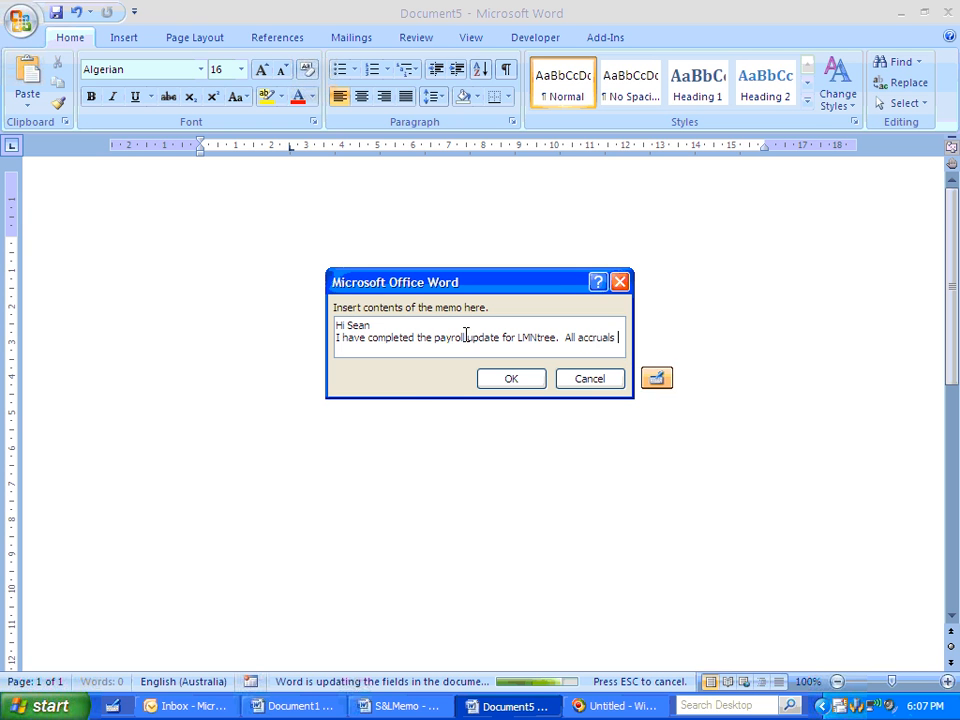
pyautogui.write('have been updated and')
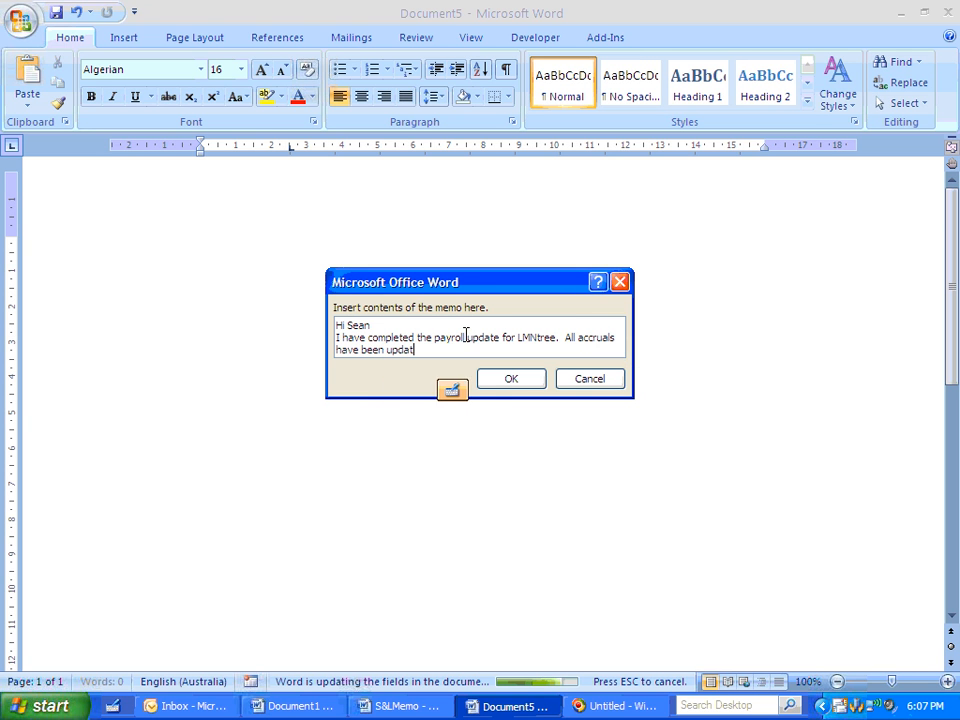
pyautogui.press('BackSpace')
pyautogui.press('BackSpace')
pyautogui.press('BackSpace')
pyautogui.press('BackSpace')
pyautogui.press('BackSpace')
pyautogui.press('BackSpace')
pyautogui.press('BackSpace')
pyautogui.press('BackSpace')
pyautogui.press('BackSpace')
pyautogui.press('BackSpace')
pyautogui.press('BackSpace')
pyautogui.press('BackSpace')
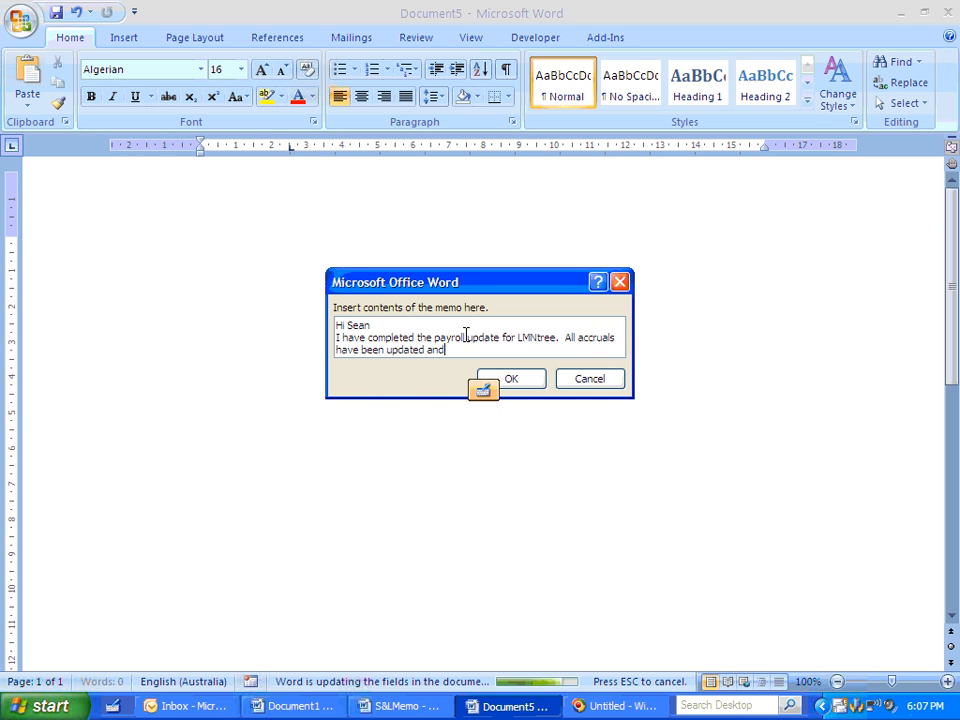
pyautogui.write('a')
pyautogui.press('BackSpace')
pyautogui.write('cal')
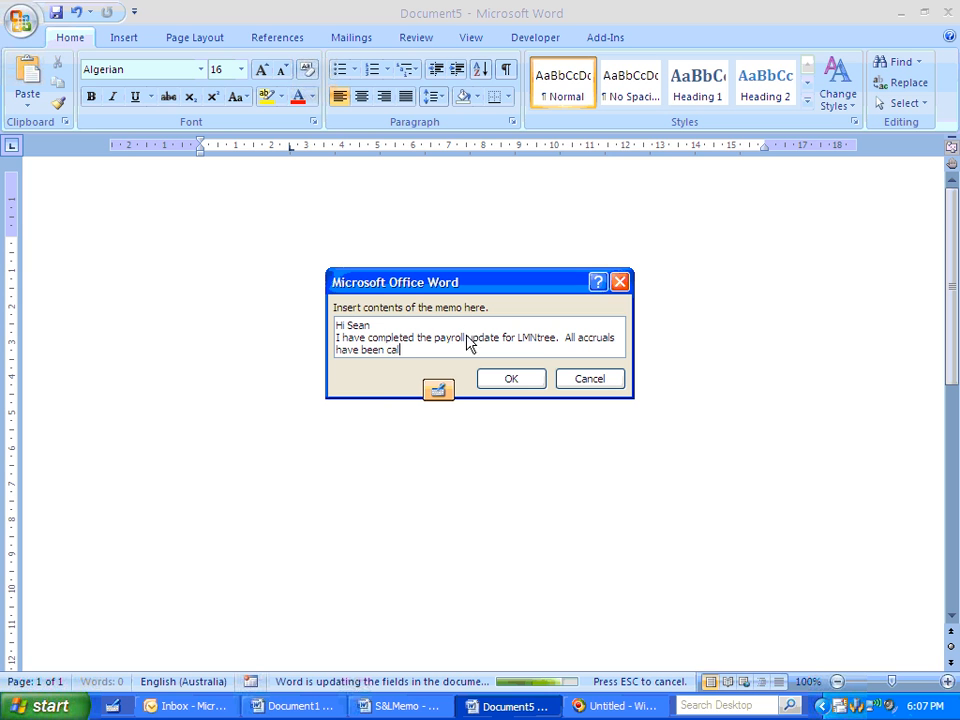
pyautogui.write('culated and updated.')
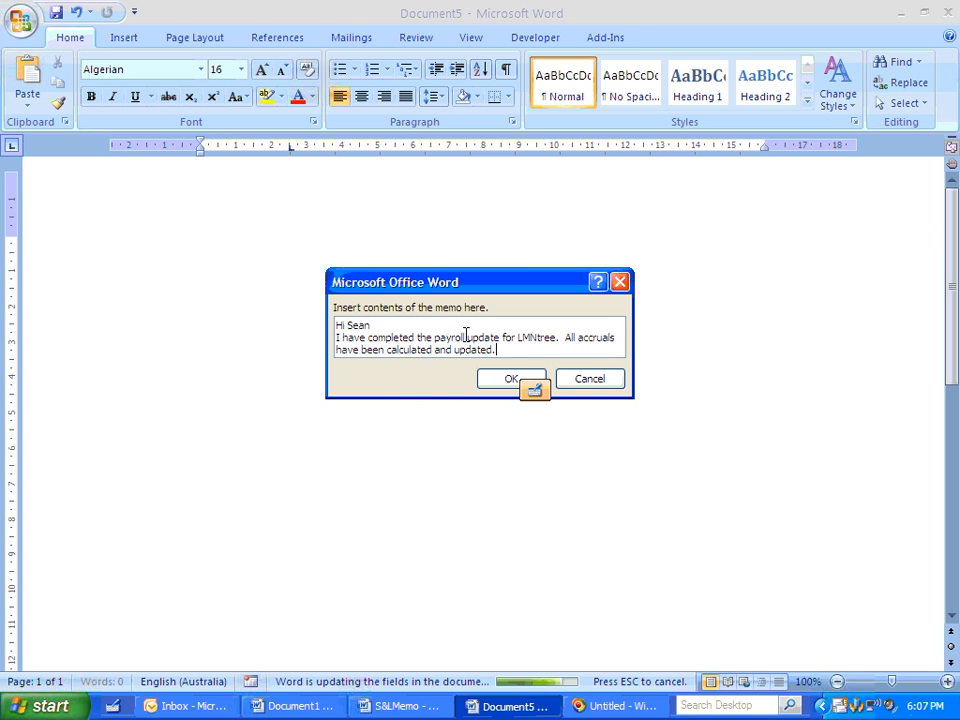
# - Add the paragraph "I will continue to work on getting this financial years info up-to-date." and the closing "Regards", and submit the contents
pyautogui.press('Return')
pyautogui.press('Return')
pyautogui.write('I will continu')
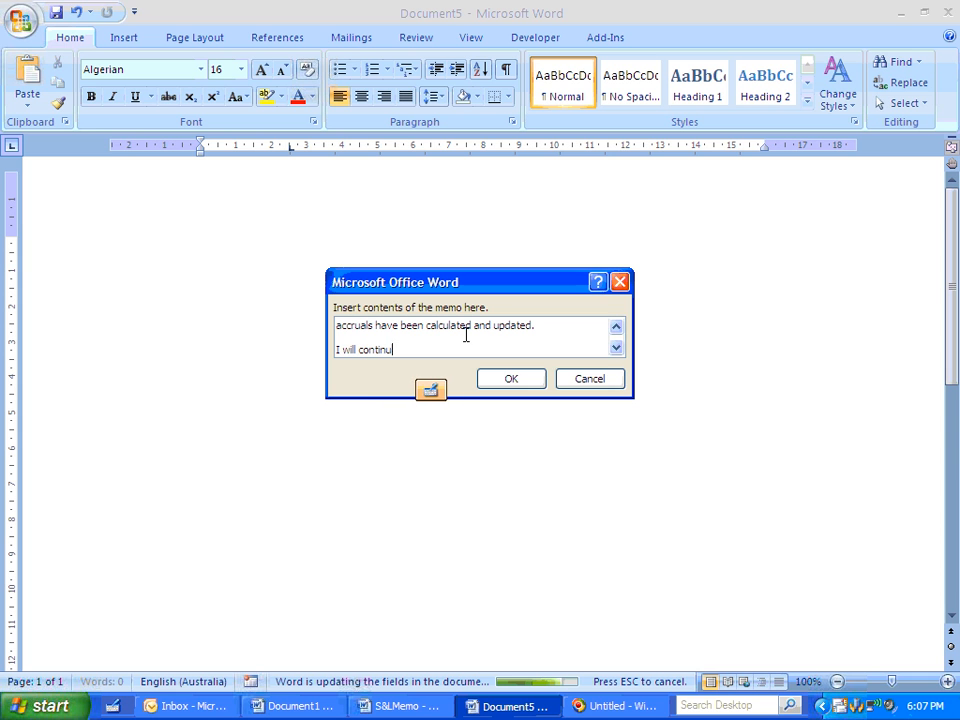
pyautogui.write('e to work on ge')
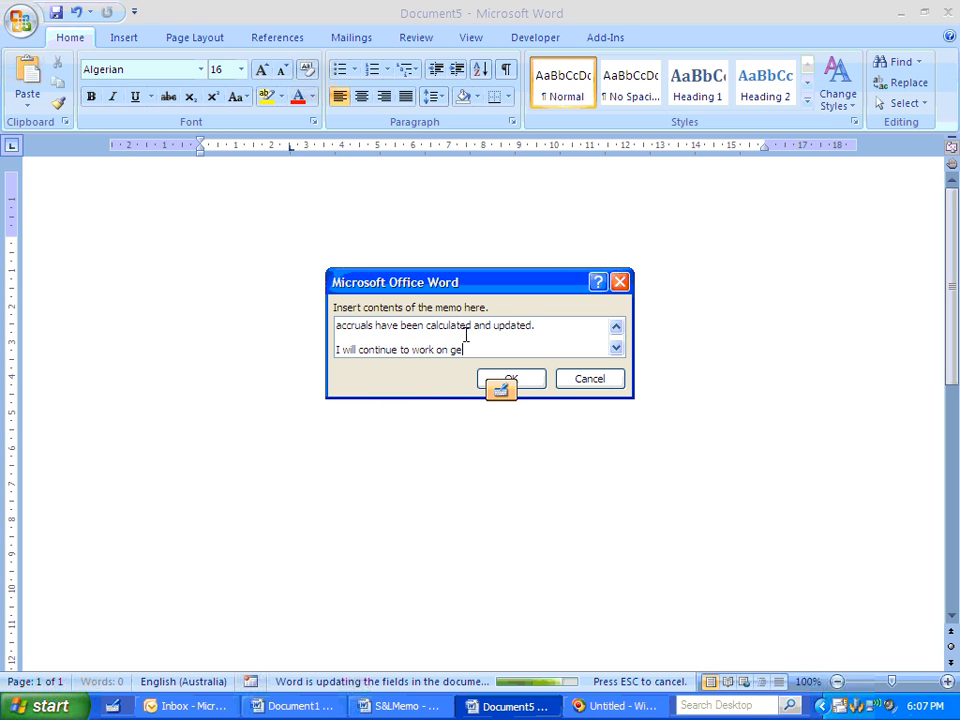
pyautogui.write('tting this')
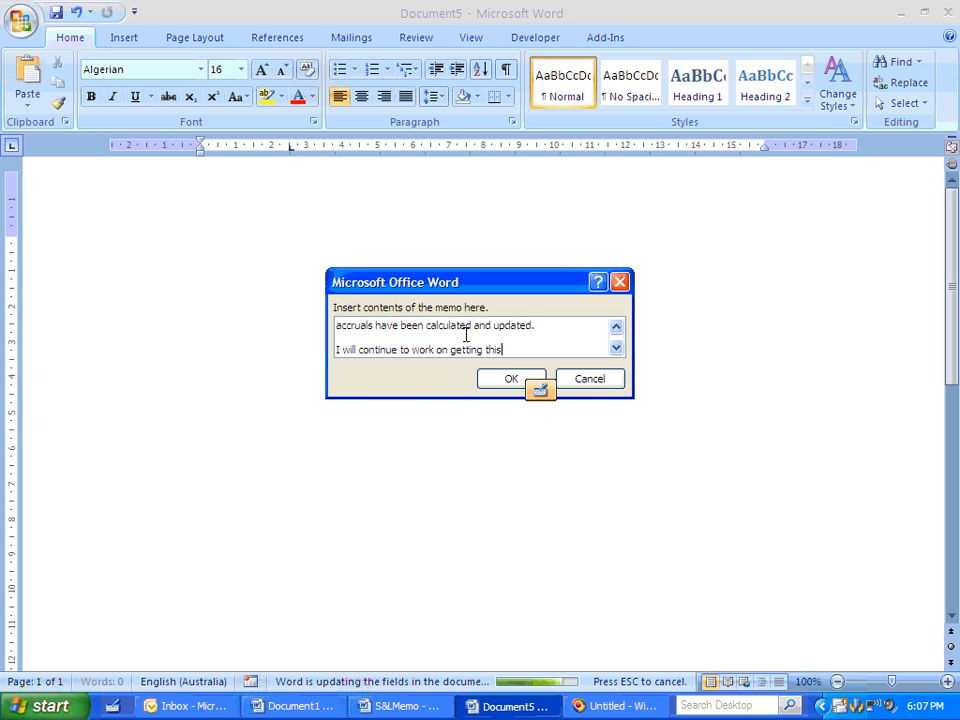
pyautogui.write(' financial y')
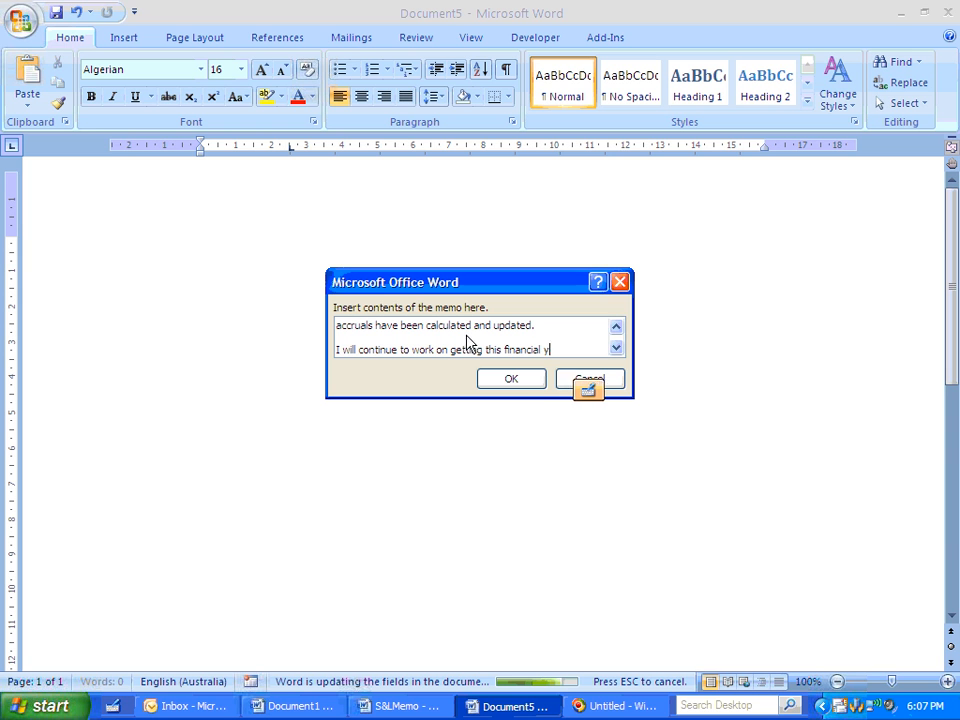
pyautogui.write('ears info')
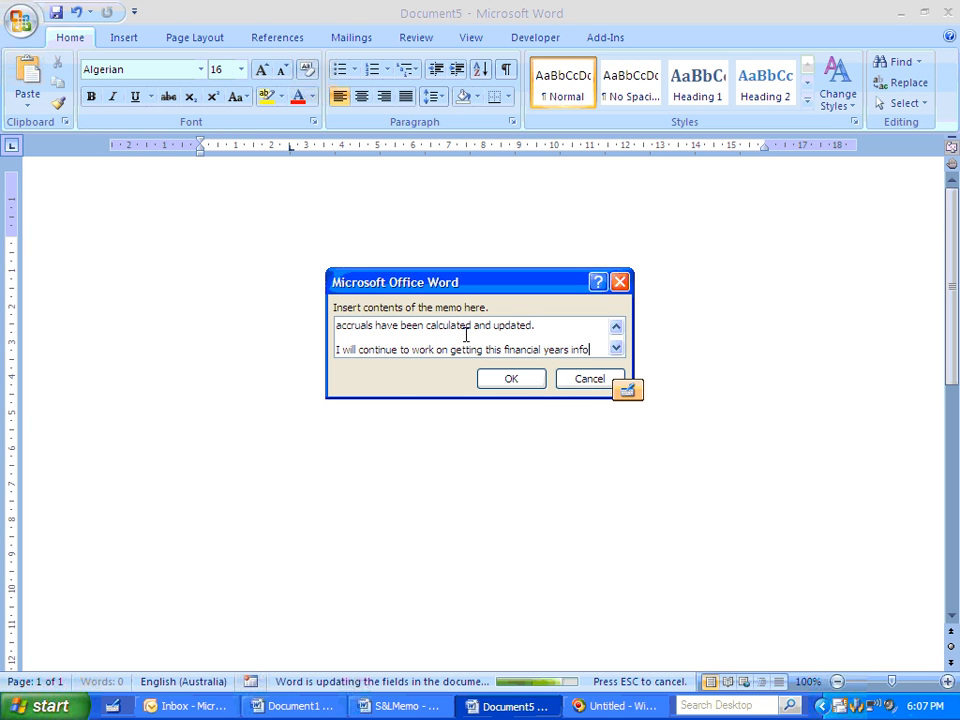
pyautogui.write(' up-to-date.')
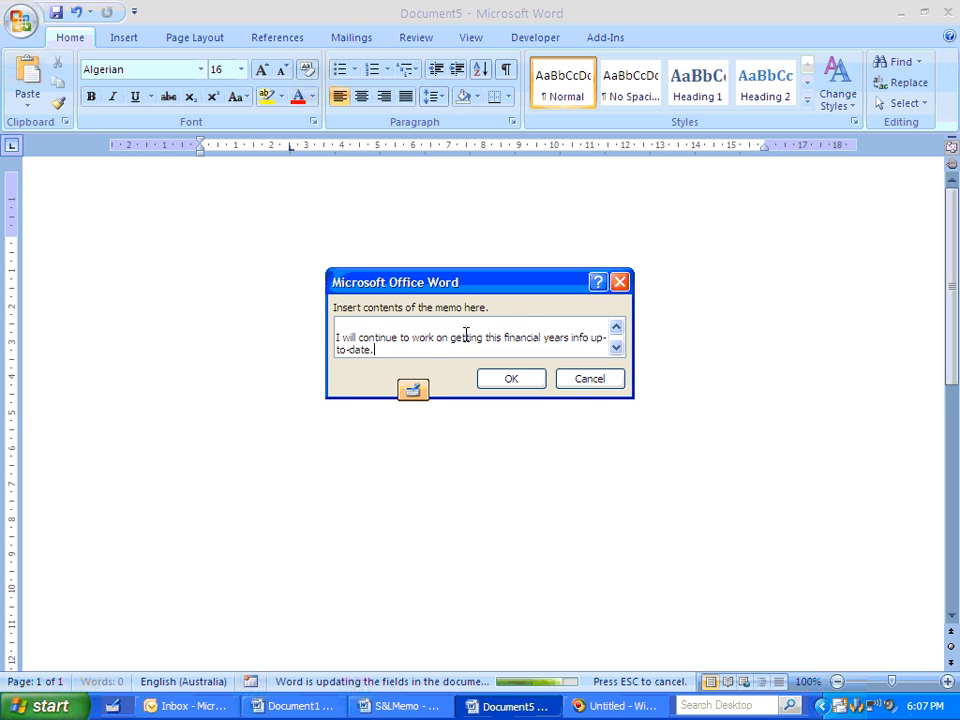
pyautogui.press('Return')
pyautogui.write('Regards')
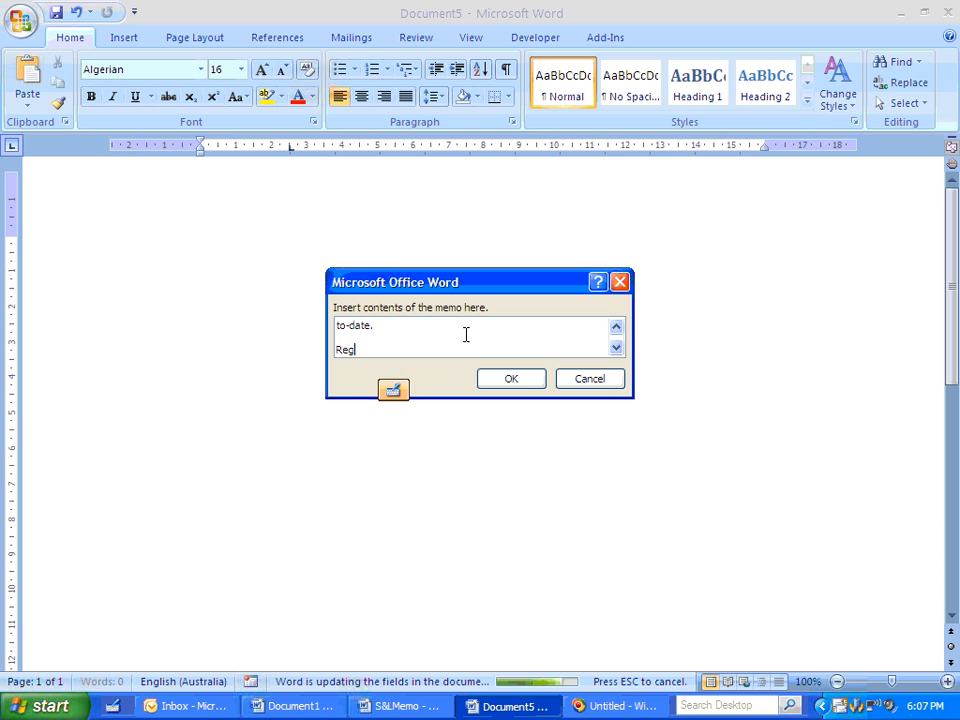
pyautogui.click(527, 386)
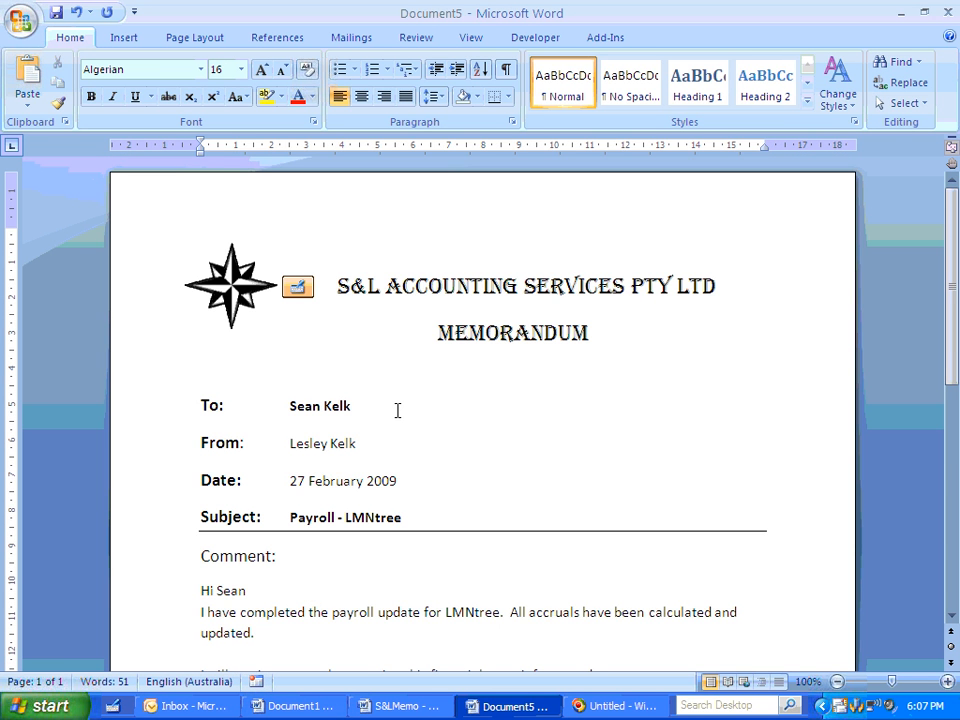
# - Paste the company signature block with logo and contact details below the closing "Regards"
pyautogui.scroll(-5, 397, 410)
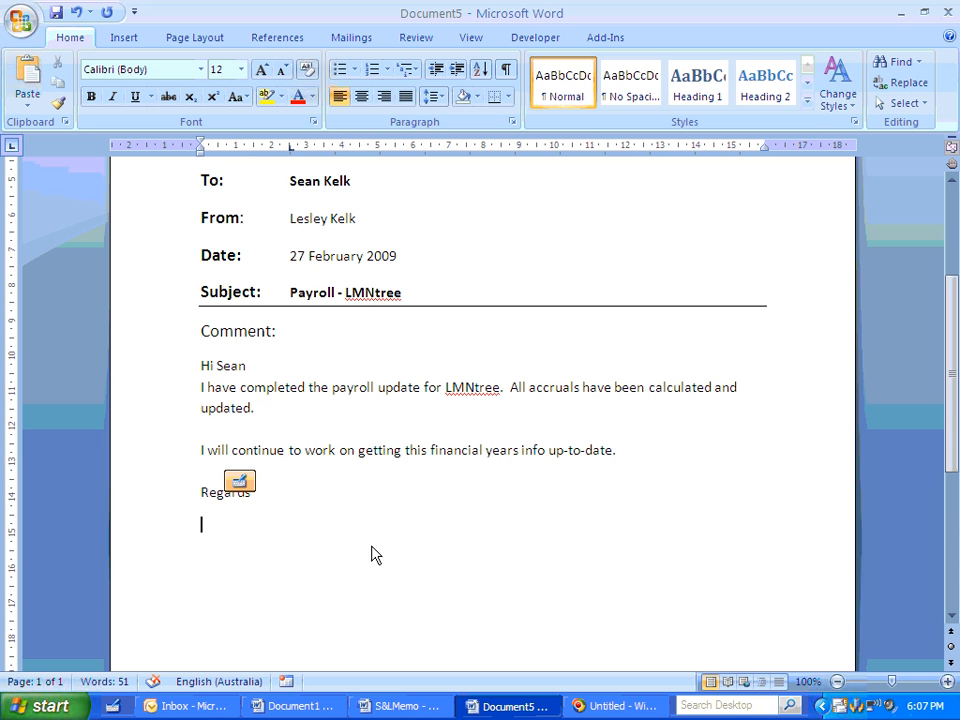
pyautogui.hotkey('ctrl', 'v')
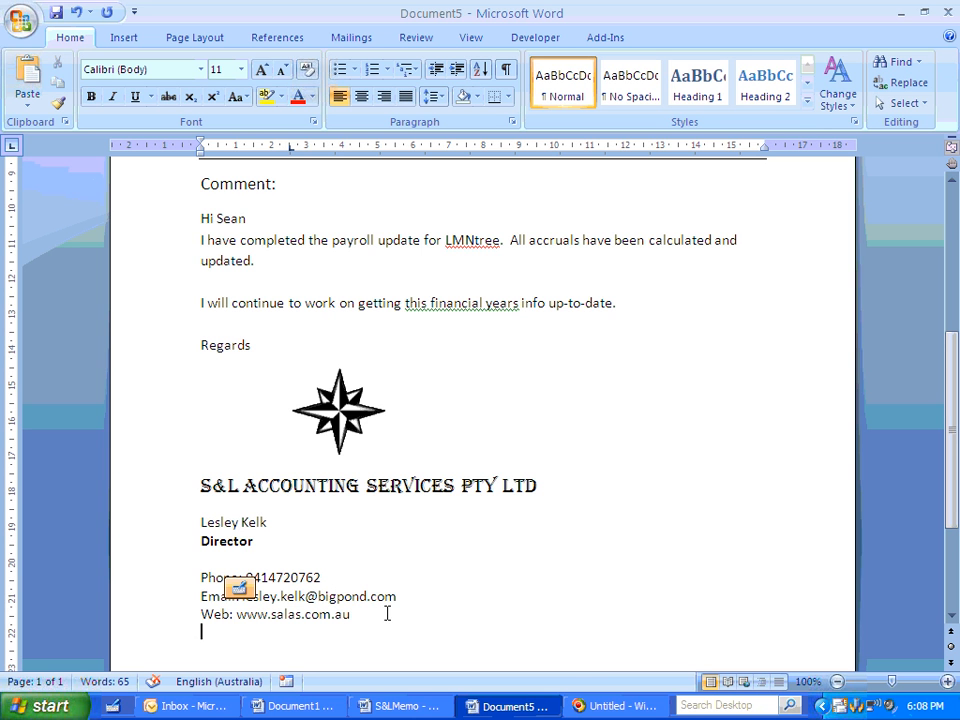
pyautogui.scroll(-3, 396, 557)
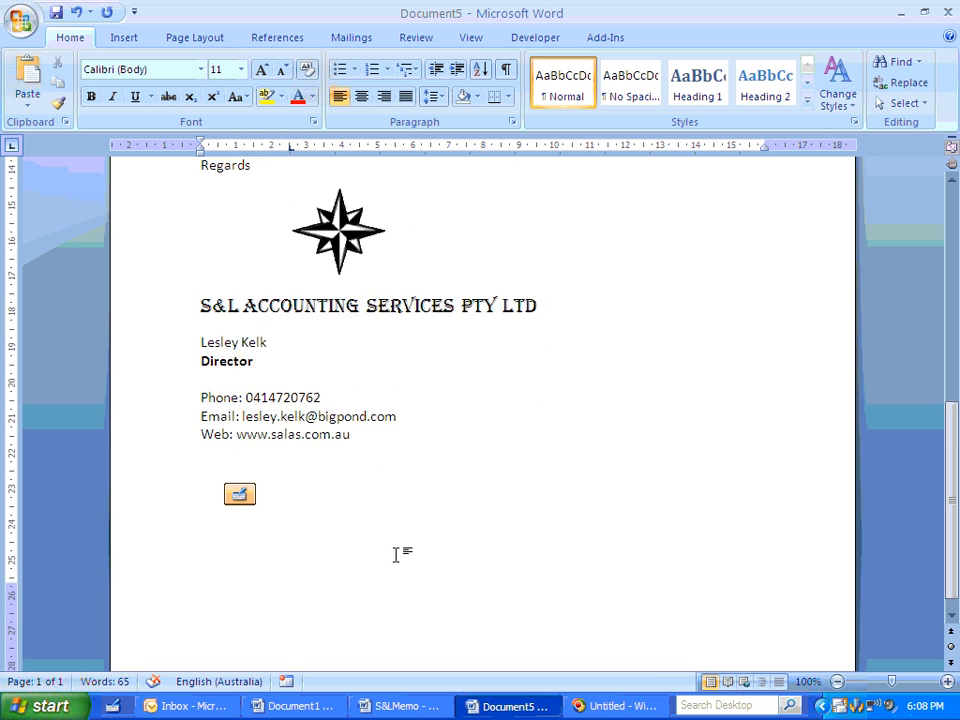
# - Correct "years" to "year's" in the memo's second paragraph
pyautogui.scroll(5, 396, 553)
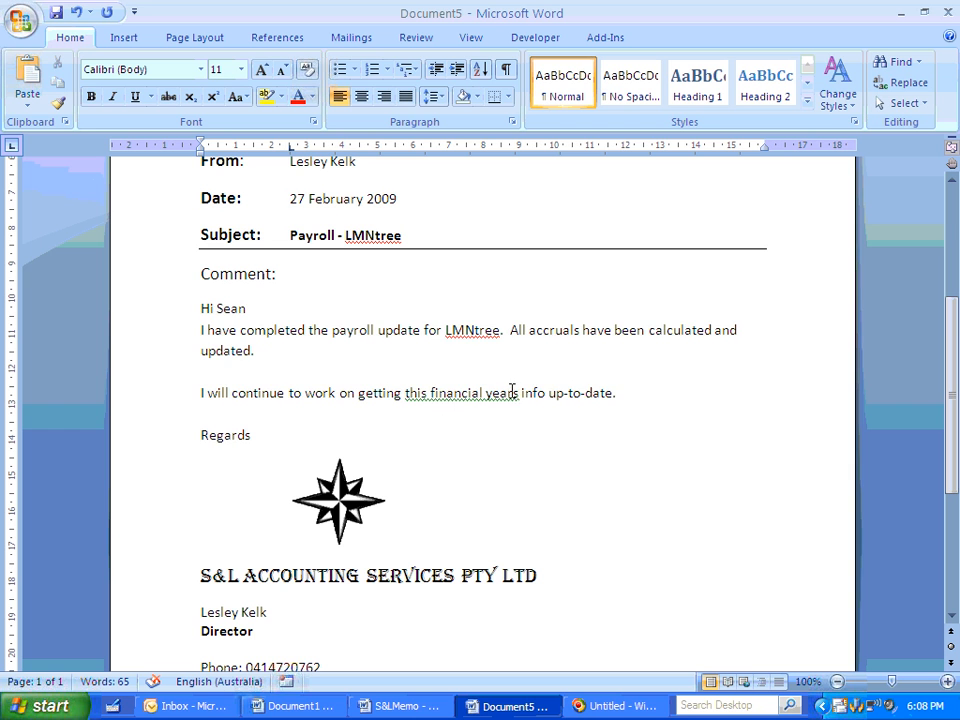
pyautogui.click(514, 392)
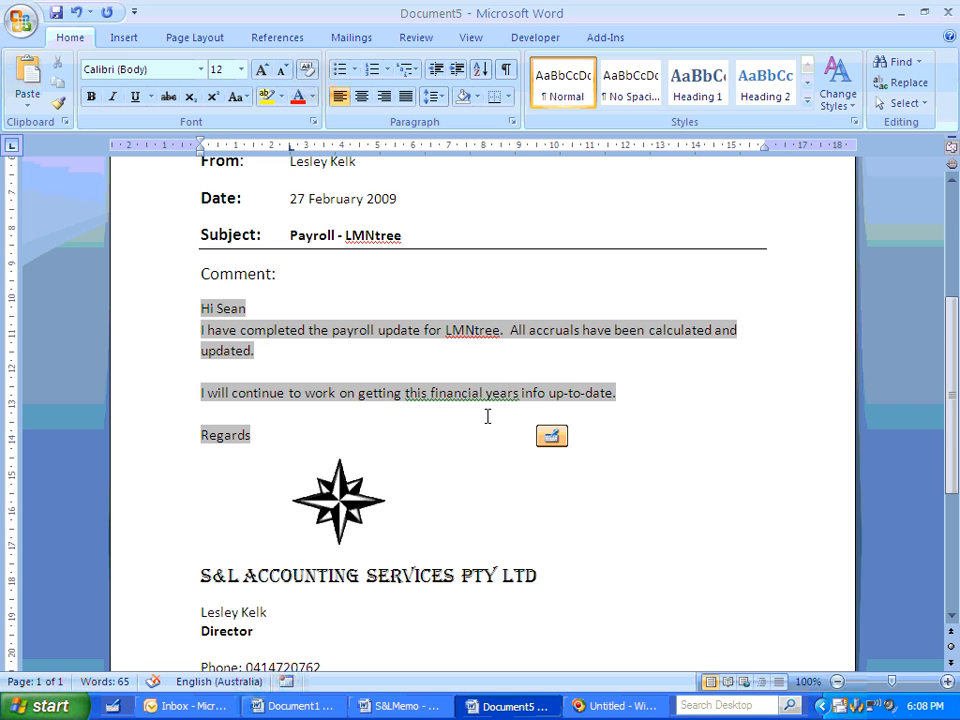
pyautogui.write("'")
pyautogui.click(484, 457)
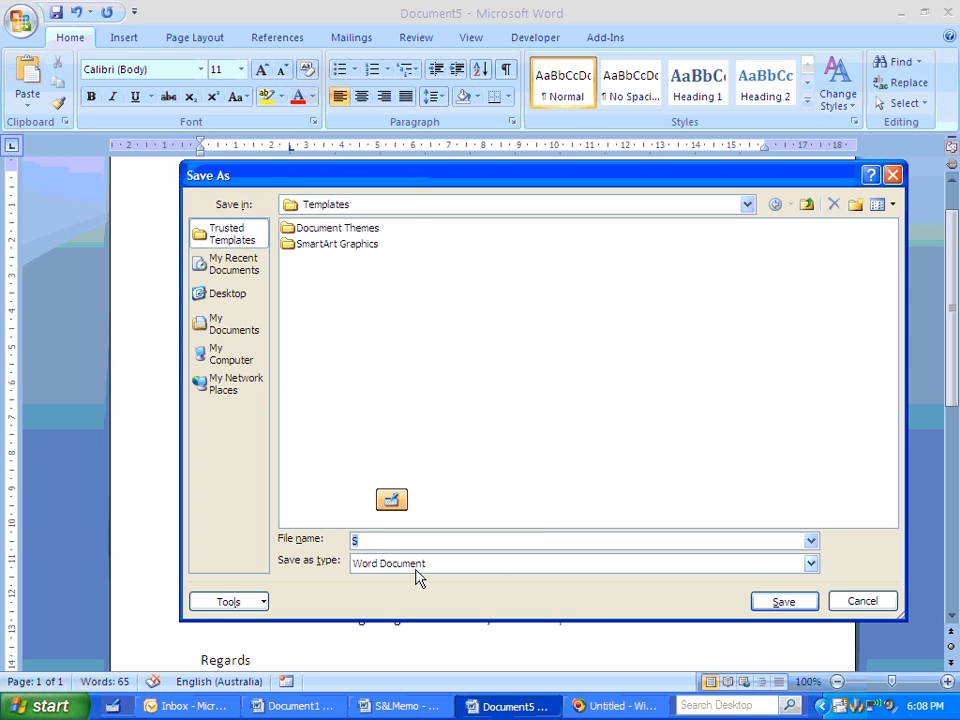
# - Save the memo as a Word Document named PayrollMemo in My Documents
pyautogui.click(215, 328)
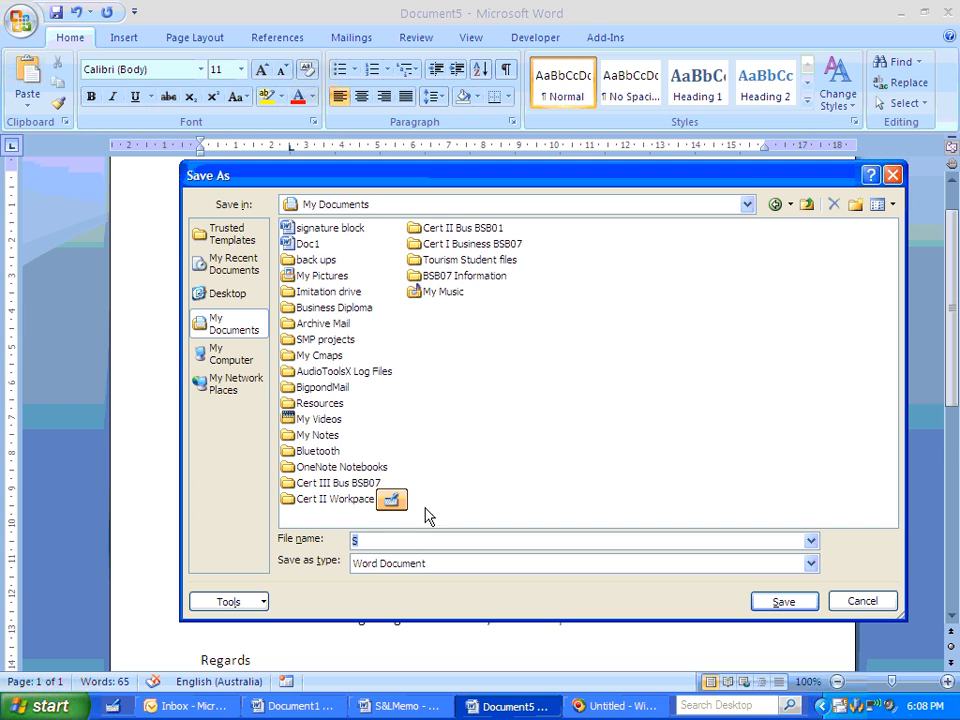
pyautogui.write('PayrollMemo')
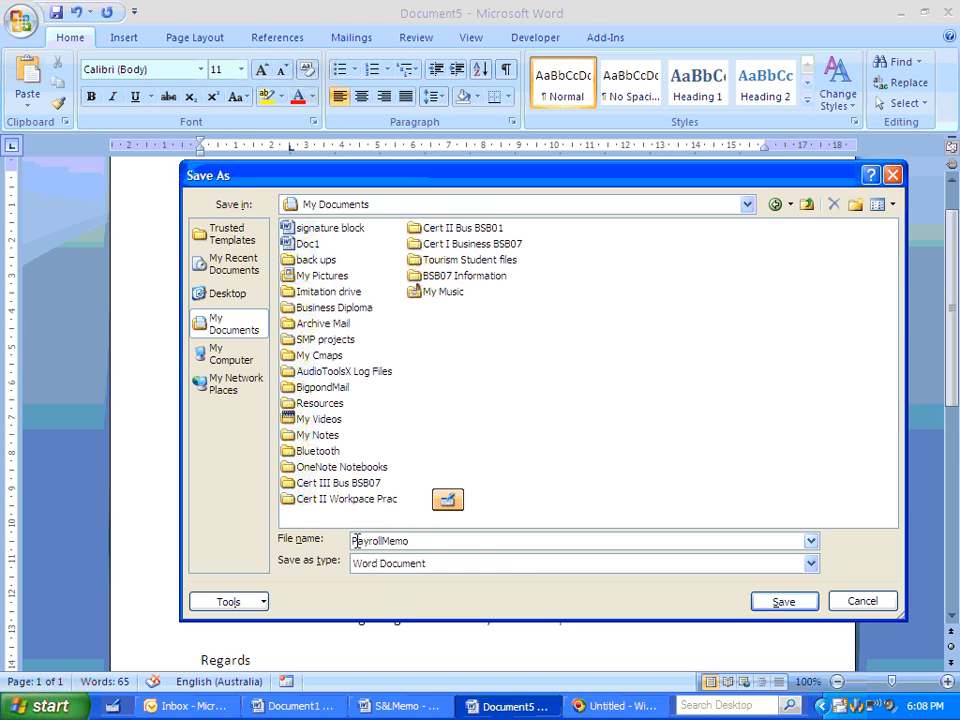
pyautogui.click(784, 604)
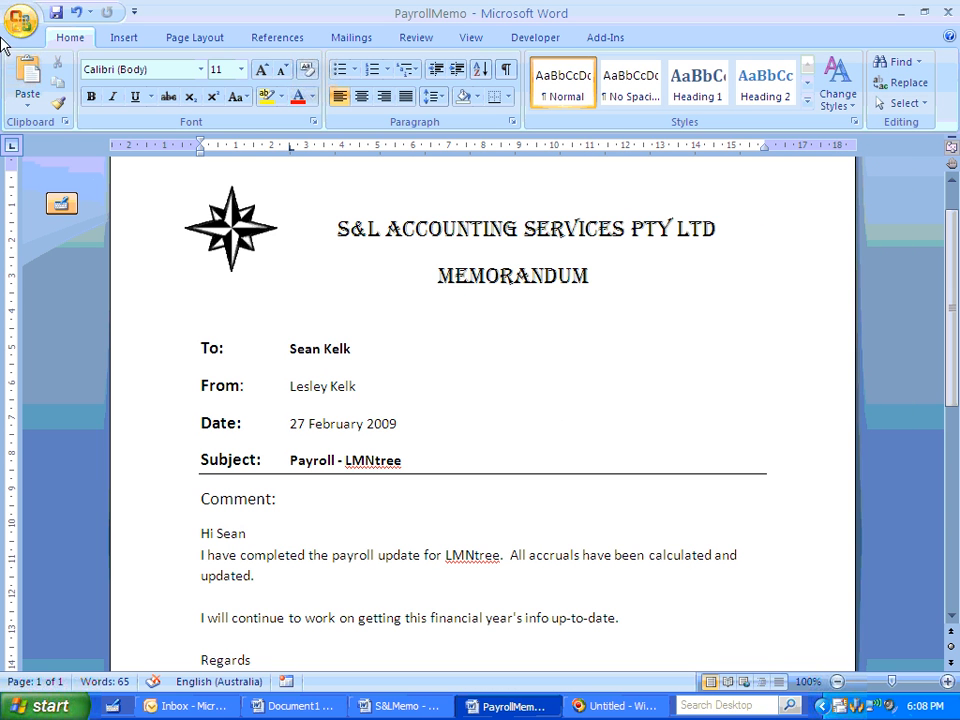
# - Create another new document from the non-macro S&LMemo template among the personal templates
pyautogui.click(49, 66)
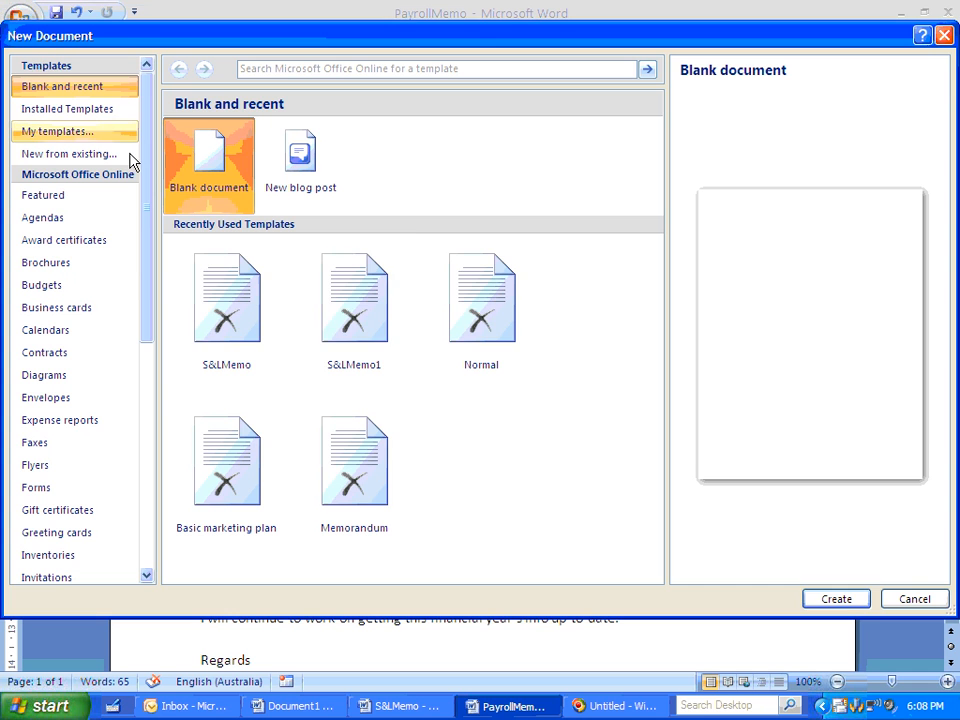
pyautogui.click(88, 146)
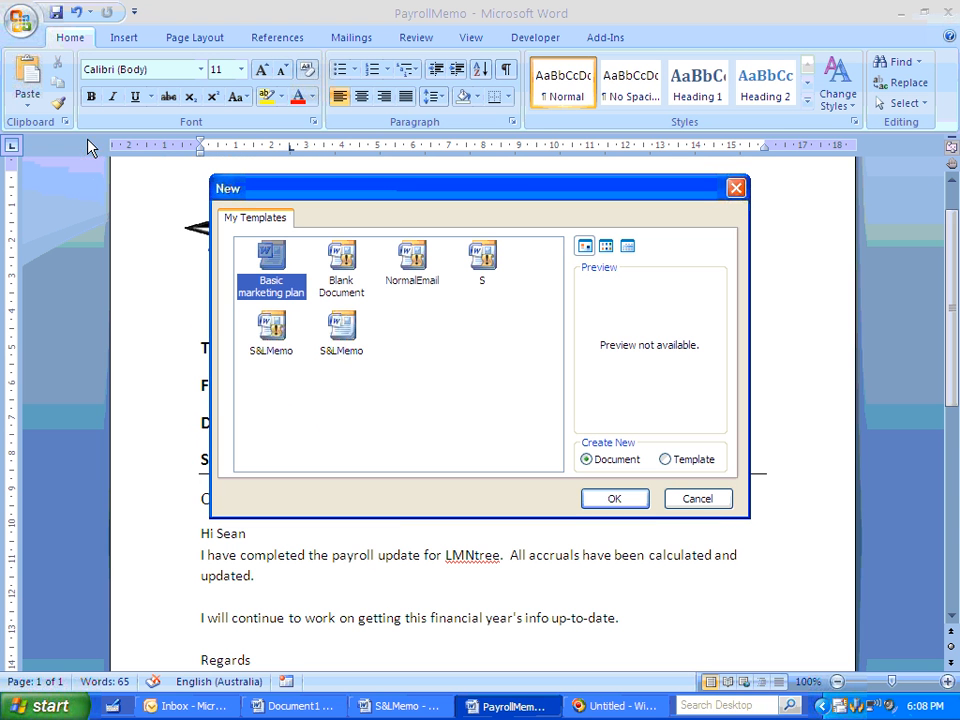
pyautogui.click(342, 332)
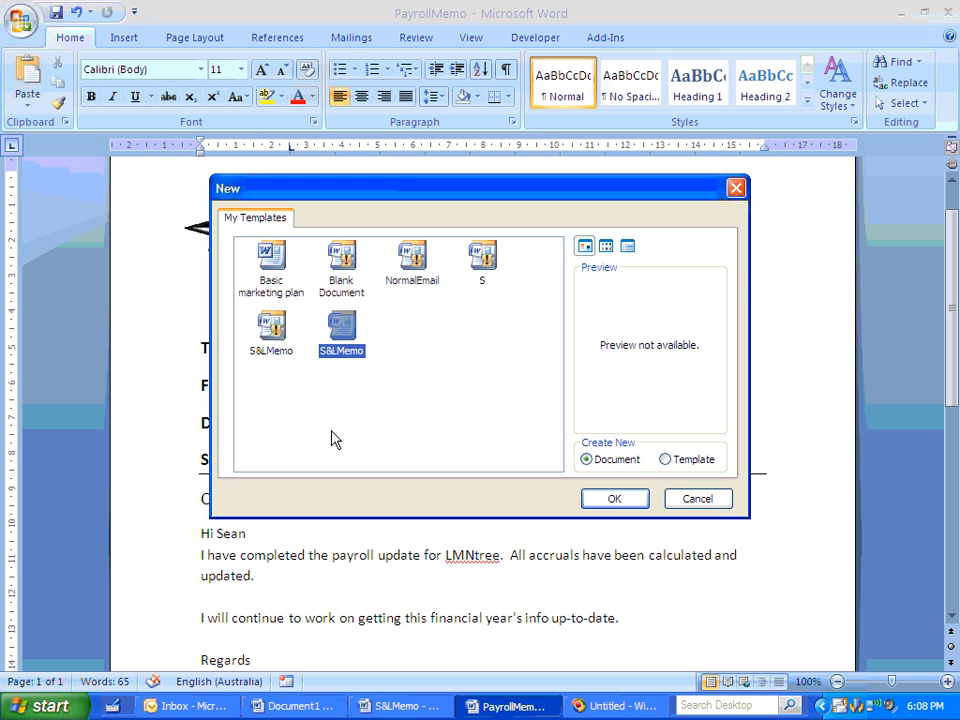
pyautogui.click(614, 498)
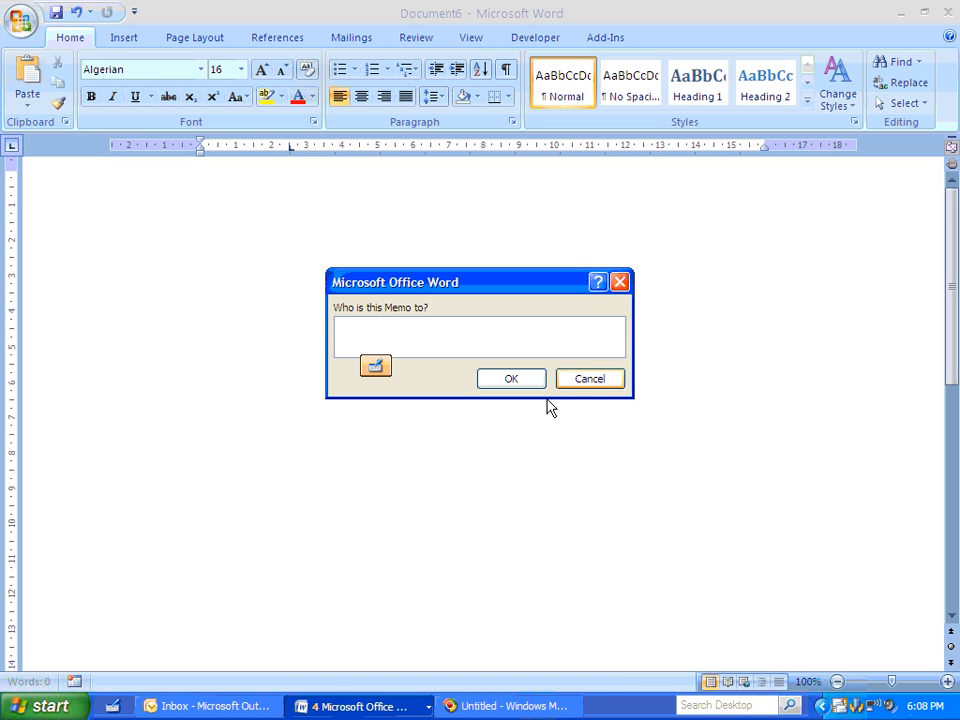